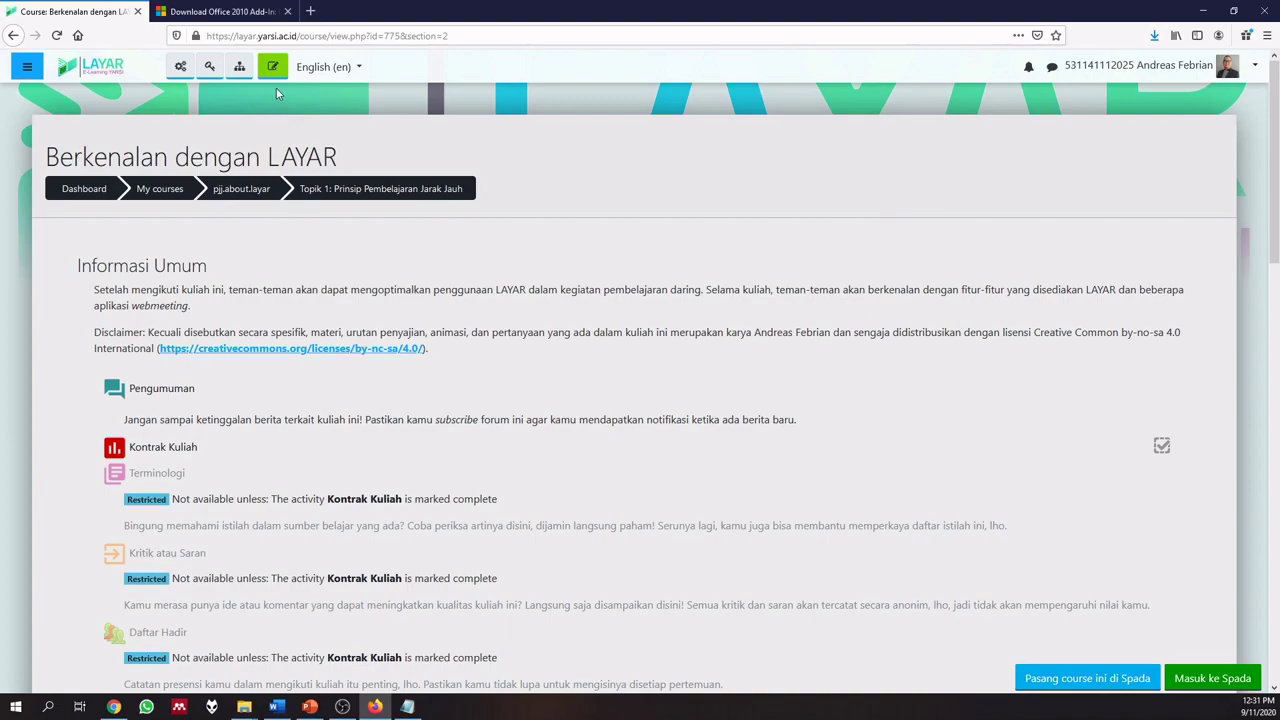
- Turn on course editing and start adding a File resource to Topik 1: Prinsip Pembelajaran Jarak Jauh
{"action": "left_click", "coordinate": [271, 66]}
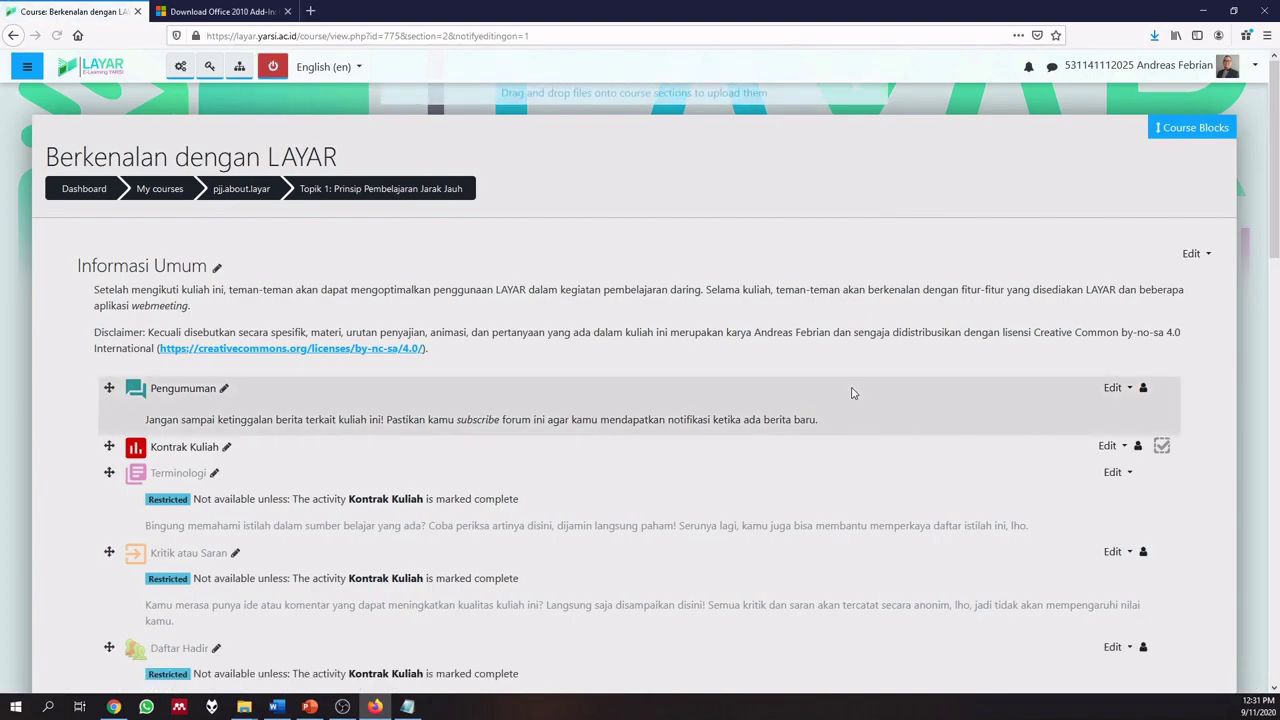
{"action": "scroll", "coordinate": [852, 393], "scroll_direction": "down", "scroll_amount": 5}
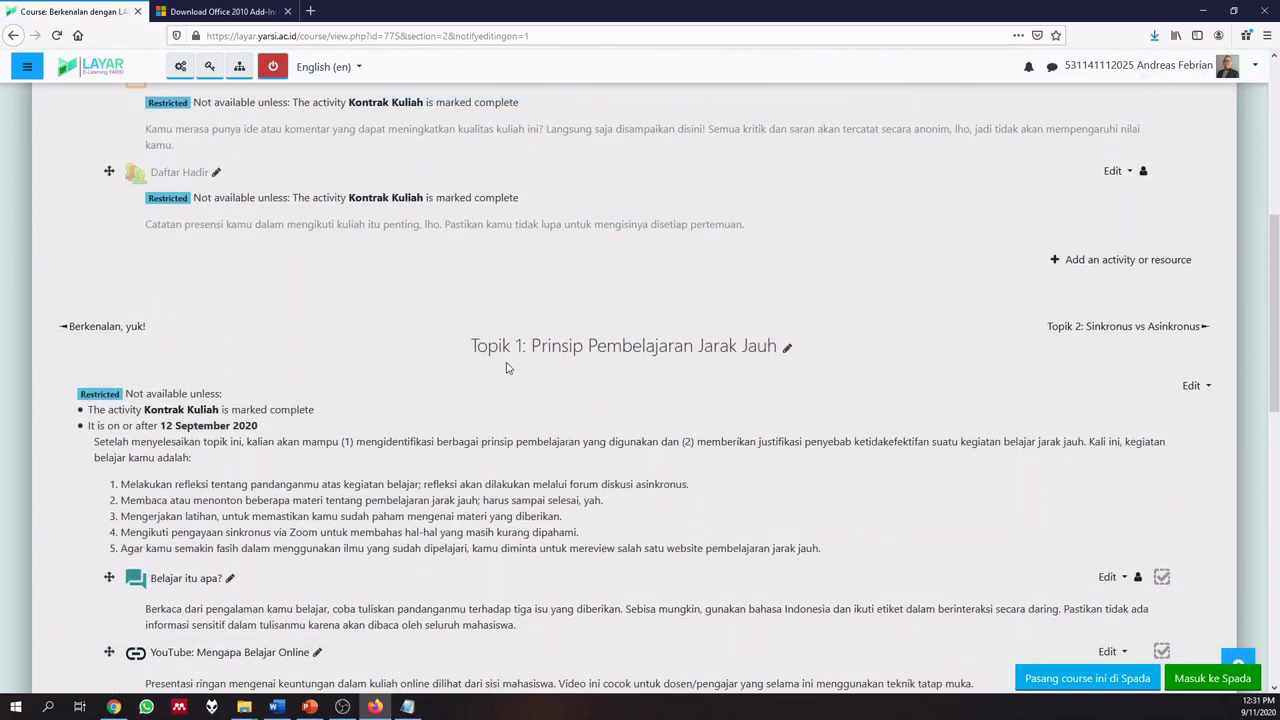
{"action": "scroll", "coordinate": [791, 357], "scroll_direction": "down", "scroll_amount": 2}
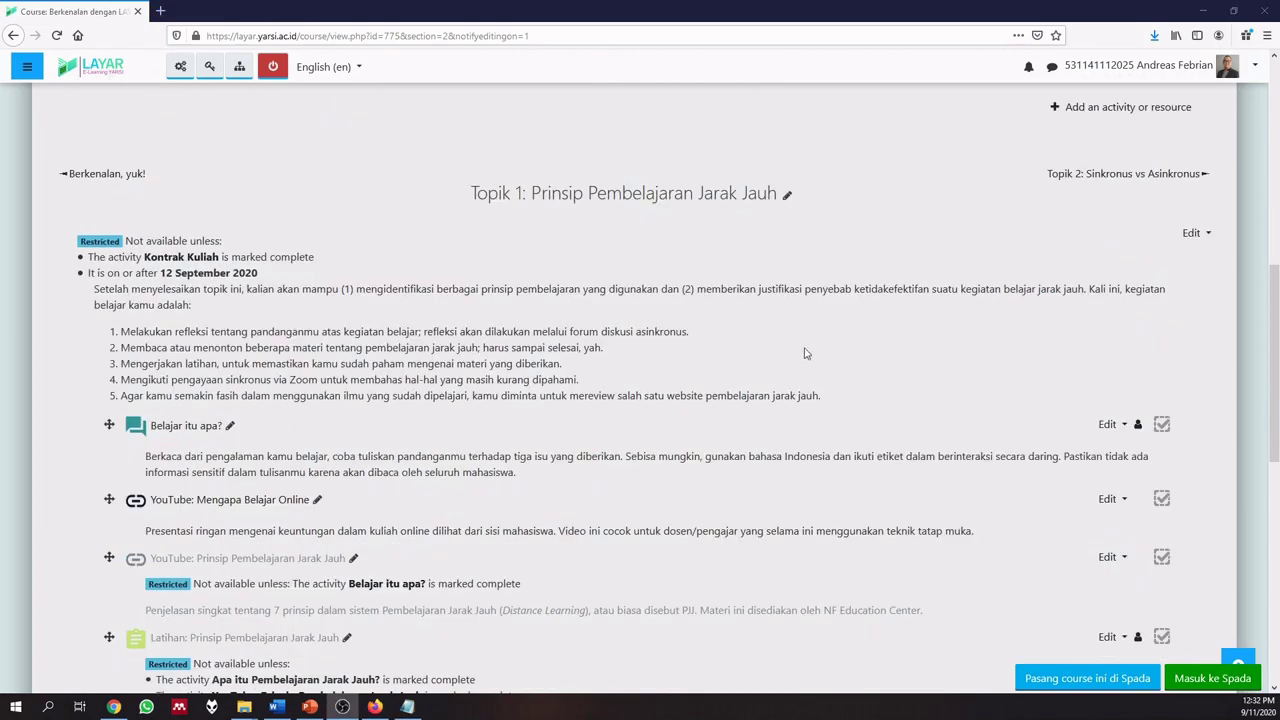
{"action": "scroll", "coordinate": [825, 349], "scroll_direction": "down", "scroll_amount": 4}
{"action": "scroll", "coordinate": [826, 352], "scroll_direction": "down", "scroll_amount": 2}
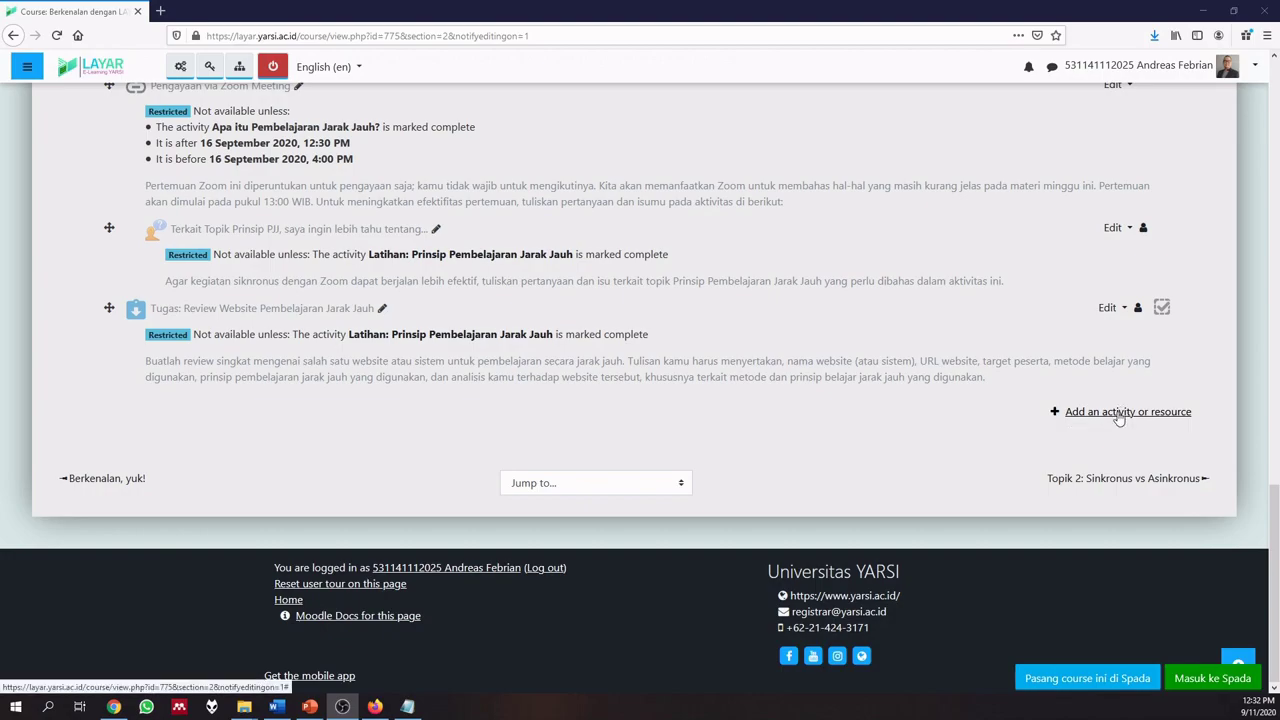
{"action": "left_click", "coordinate": [1119, 414]}
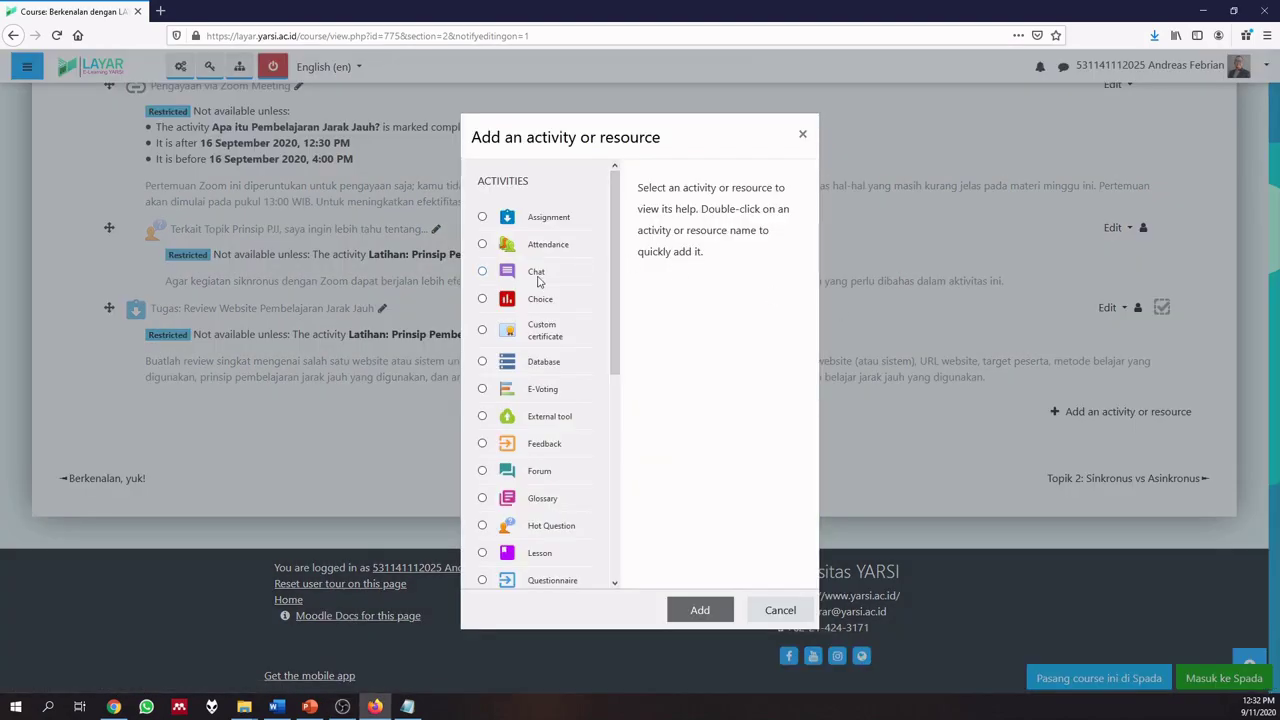
{"action": "scroll", "coordinate": [540, 285], "scroll_direction": "down", "scroll_amount": 5}
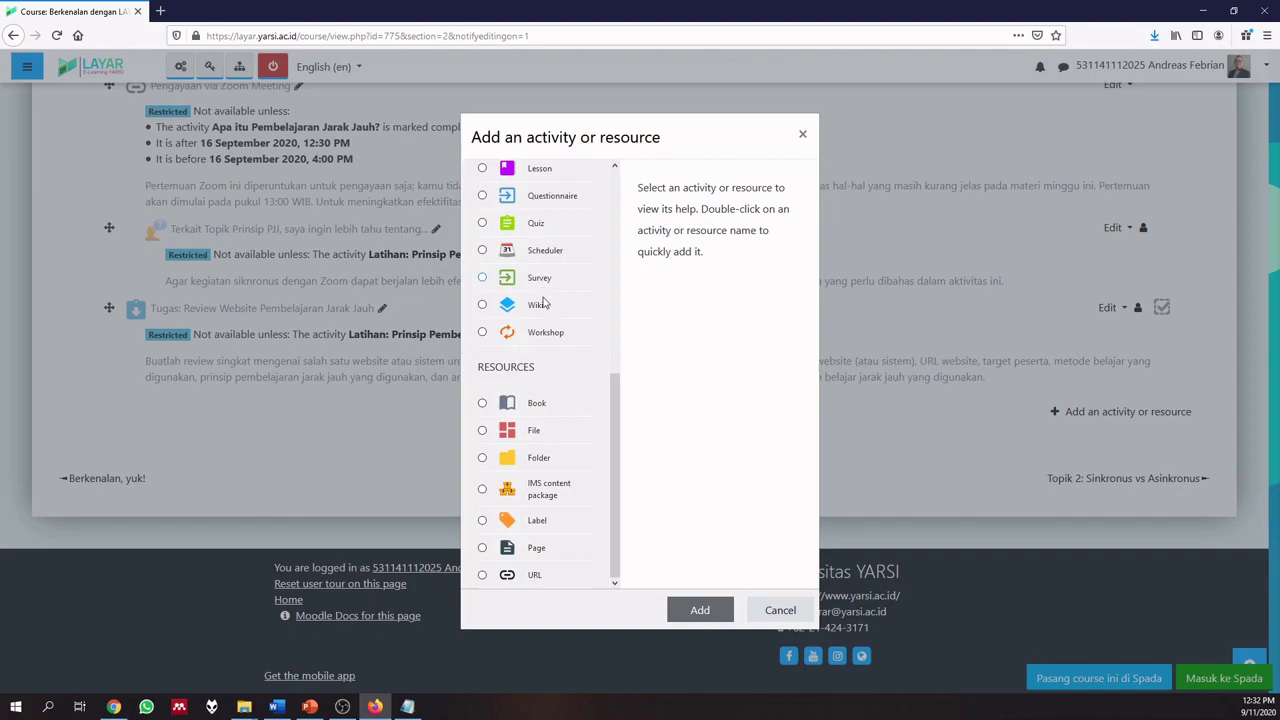
{"action": "left_click", "coordinate": [482, 431]}
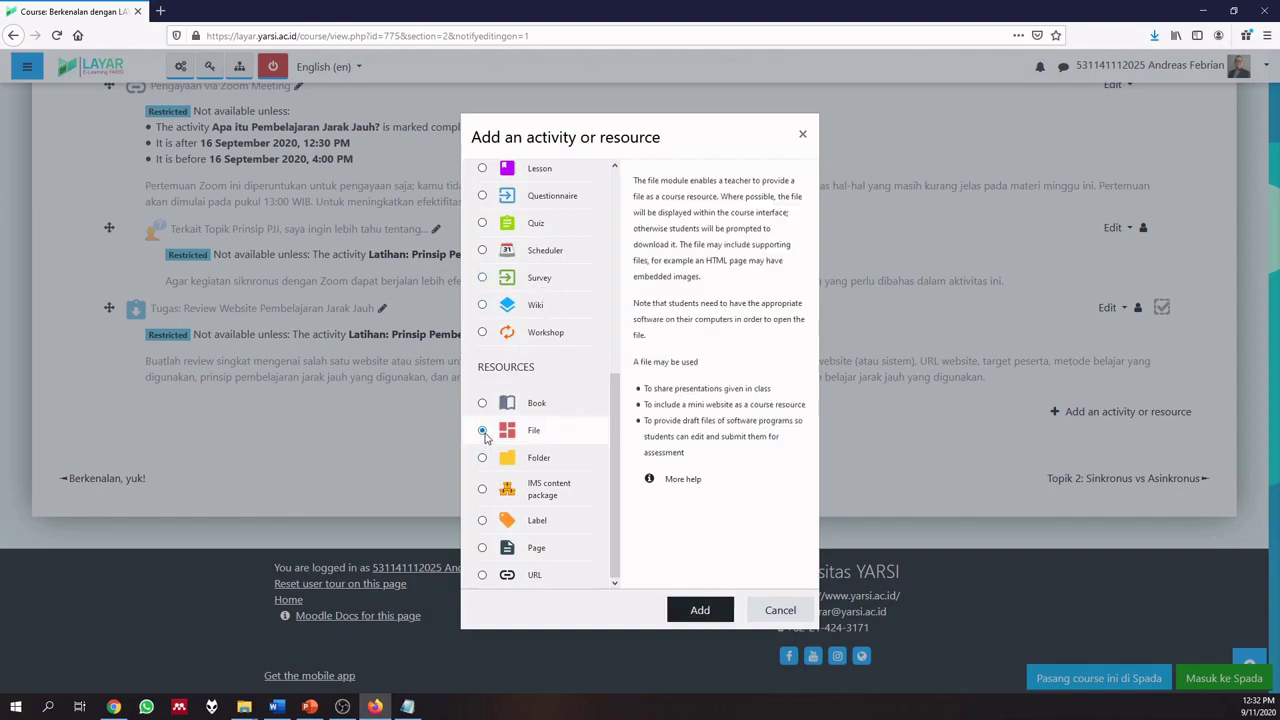
{"action": "left_click", "coordinate": [702, 610]}
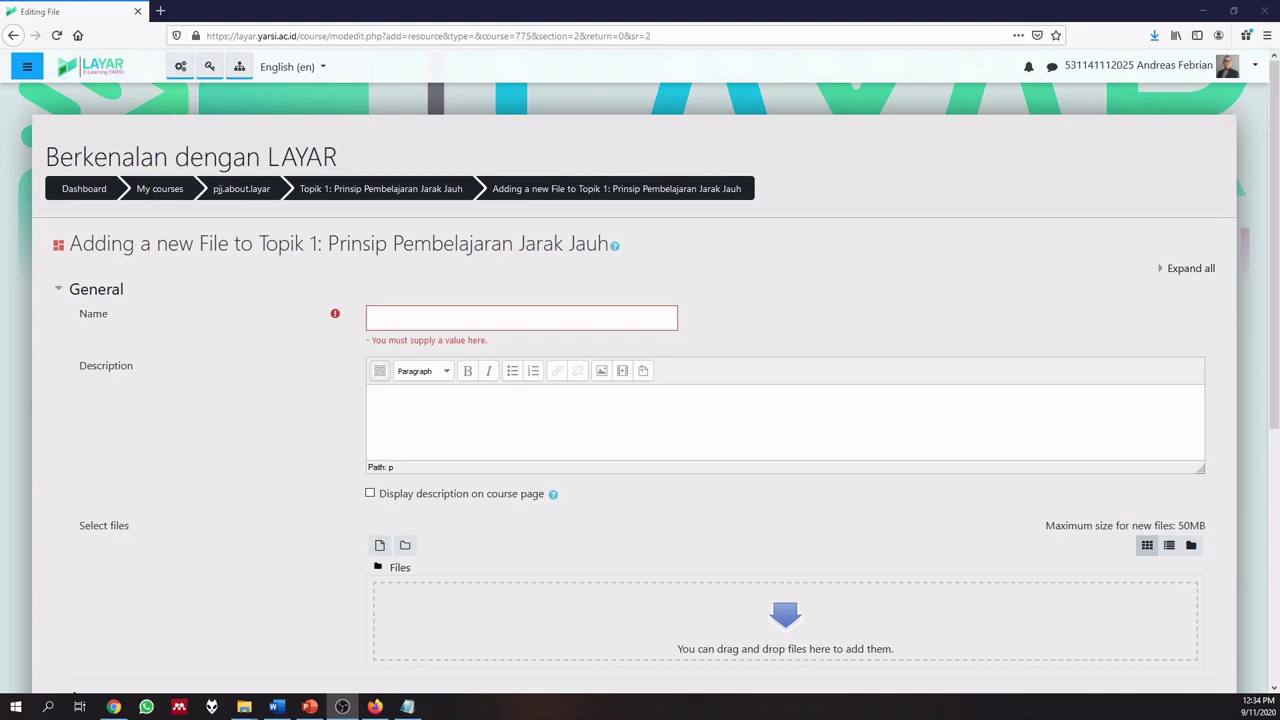
- Name the new file resource "Tentang Pembelajaran Jarak Jauh", without the 001 prefix
{"action": "left_click", "coordinate": [401, 314]}
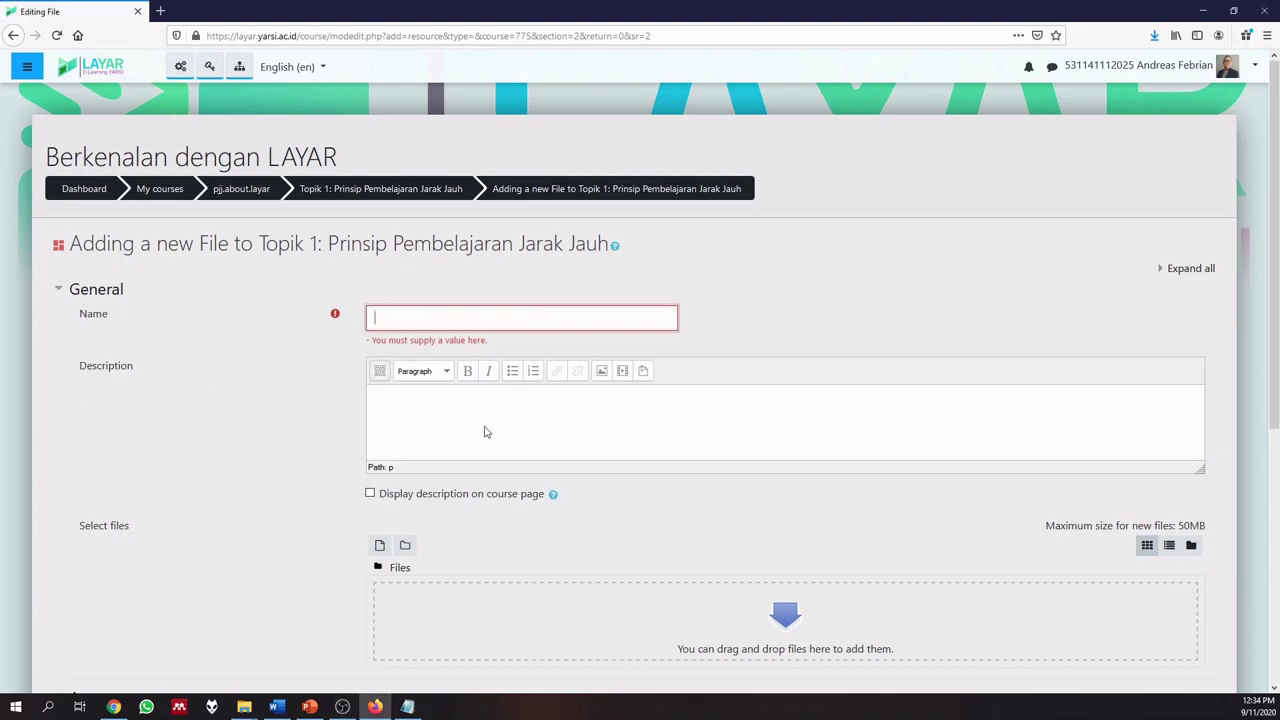
{"action": "type", "text": "001 - Tentang Pembelajaran Jarak Jauh"}
{"action": "key", "text": "ctrl+shift+Right"}
{"action": "key", "text": "ctrl+shift+Right"}
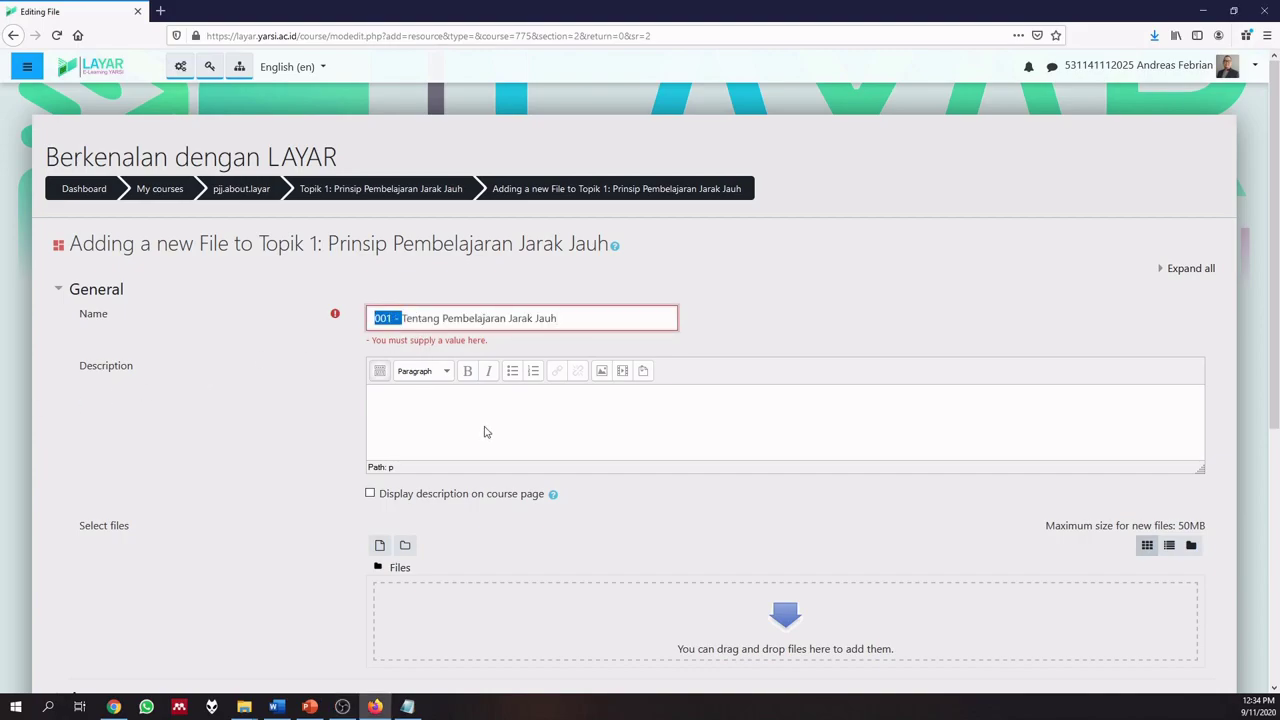
{"action": "key", "text": "BackSpace"}
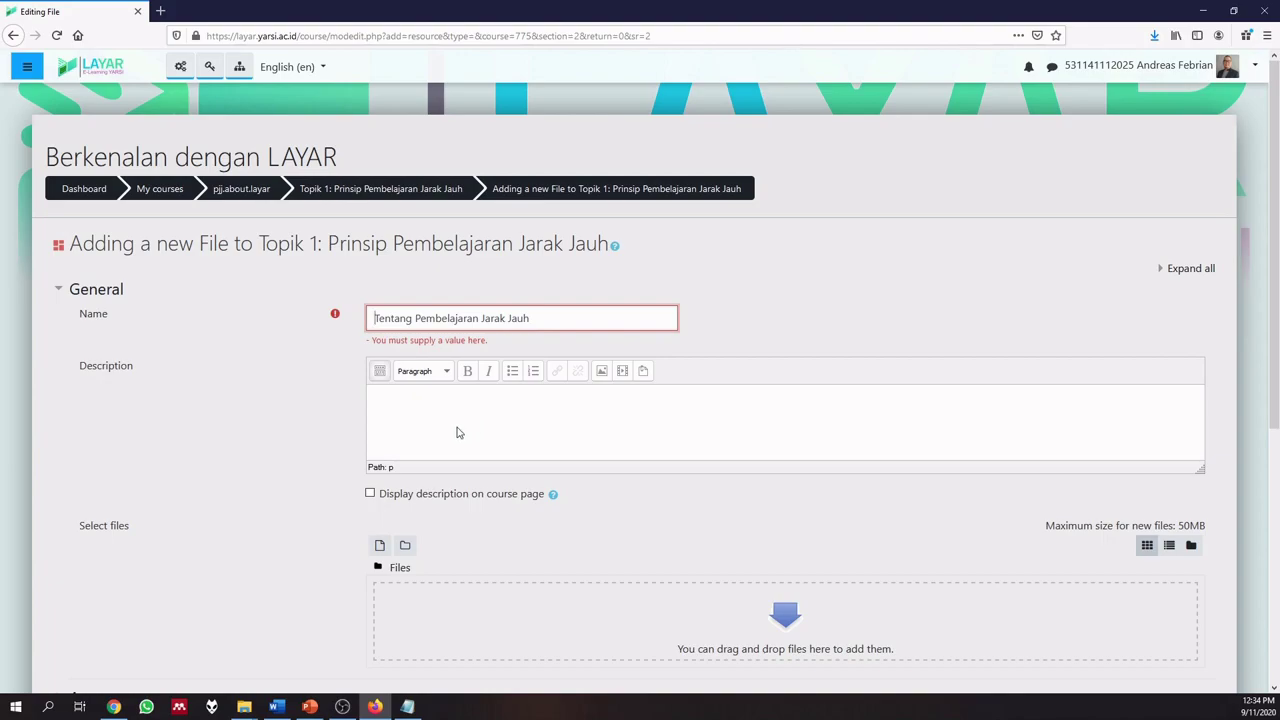
{"action": "key", "text": "Tab"}
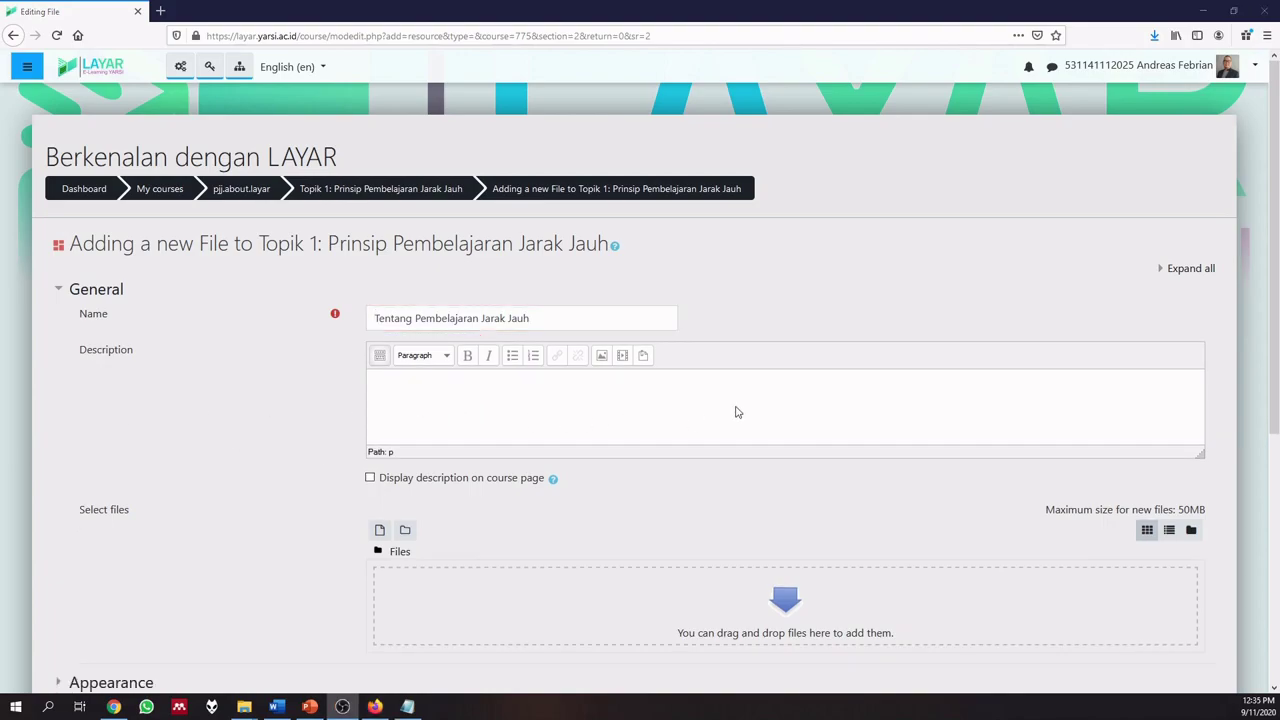
- Enter the description "Materi singkat tentang perbedaan utama antara pembelajaran jarak jauh (PJJ) dengan tatap muka, yang sekaligus menggambarkan keuntungan-kentungan dari PJJ." and show it on course page
{"action": "left_click", "coordinate": [417, 405]}
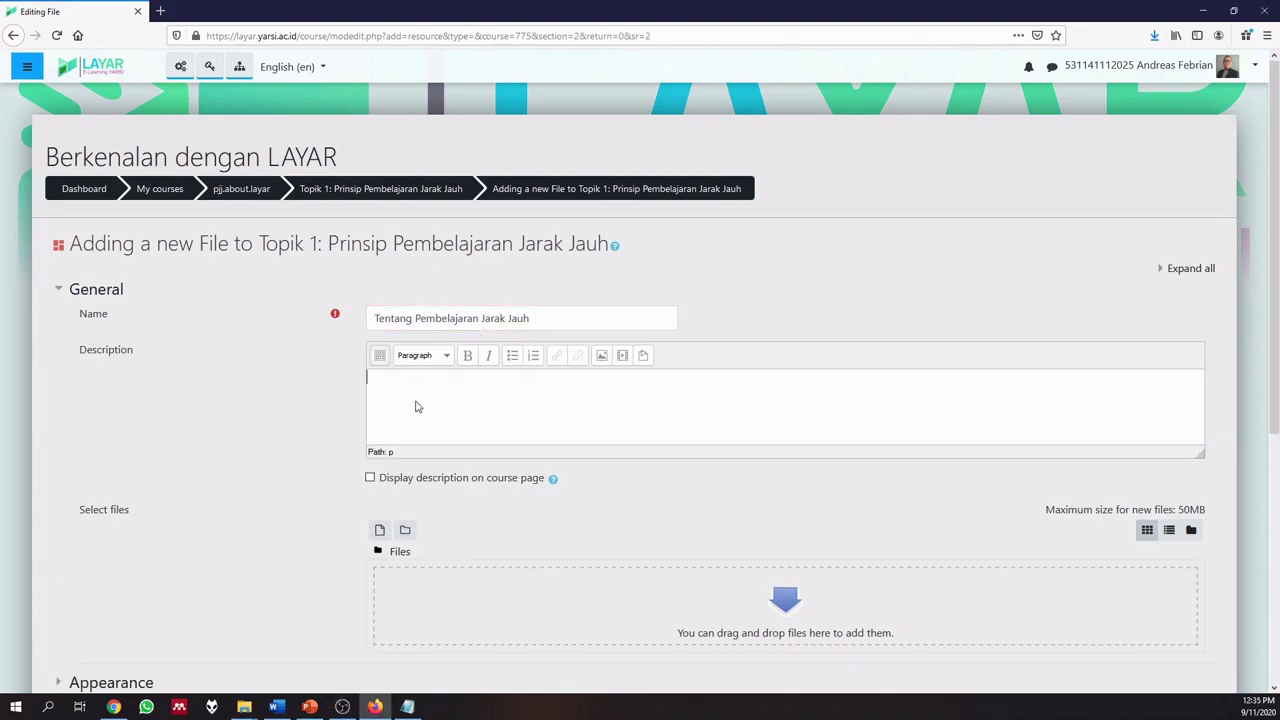
{"action": "type", "text": "Materi singkat tentang perbedaan utama antara pembelajaran jarak jauh (PJJ) dengan tatap muka, yang sekaligus menggambarkan keuntungan-kentungan dari PJJ."}
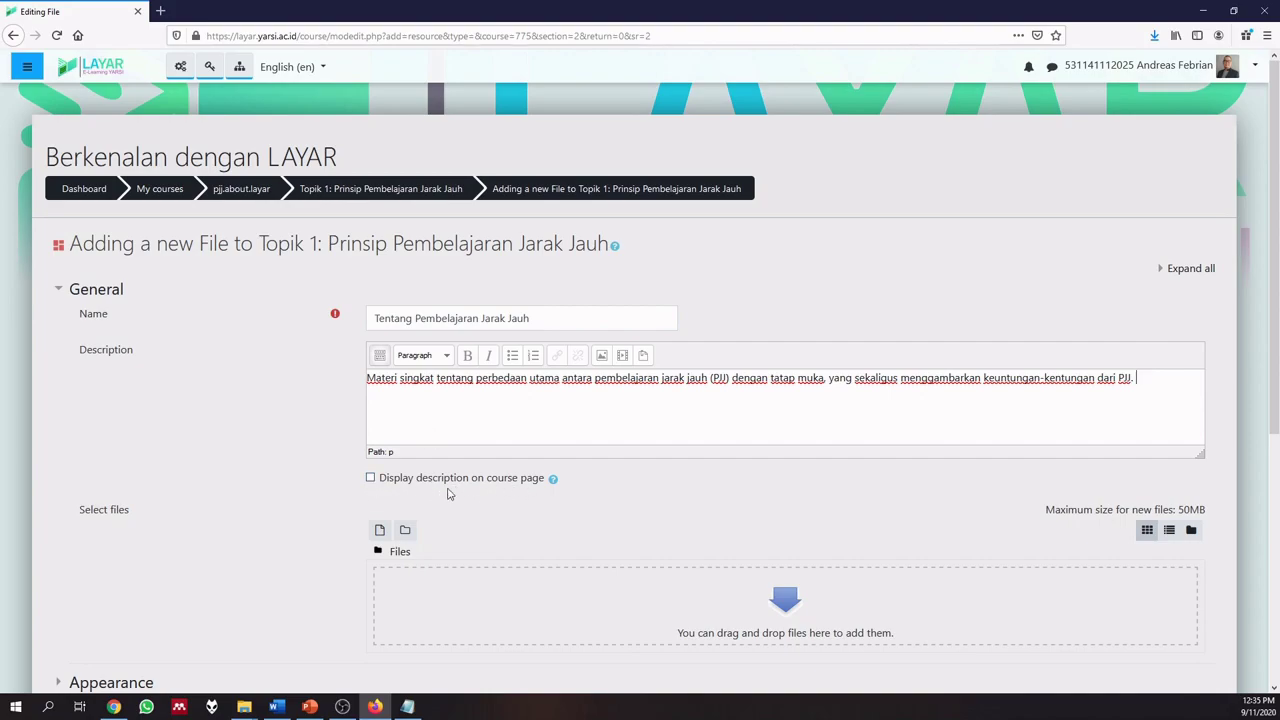
{"action": "left_click", "coordinate": [370, 479]}
{"action": "left_click", "coordinate": [342, 706]}
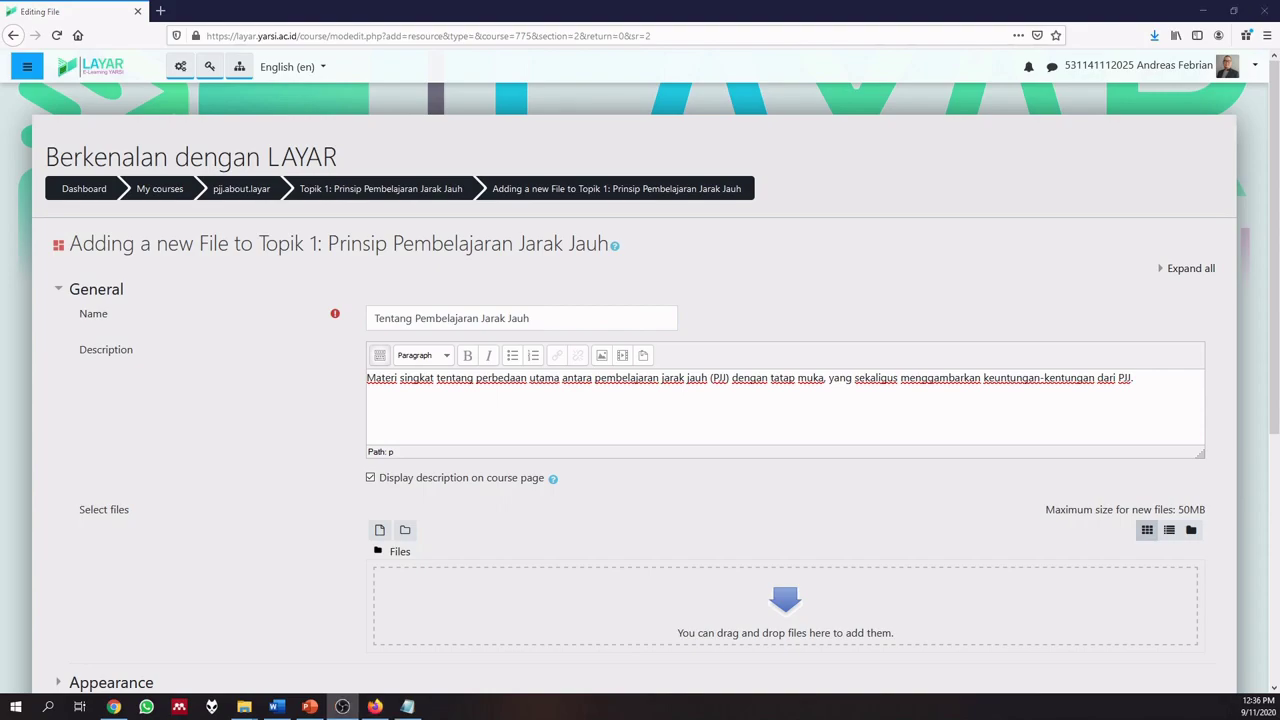
- Upload "001 - Tentang Pembelajaran Jarak Jauh.pptx" from the Berkenalan dengan LAYAR folder to the resource, then save it and return to the course
{"action": "left_click", "coordinate": [740, 376]}
{"action": "key", "text": "alt+Tab"}
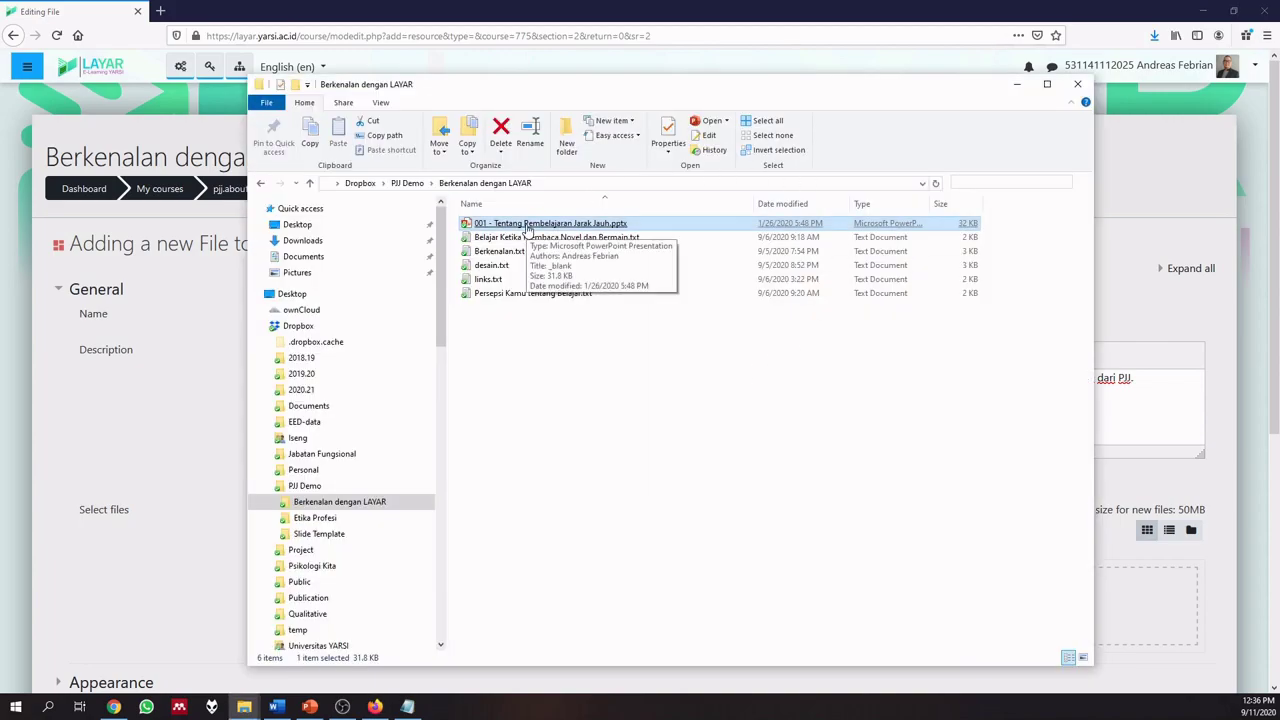
{"action": "left_click_drag", "start_coordinate": [527, 228], "coordinate": [1158, 613]}
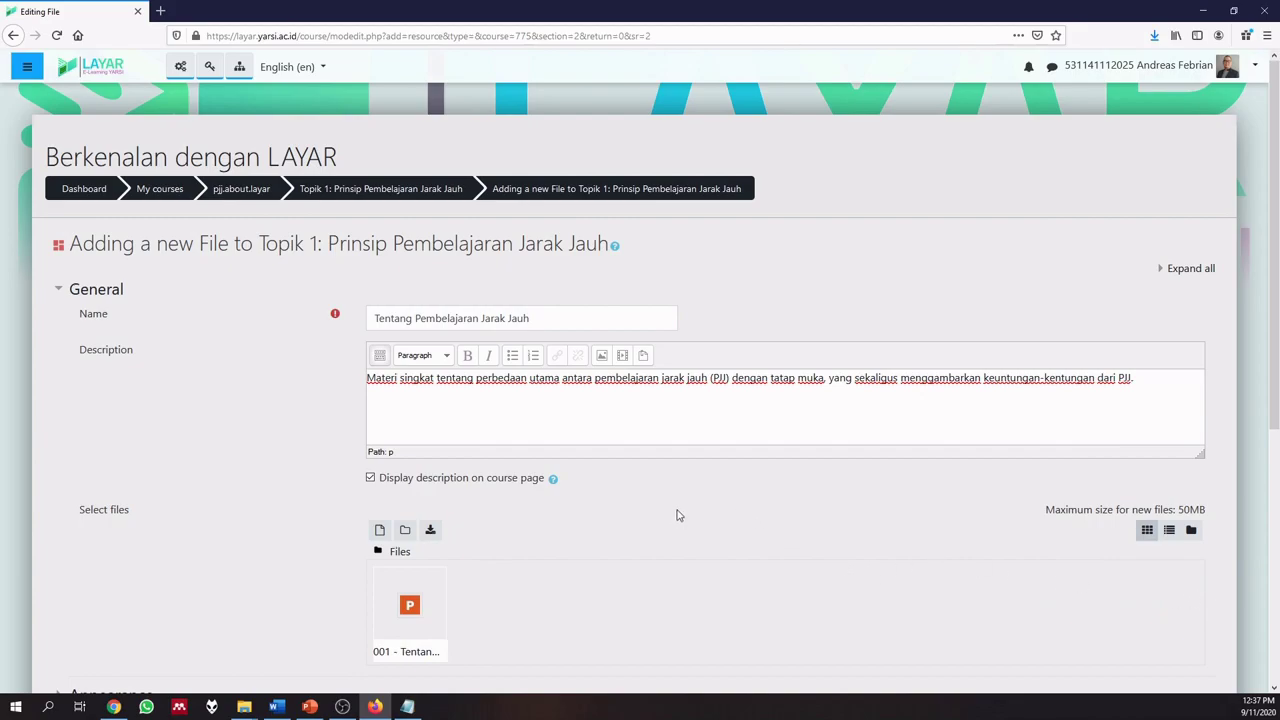
{"action": "scroll", "coordinate": [677, 515], "scroll_direction": "down", "scroll_amount": 4}
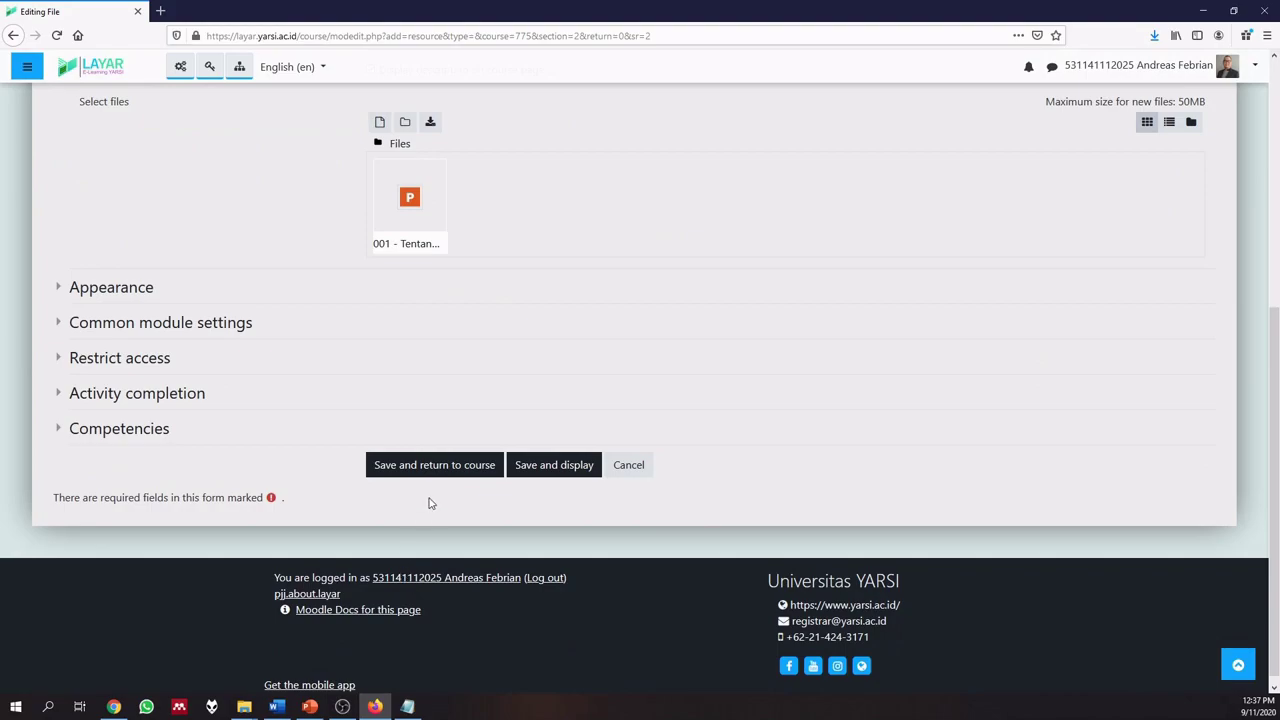
{"action": "left_click", "coordinate": [407, 469]}
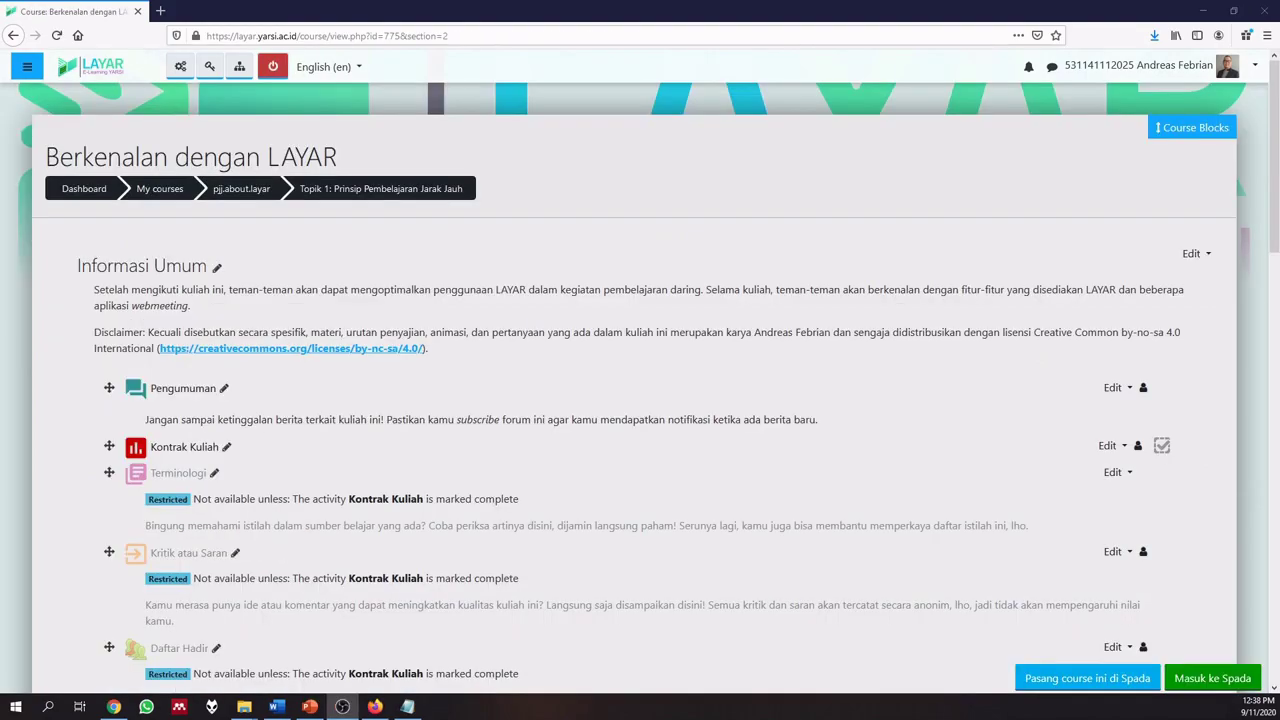
- Rename the new file resource under Topik 1 as "Tentang Pembelajaran Jarak Jauh (Presensi)"
{"action": "scroll", "coordinate": [735, 423], "scroll_direction": "down", "scroll_amount": 4}
{"action": "scroll", "coordinate": [735, 423], "scroll_direction": "down", "scroll_amount": 10}
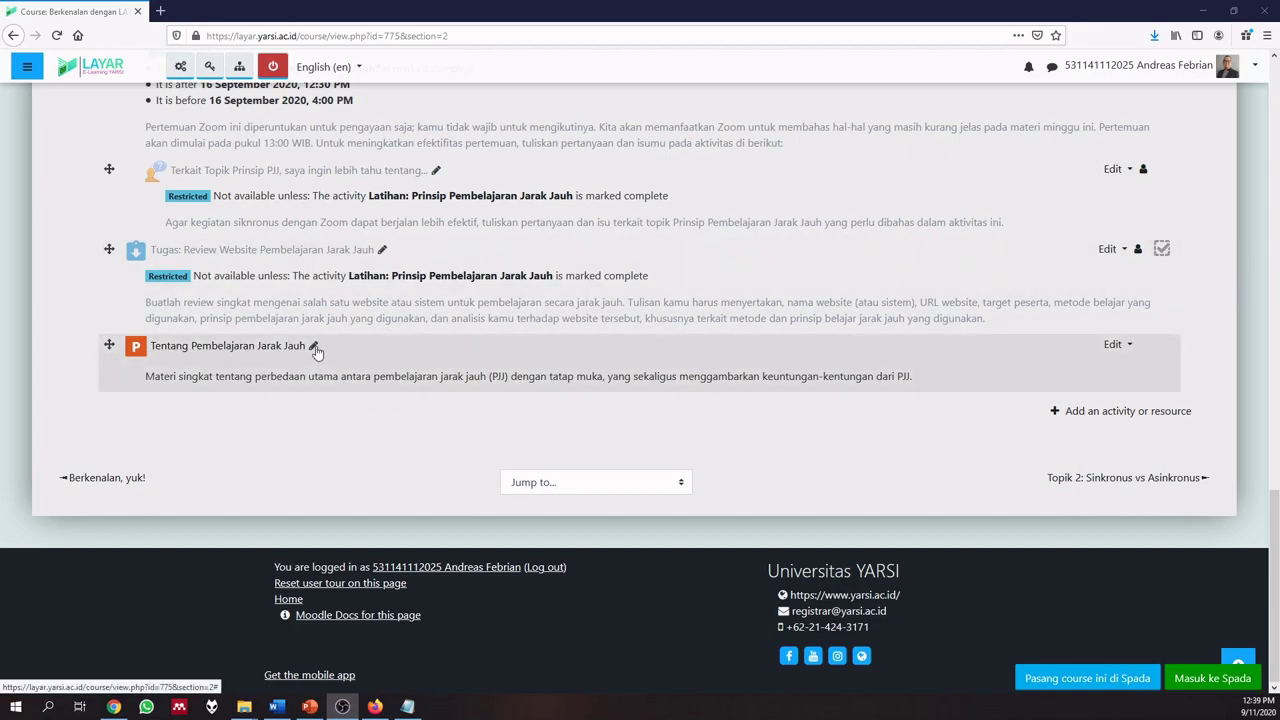
{"action": "left_click", "coordinate": [313, 346]}
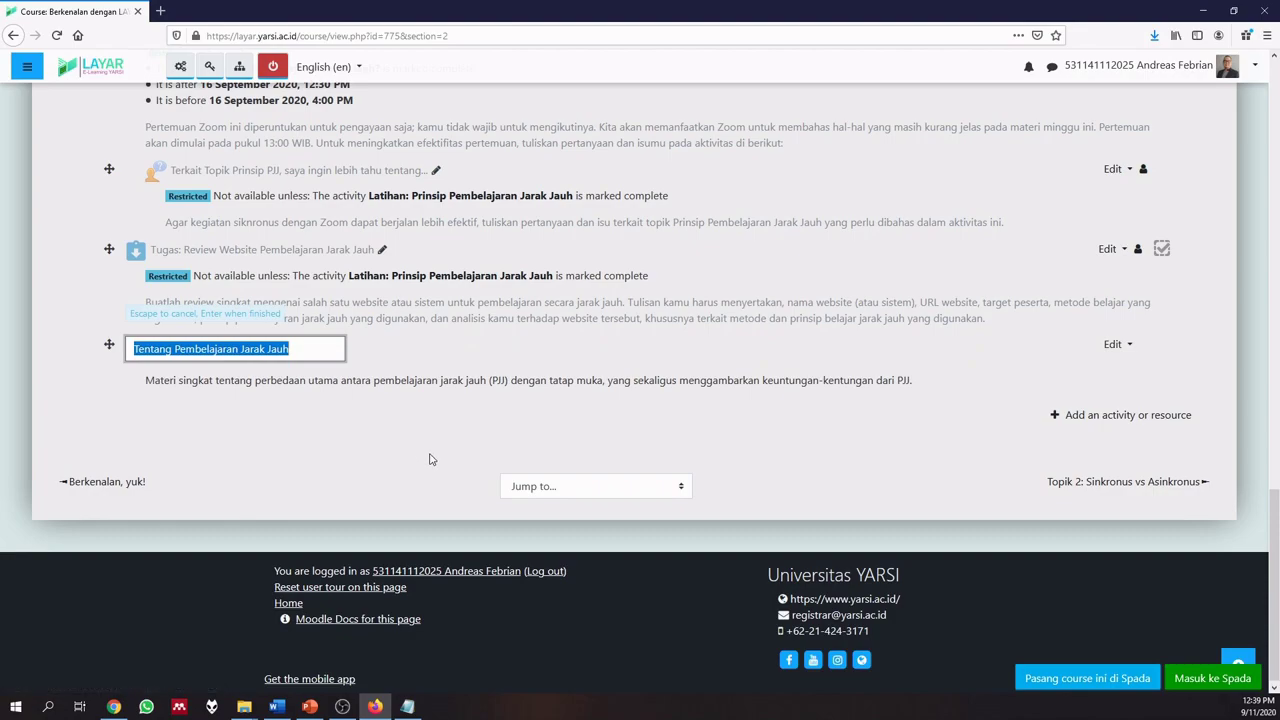
{"action": "key", "text": "End"}
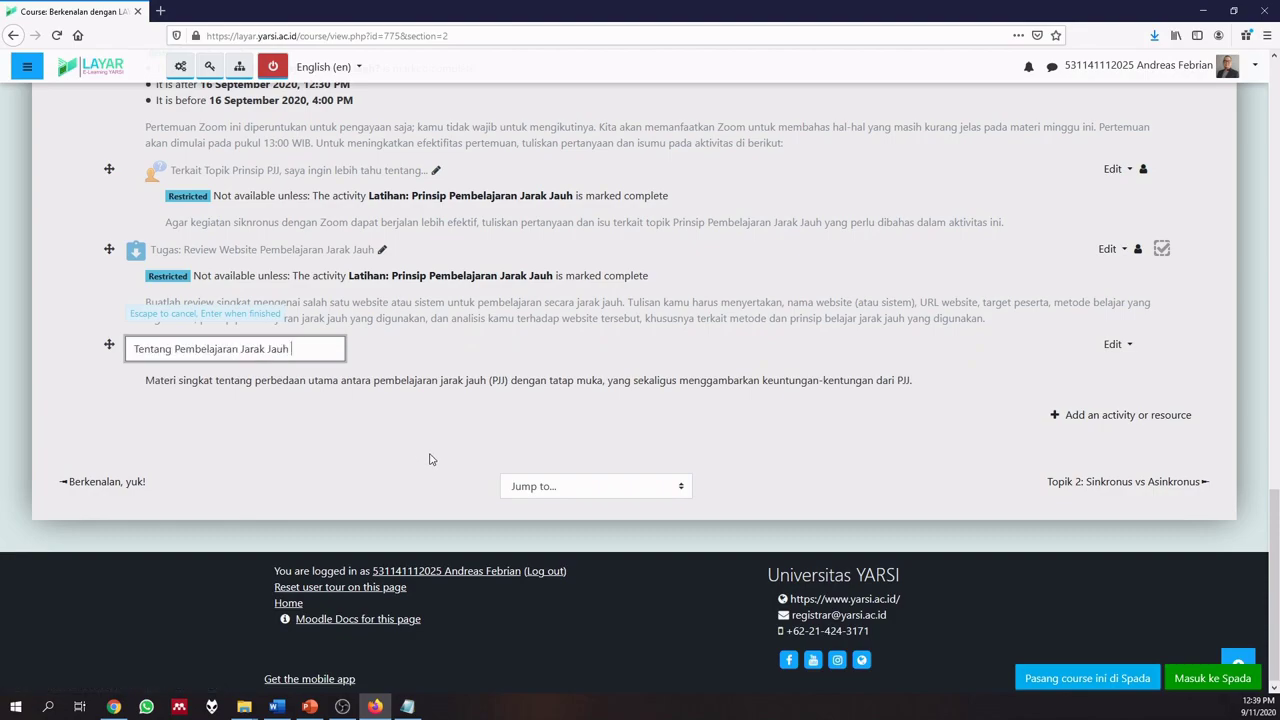
{"action": "type", "text": "(Presensi)"}
{"action": "key", "text": "Return"}
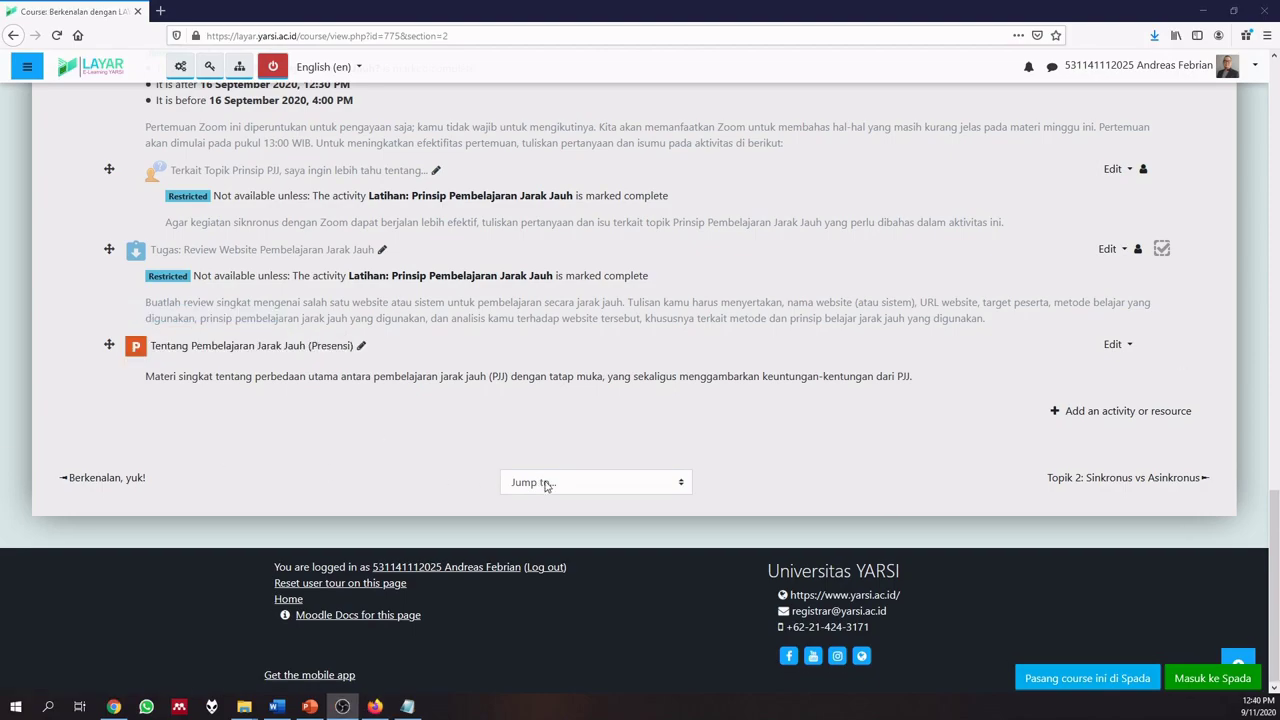
- In the settings of the (Presensi) file resource, set completion tracking to "Show activity as complete when conditions are met"
{"action": "left_click", "coordinate": [1121, 346]}
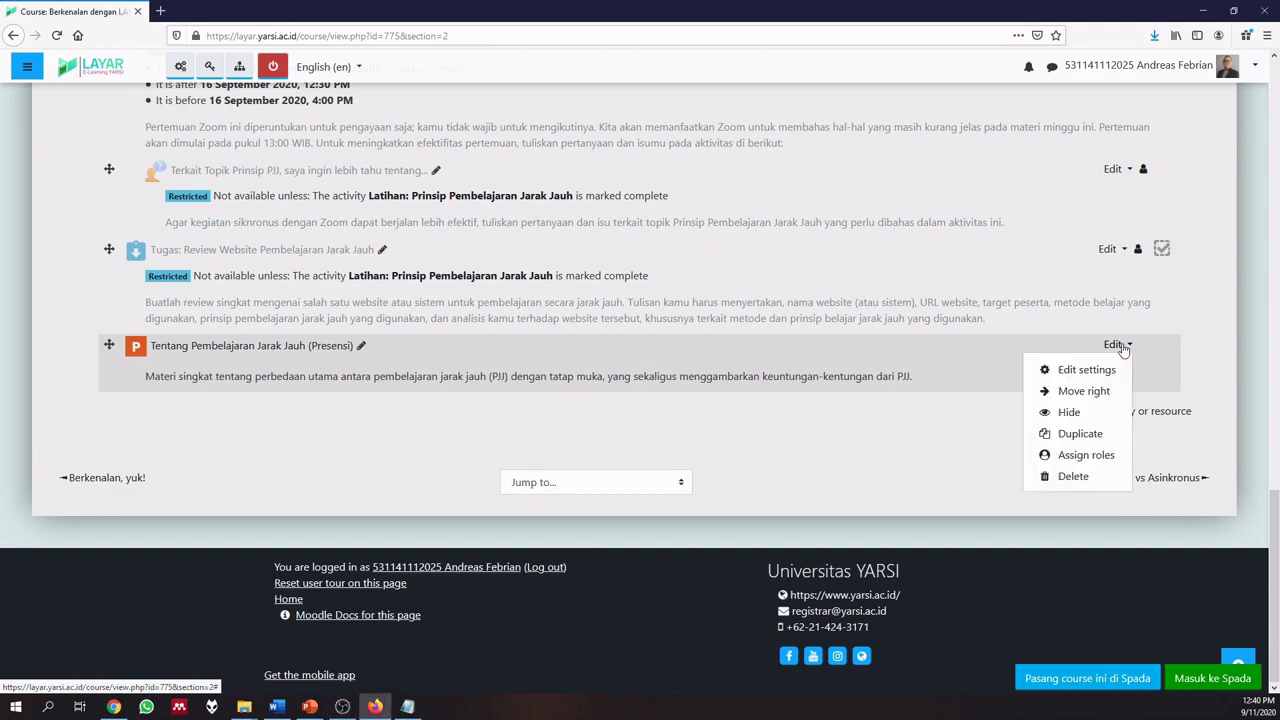
{"action": "left_click", "coordinate": [1062, 375]}
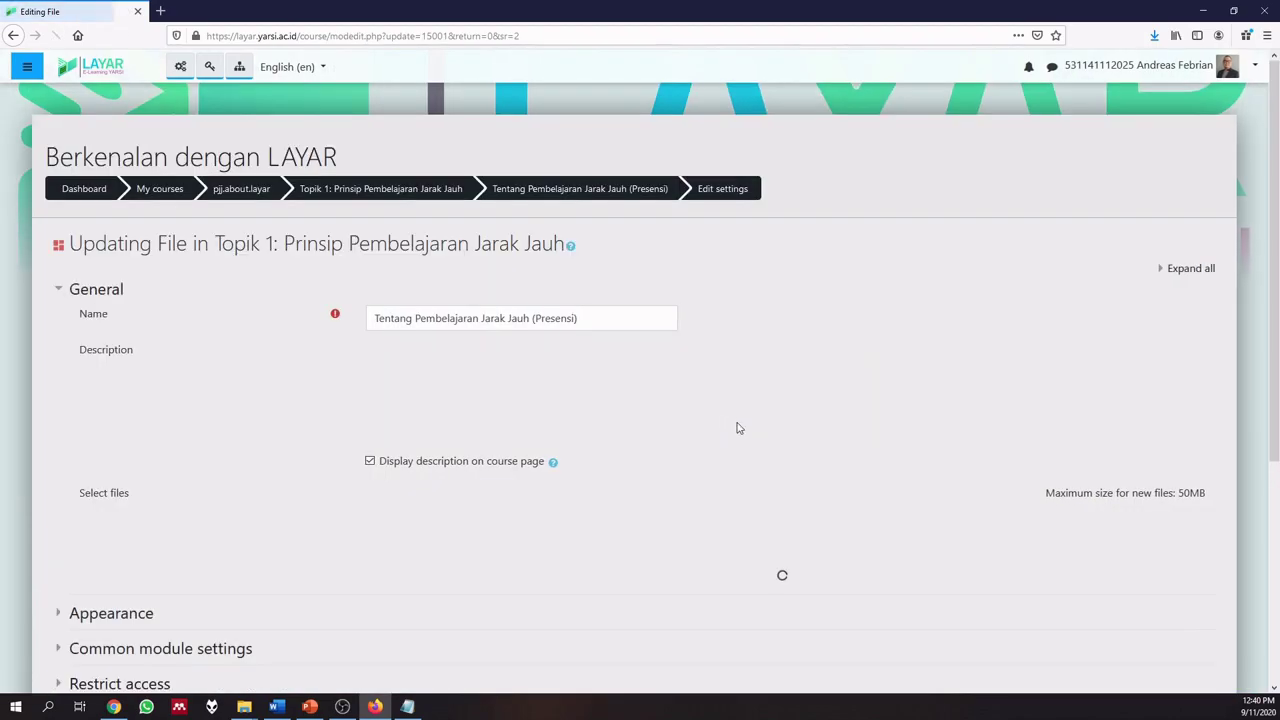
{"action": "scroll", "coordinate": [737, 427], "scroll_direction": "down", "scroll_amount": 5}
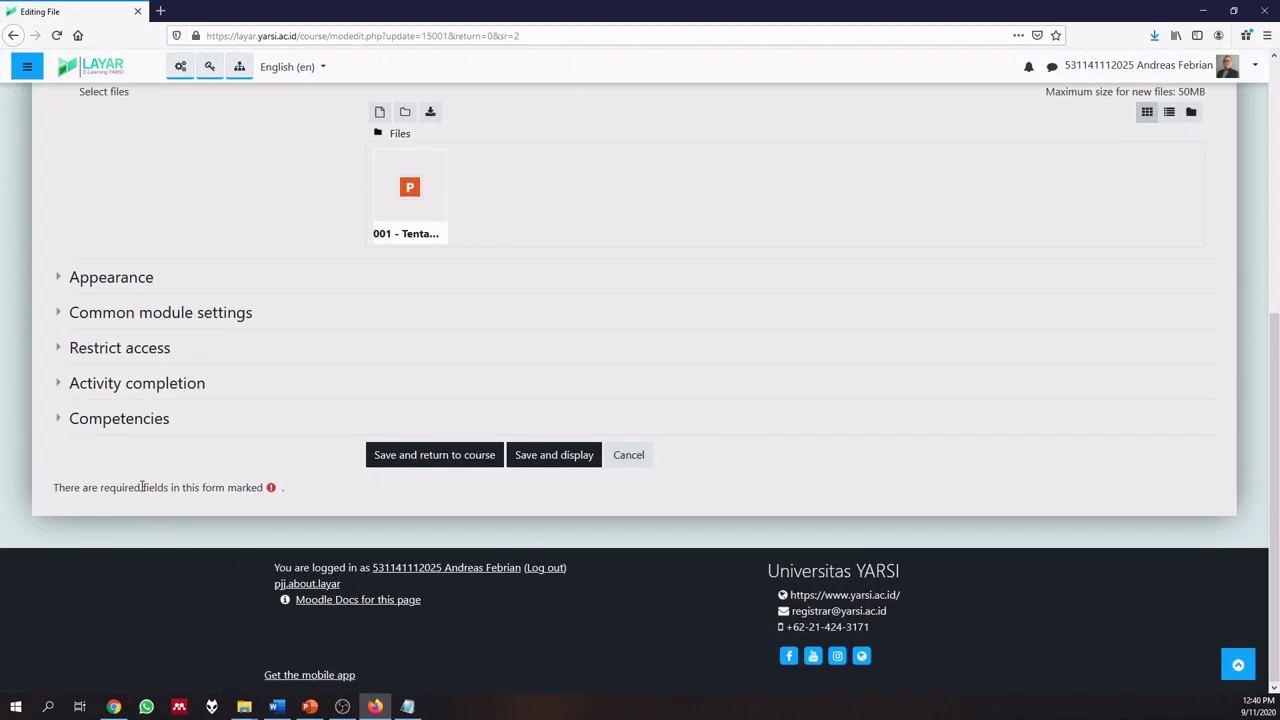
{"action": "left_click", "coordinate": [129, 391]}
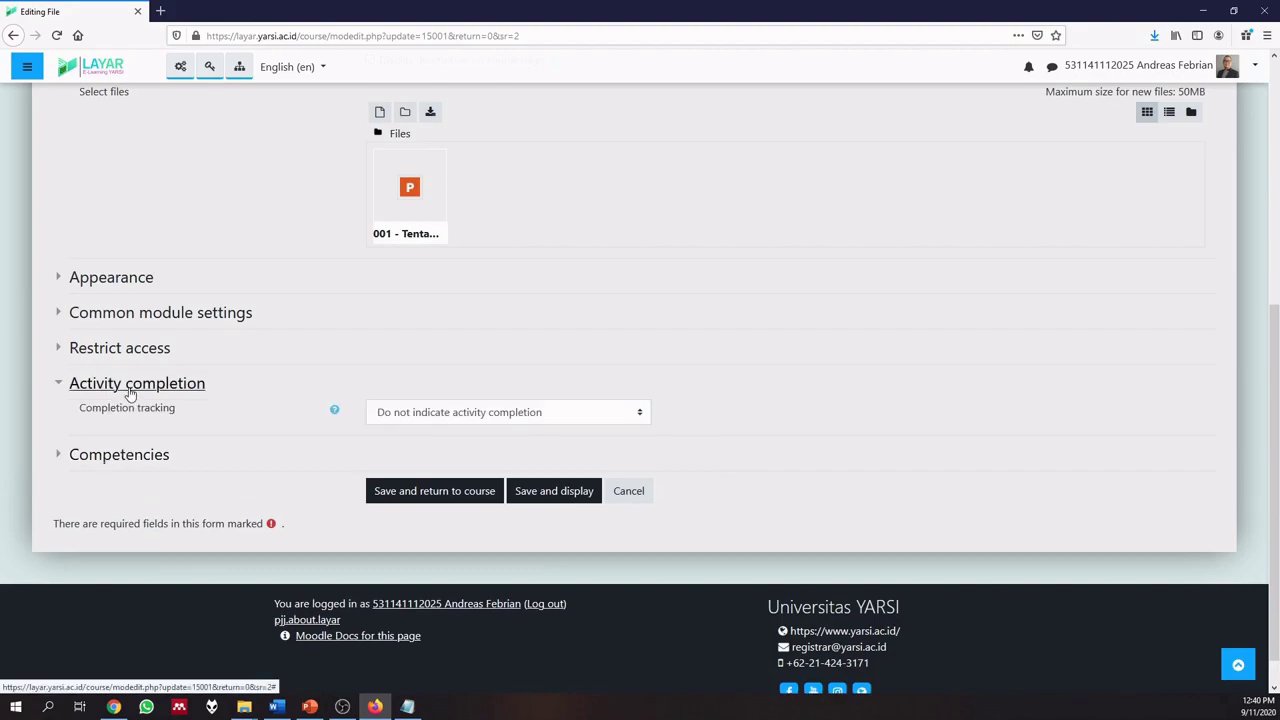
{"action": "left_click", "coordinate": [460, 423]}
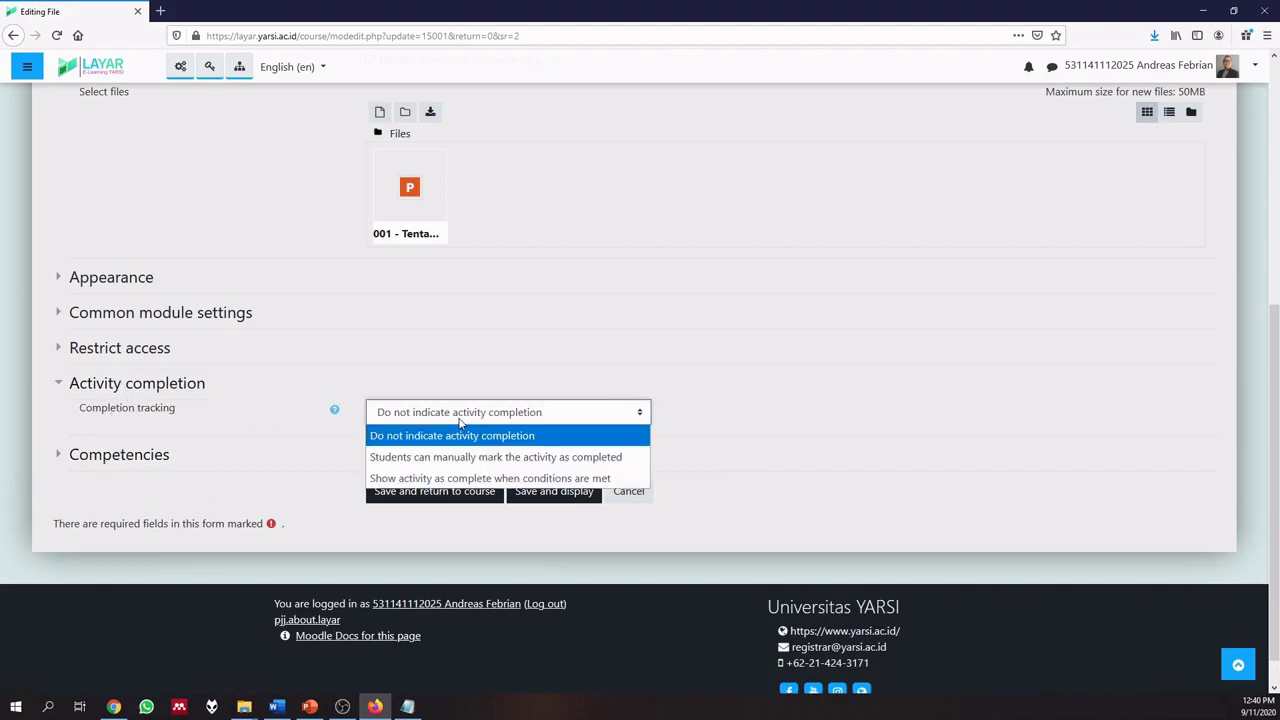
{"action": "left_click", "coordinate": [432, 480]}
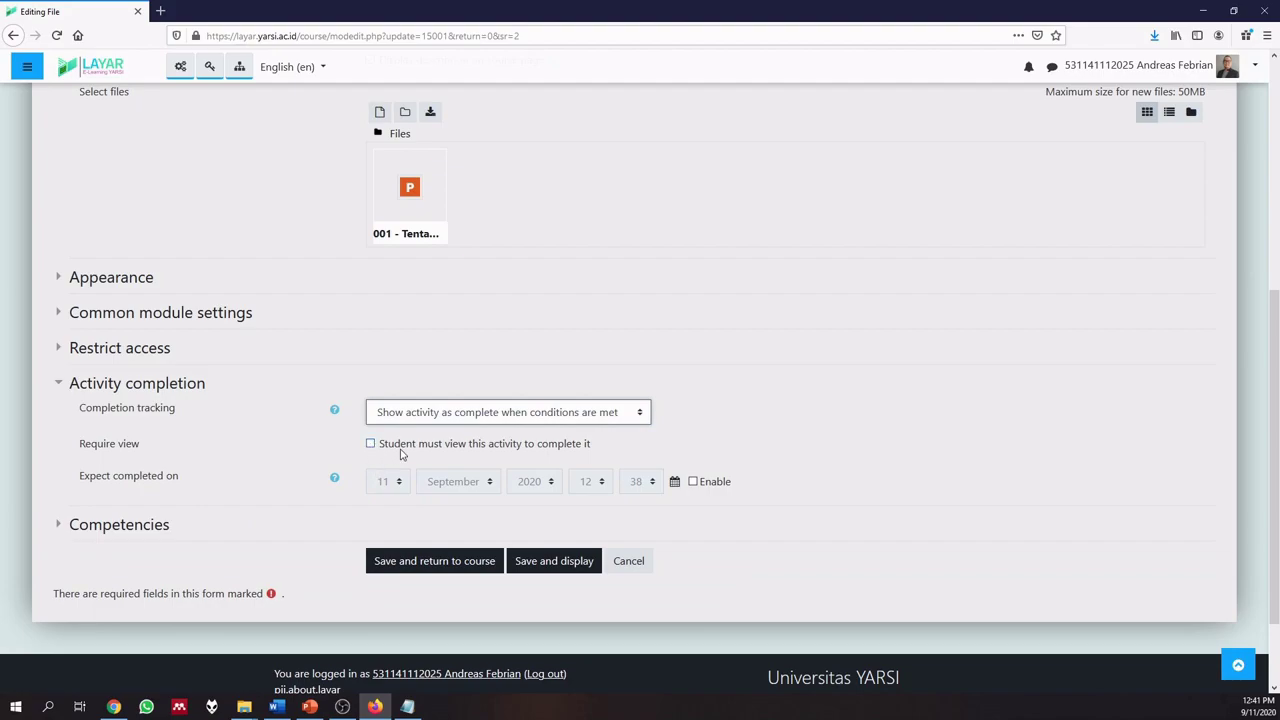
- Require students to view the activity to complete it, and save the settings, returning to the course
{"action": "left_click", "coordinate": [377, 450]}
{"action": "left_click", "coordinate": [371, 445]}
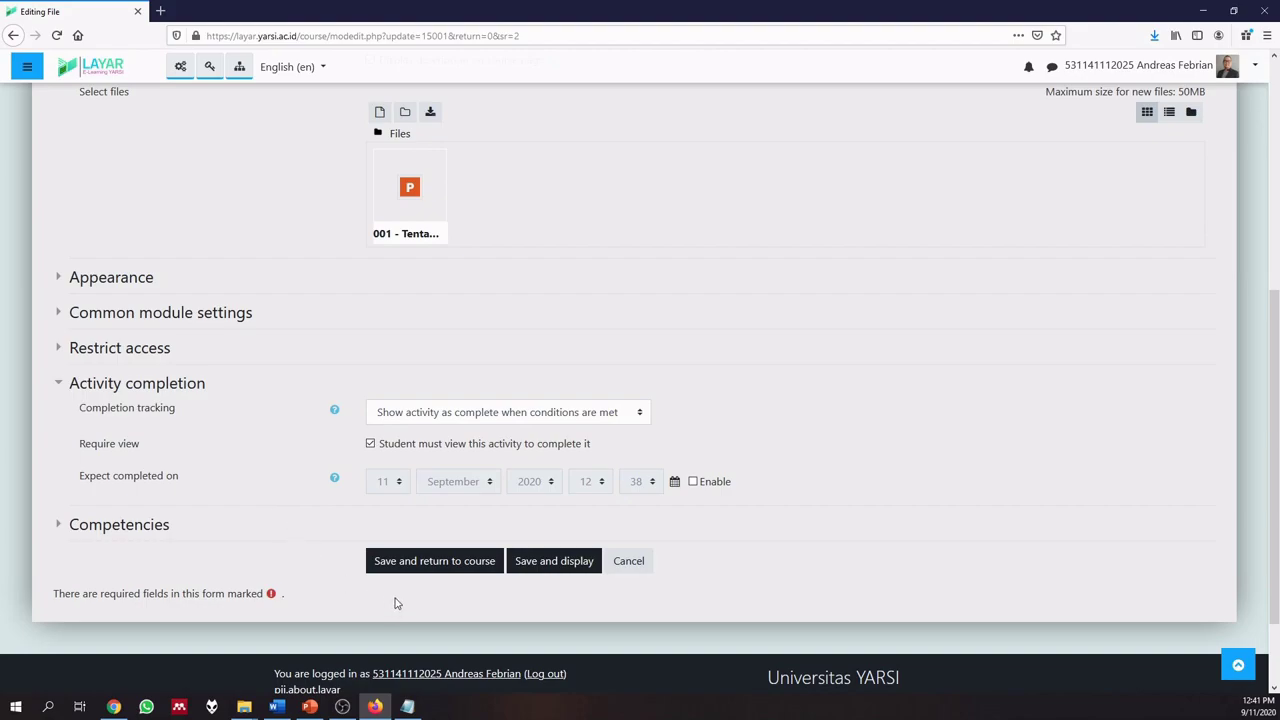
{"action": "left_click", "coordinate": [419, 576]}
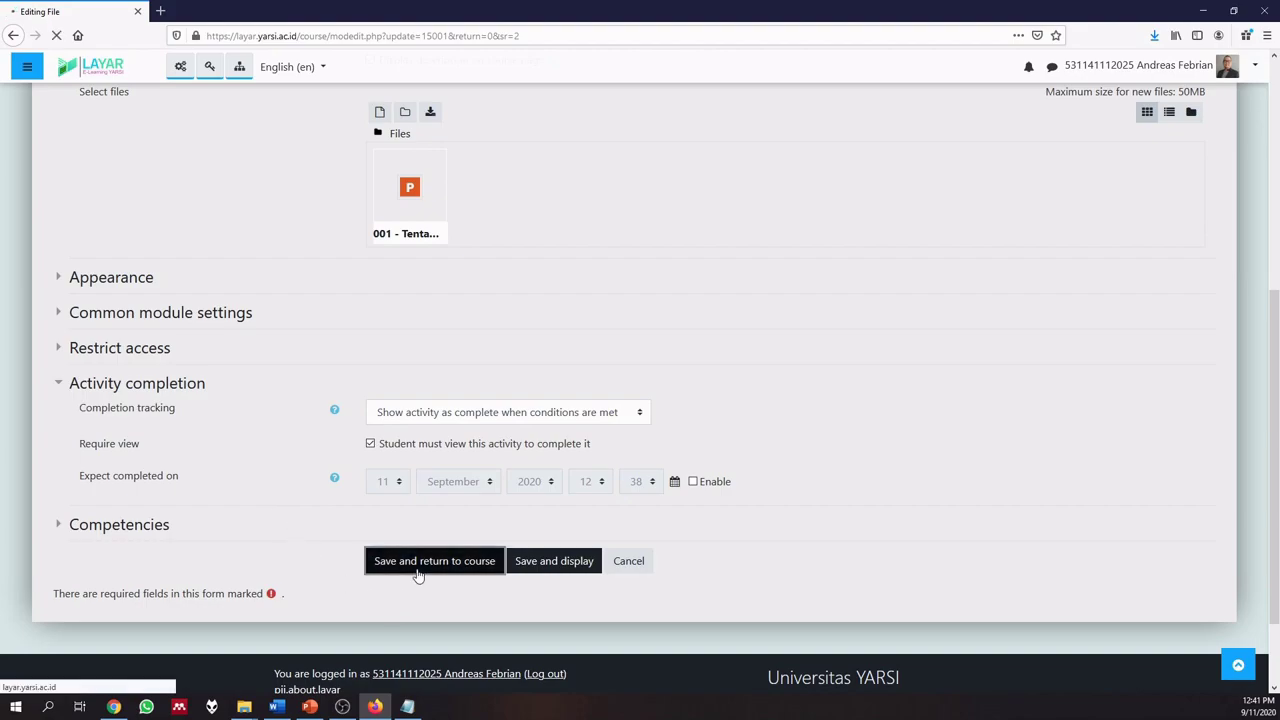
{"action": "scroll", "coordinate": [672, 523], "scroll_direction": "down", "scroll_amount": 10}
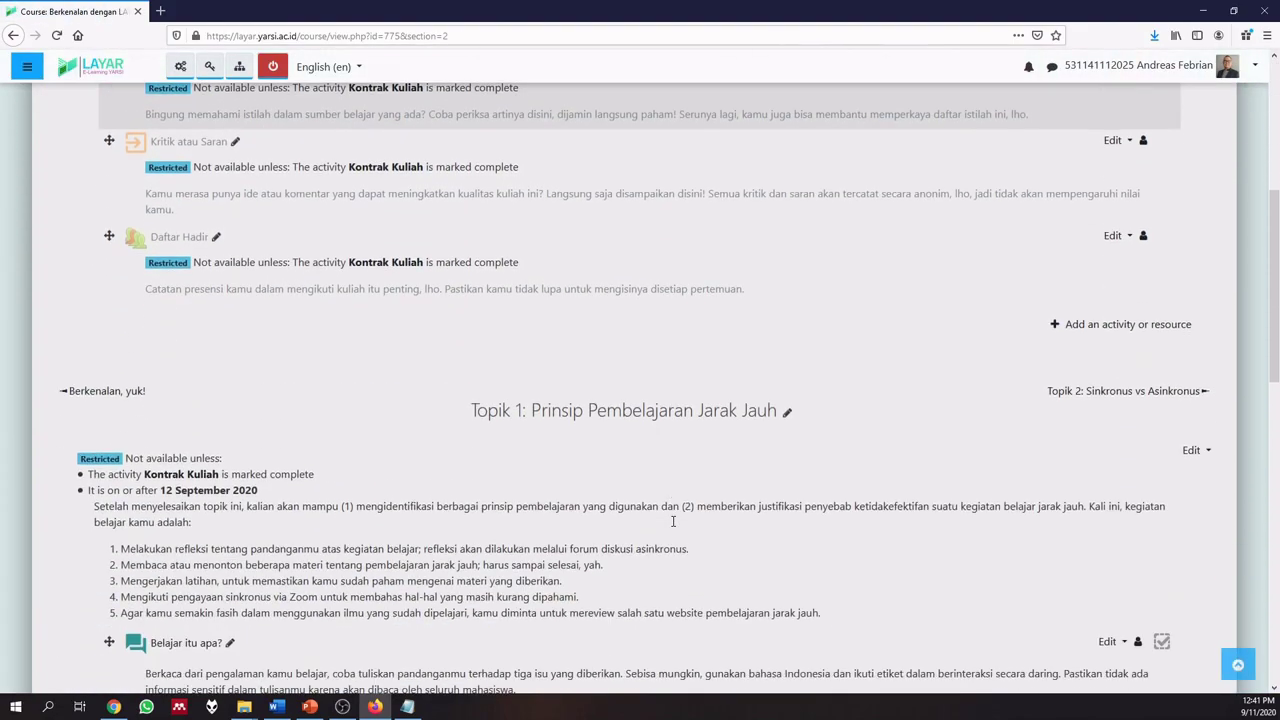
{"action": "scroll", "coordinate": [672, 523], "scroll_direction": "down", "scroll_amount": 5}
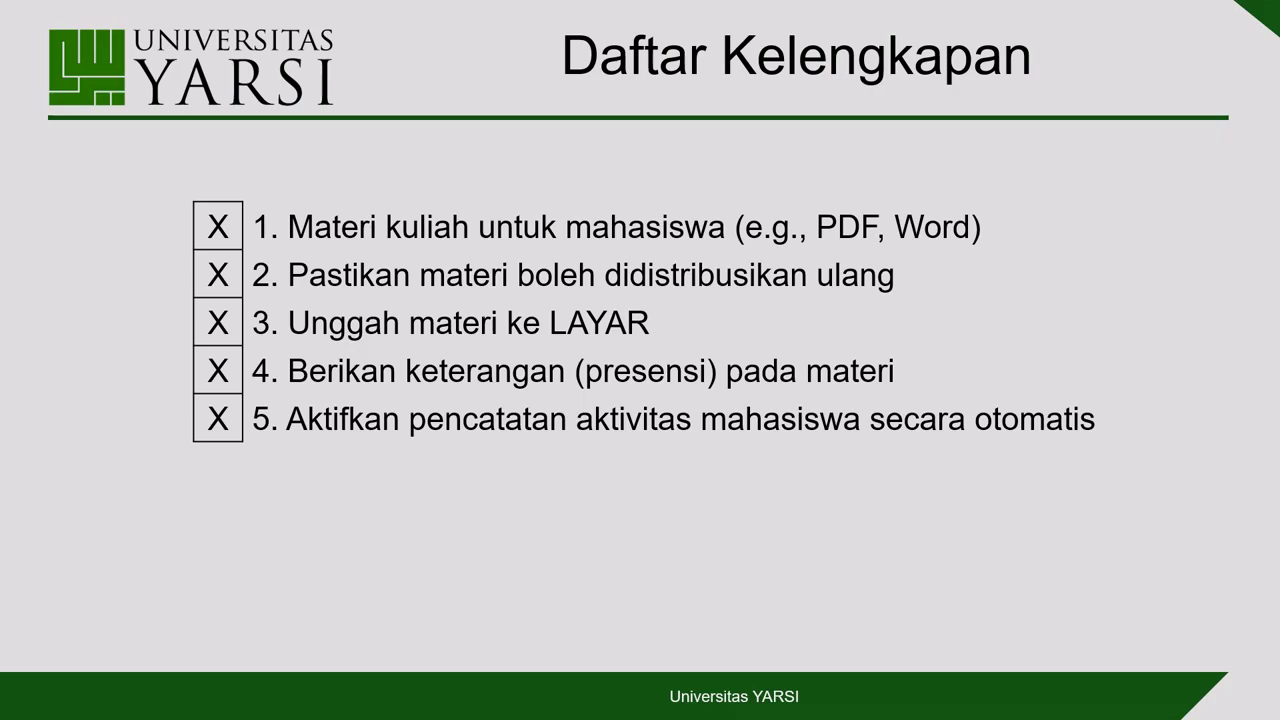
{"action": "key", "text": "Right"}
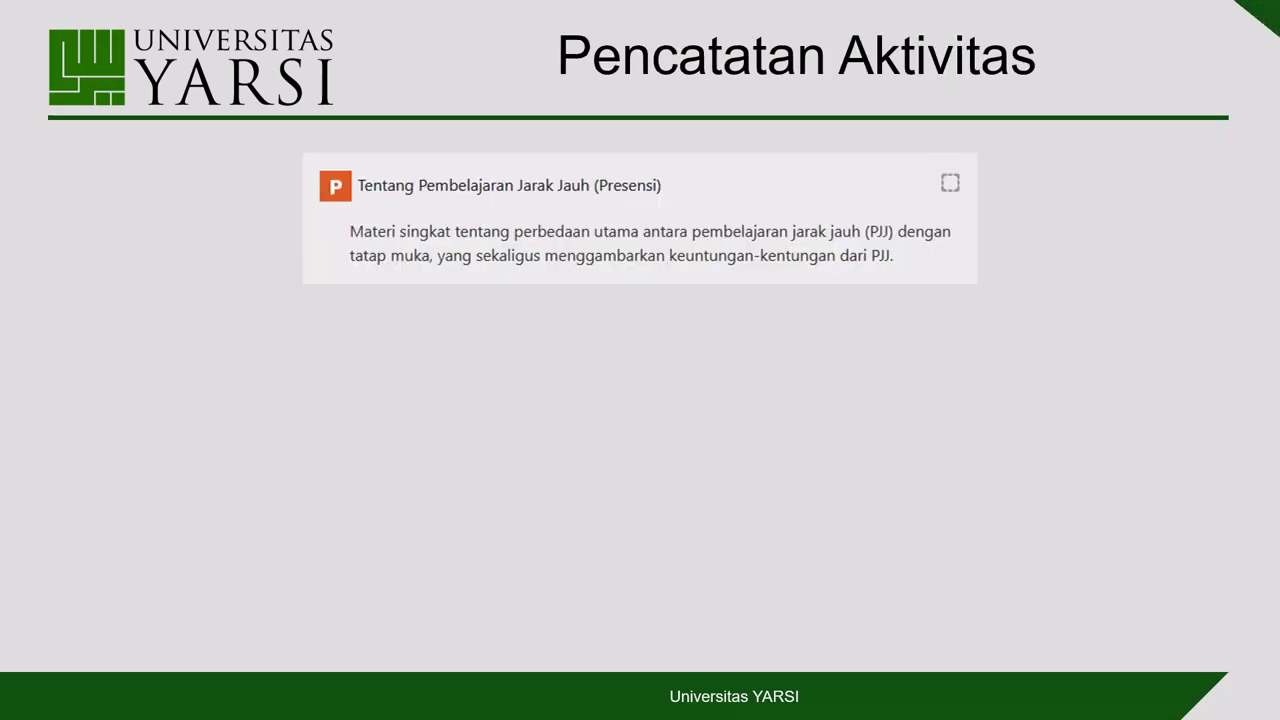
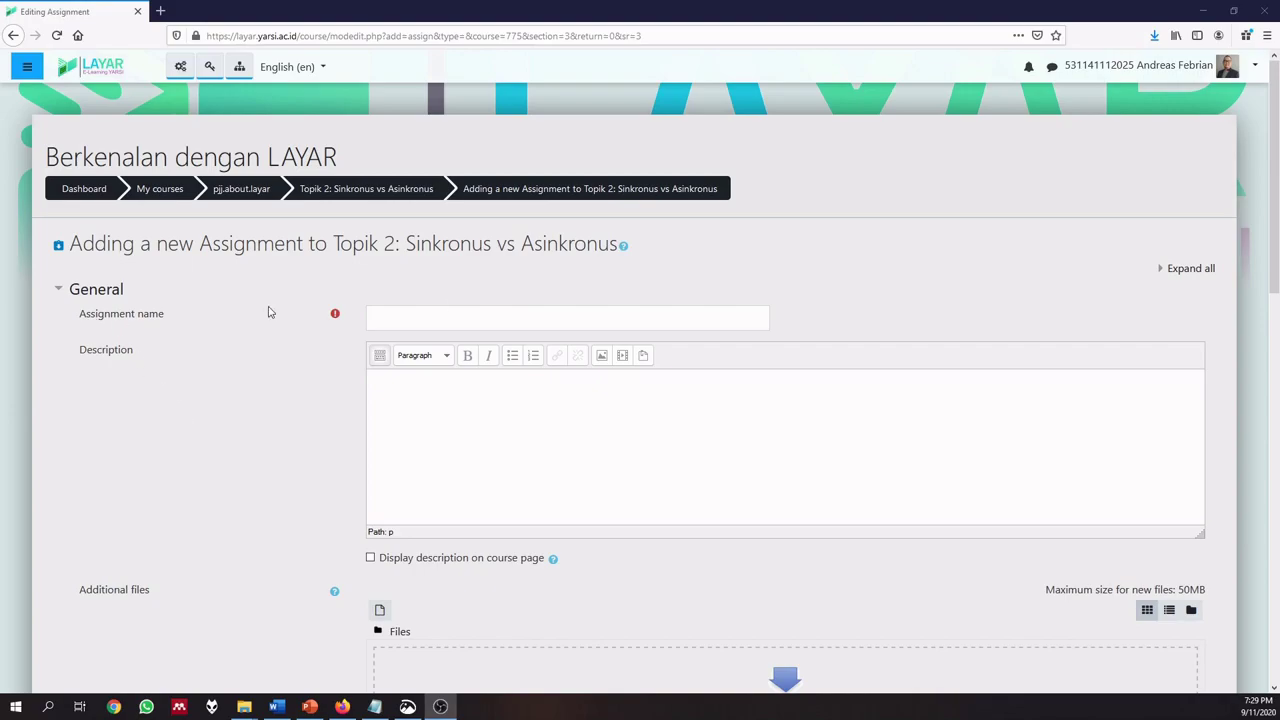
- Name the new assignment in Topik 2 "Review Makalah Pembelajaran Jarak Jauh"
{"action": "right_click", "coordinate": [405, 316]}
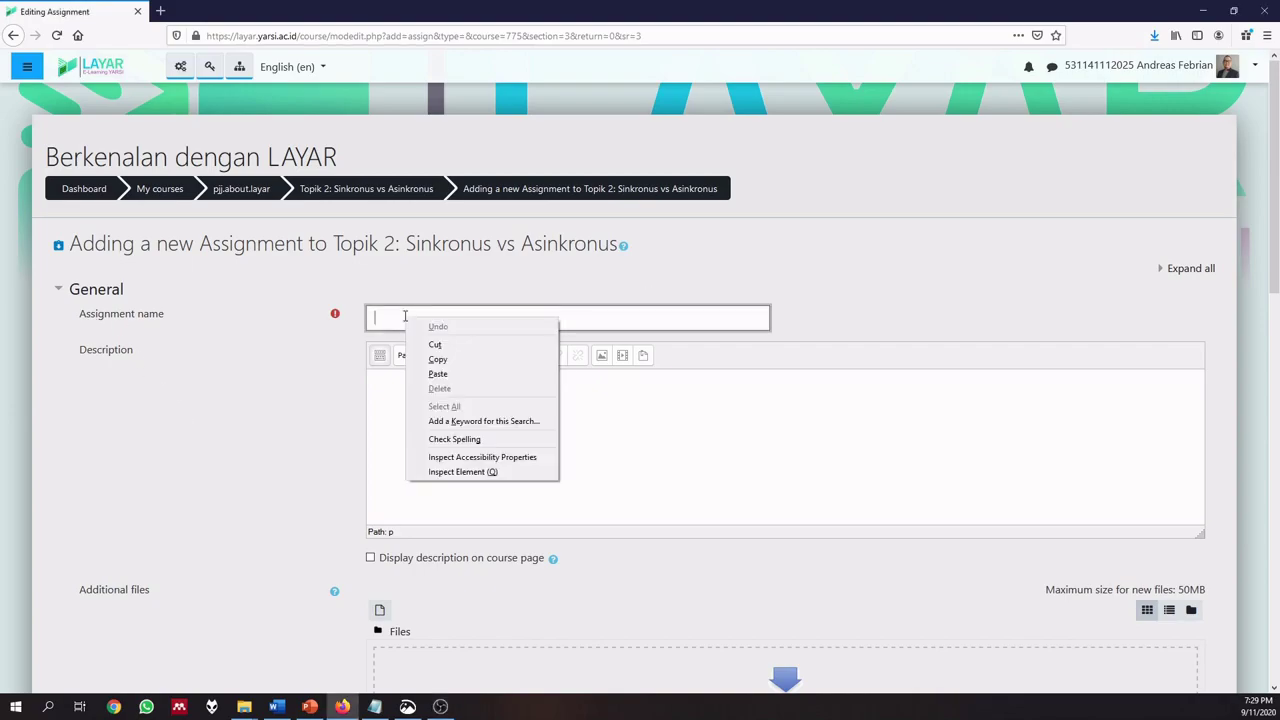
{"action": "left_click", "coordinate": [438, 373]}
- Enter the Indonesian description (individual or groups of maximum 3, one week, no late submissions, instructions attached) and display it on the course page
{"action": "key", "text": "alt+Tab"}
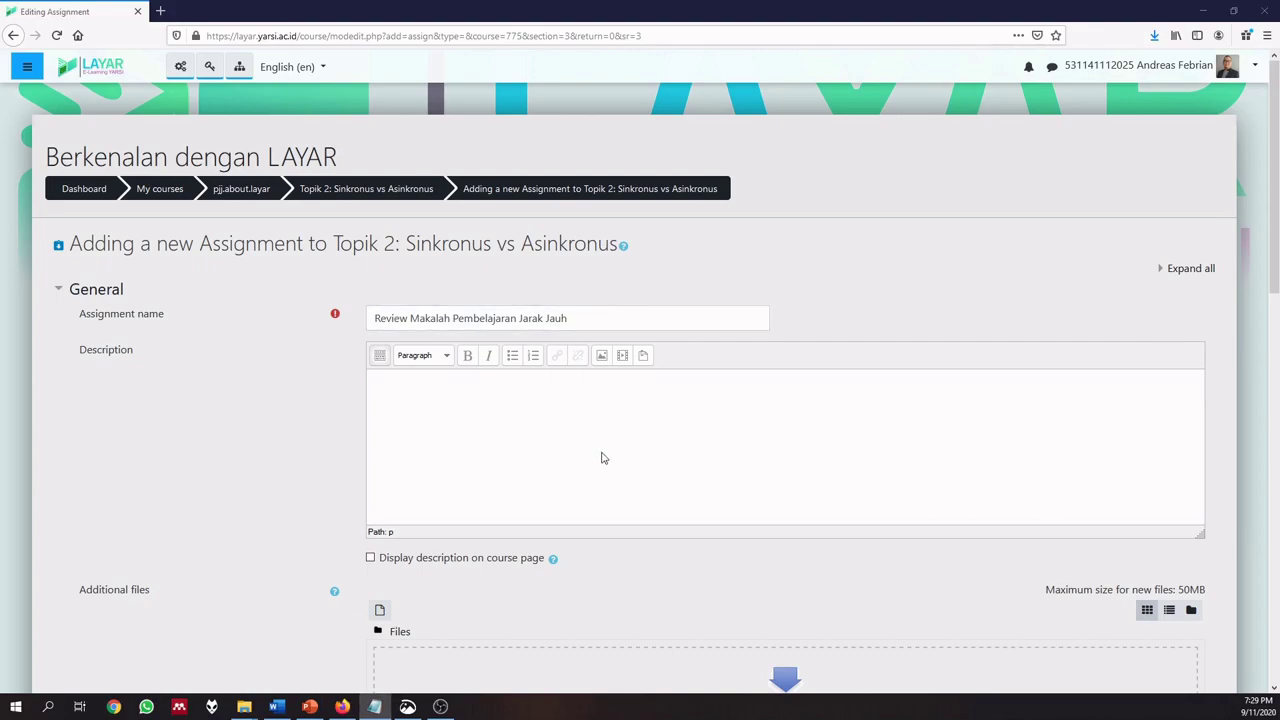
{"action": "key", "text": "alt+Tab"}
{"action": "right_click", "coordinate": [483, 403]}
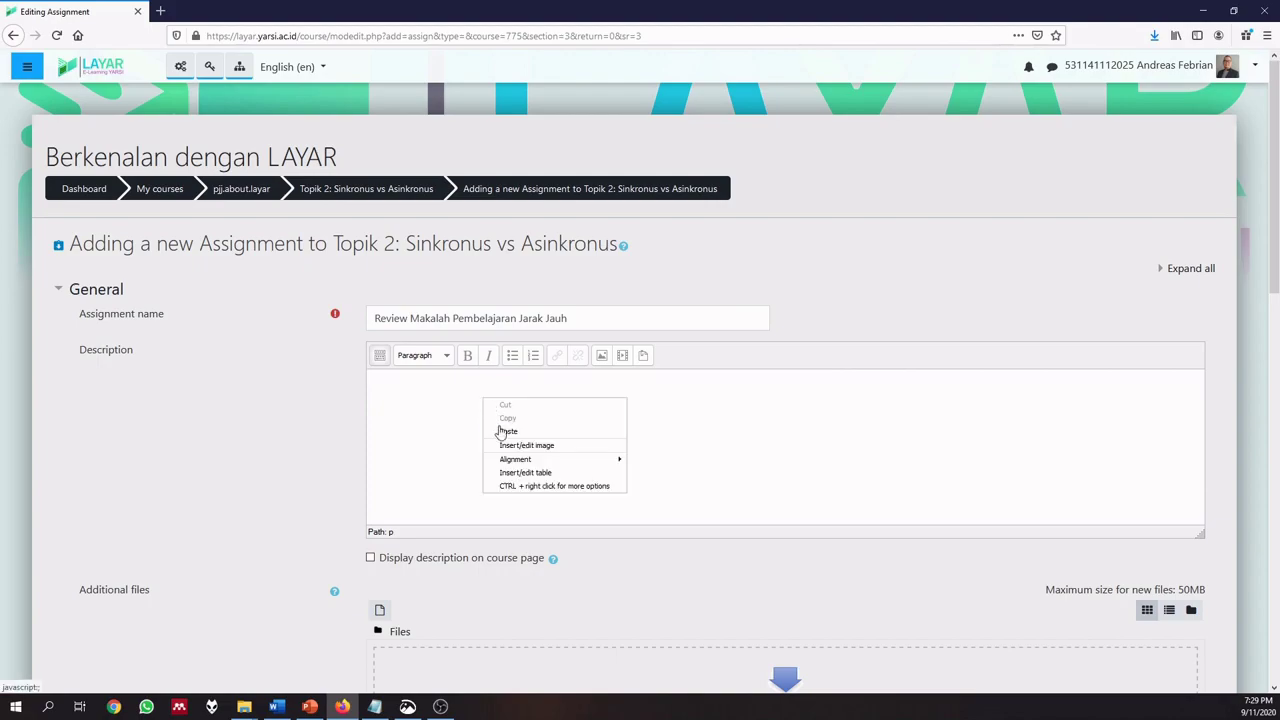
{"action": "left_click", "coordinate": [495, 431]}
{"action": "left_click", "coordinate": [672, 404]}
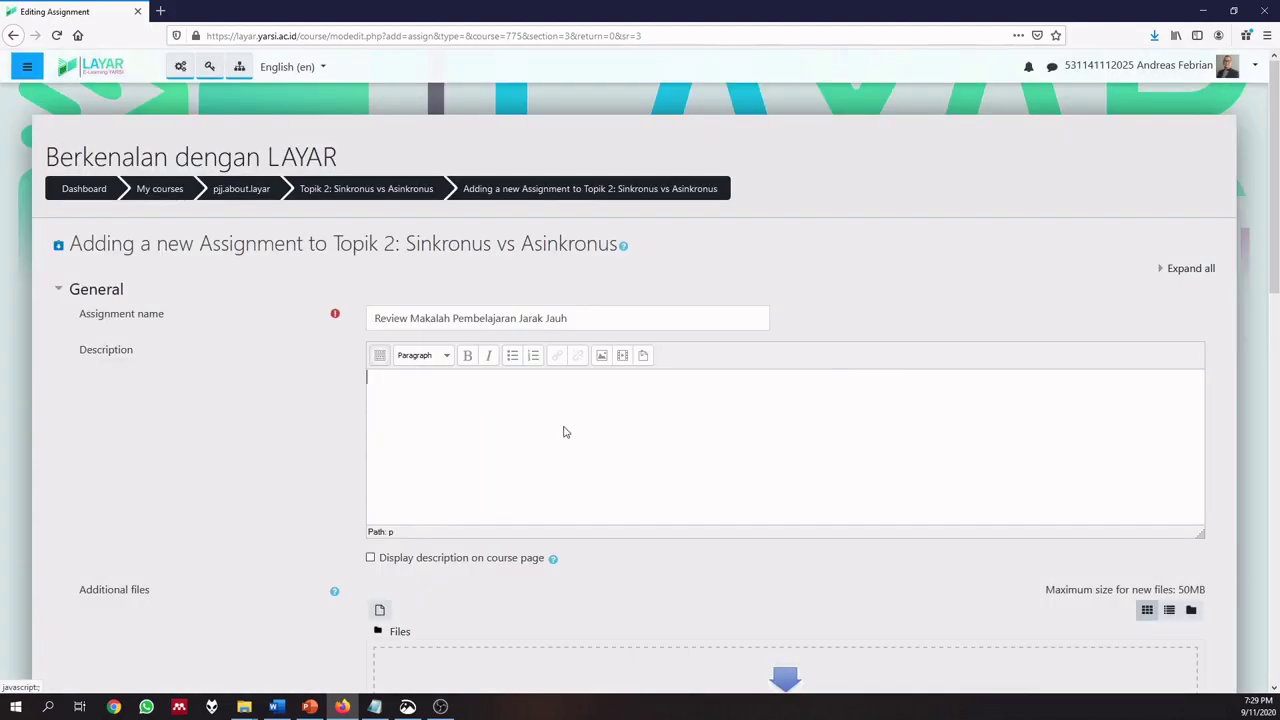
{"action": "type", "text": "Tugas review makalah pembelajaran jarak jauh ini dapat dikerjakan secara individu atau berkelompok dengan jumlah anggota maksimal 3 orang. Waktu pengerjaan adalah satu minggu dan keterlambatan pengumpulan tidak akan diterima. Instruksi lengkap dapat dilihat pada berkas terlampir."}
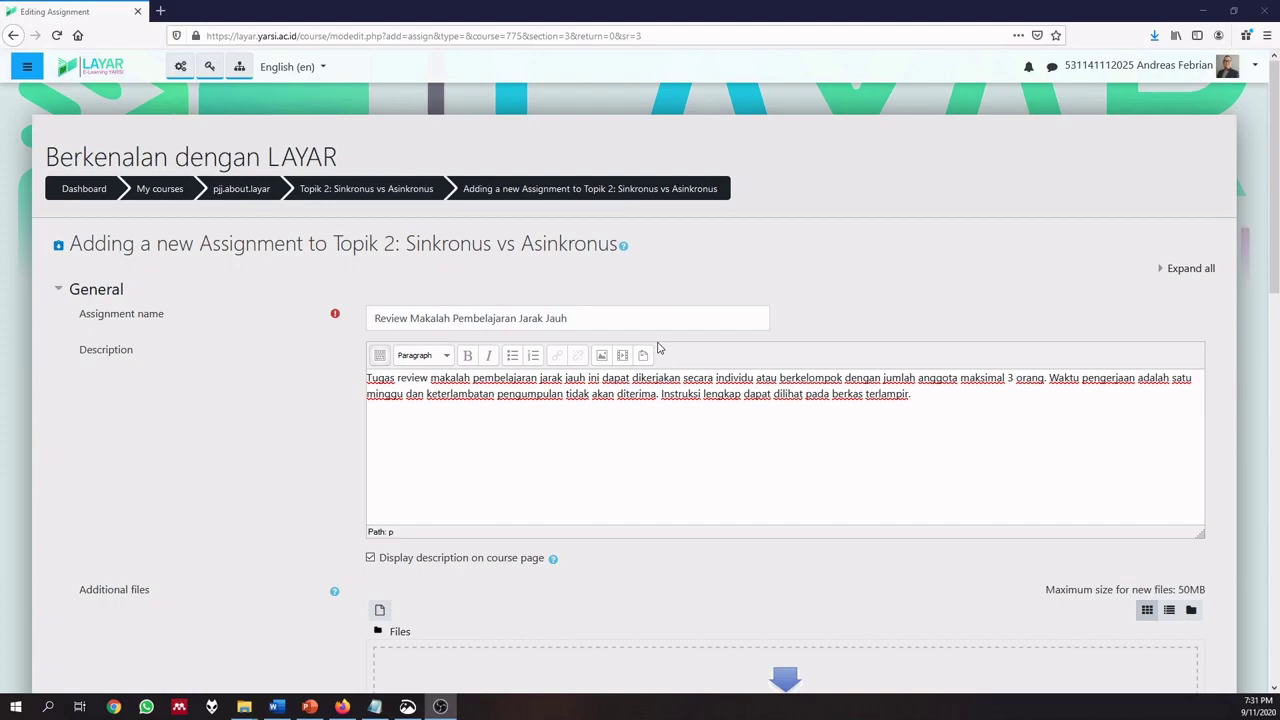
- Attach "Instruksi - Review Makalah Pembelajaran Jarak Jauh.pdf" from the Berkenalan dengan LAYAR folder as an additional file of the assignment
{"action": "scroll", "coordinate": [659, 350], "scroll_direction": "down", "scroll_amount": 4}
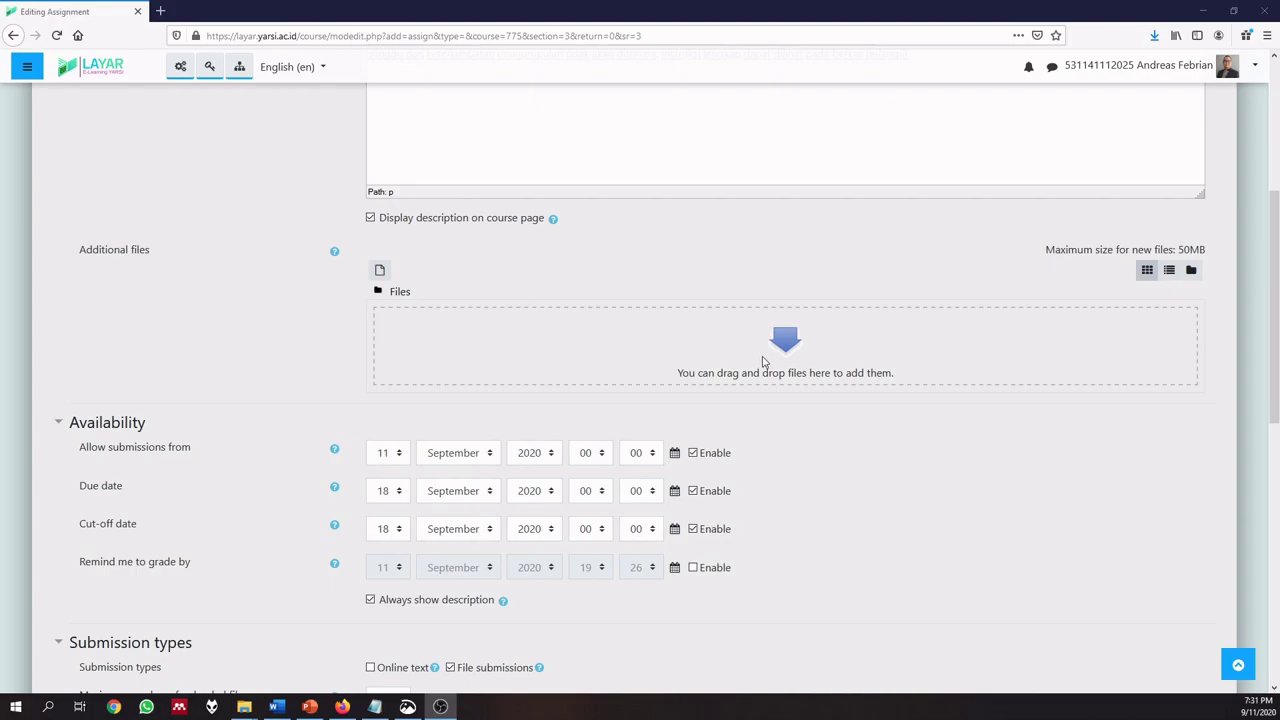
{"action": "key", "text": "alt+Tab"}
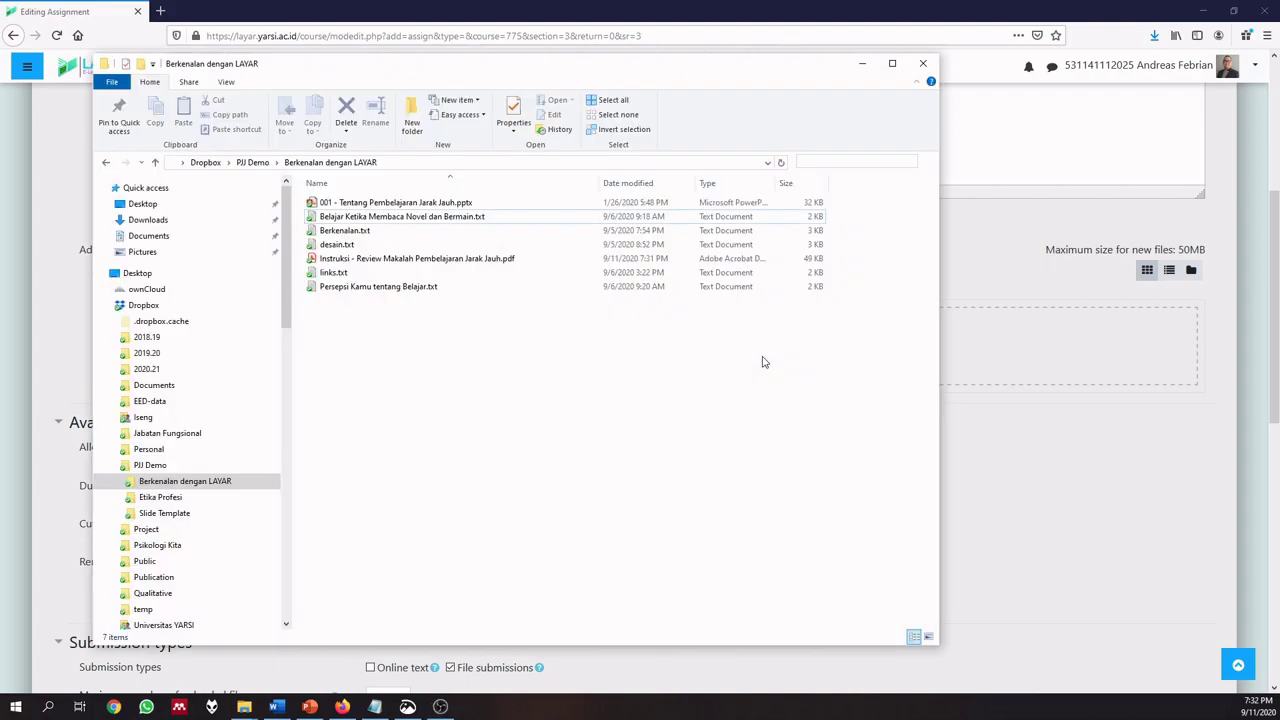
{"action": "left_click", "coordinate": [410, 260]}
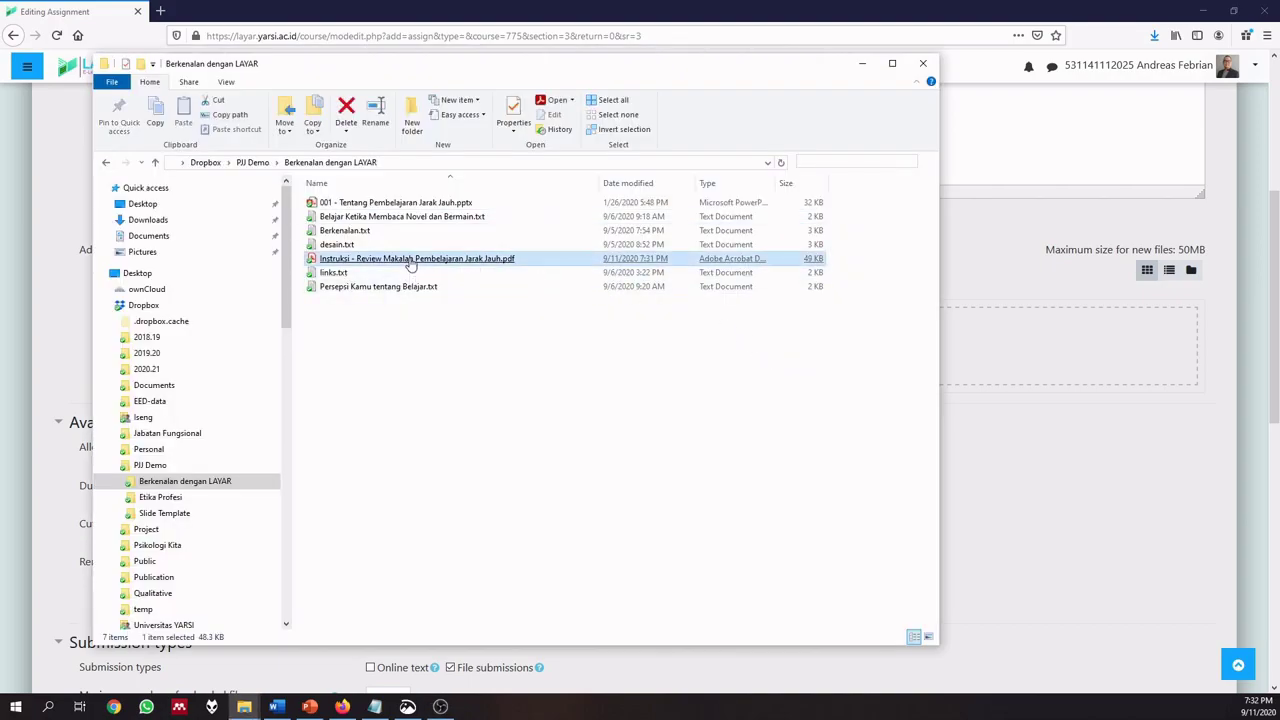
{"action": "left_click_drag", "start_coordinate": [410, 264], "coordinate": [1026, 360]}
{"action": "left_click", "coordinate": [1005, 283]}
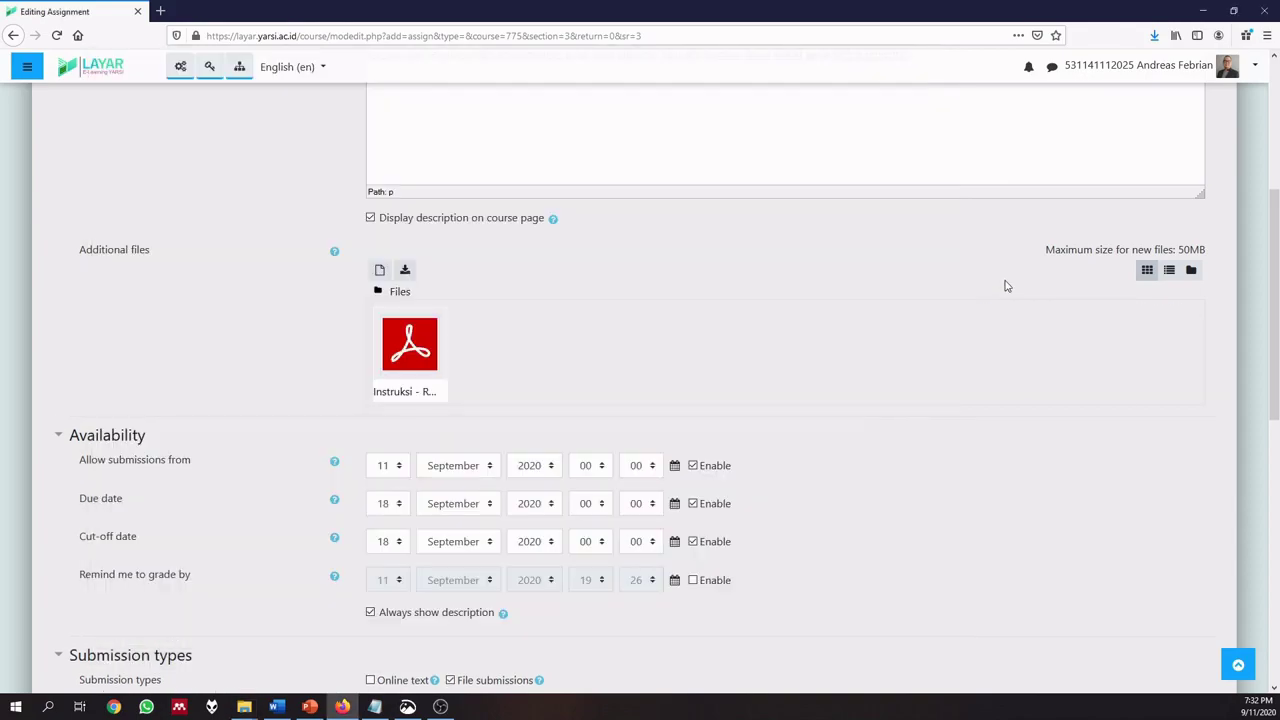
- Set the assignment's due date to 25 September 2020 at 23:59
{"action": "scroll", "coordinate": [764, 436], "scroll_direction": "down", "scroll_amount": 3}
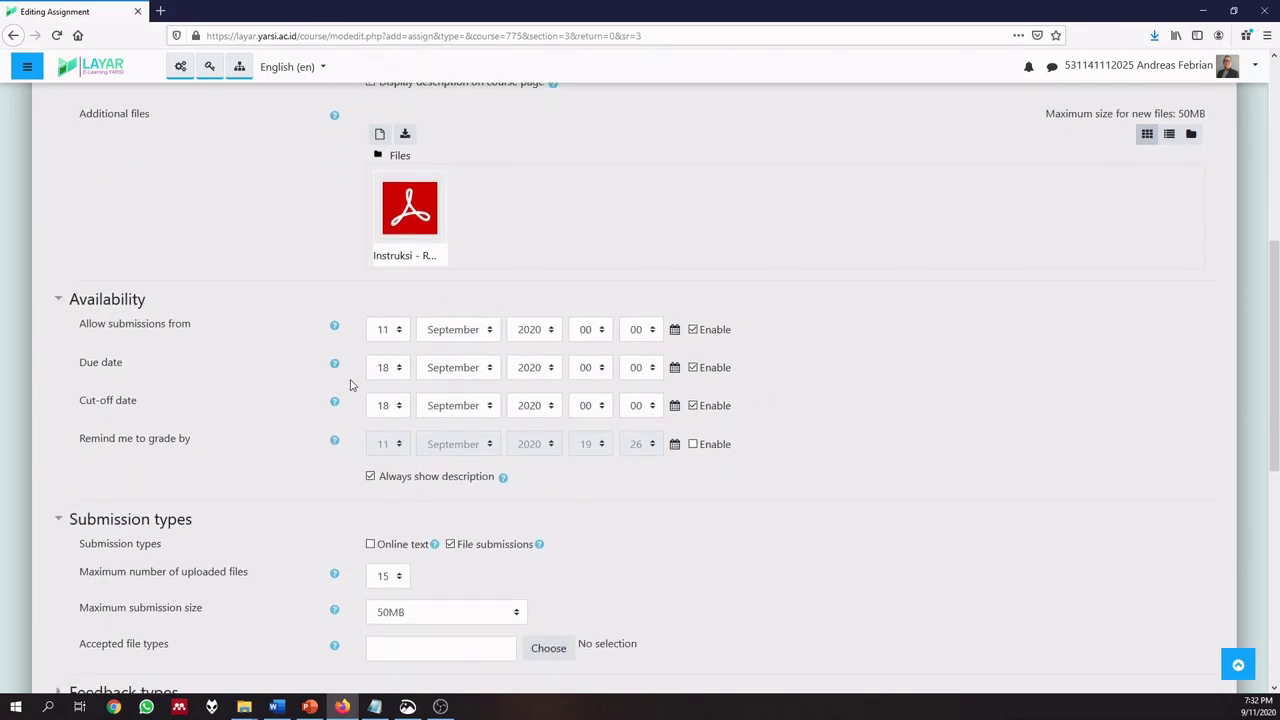
{"action": "left_click", "coordinate": [440, 706]}
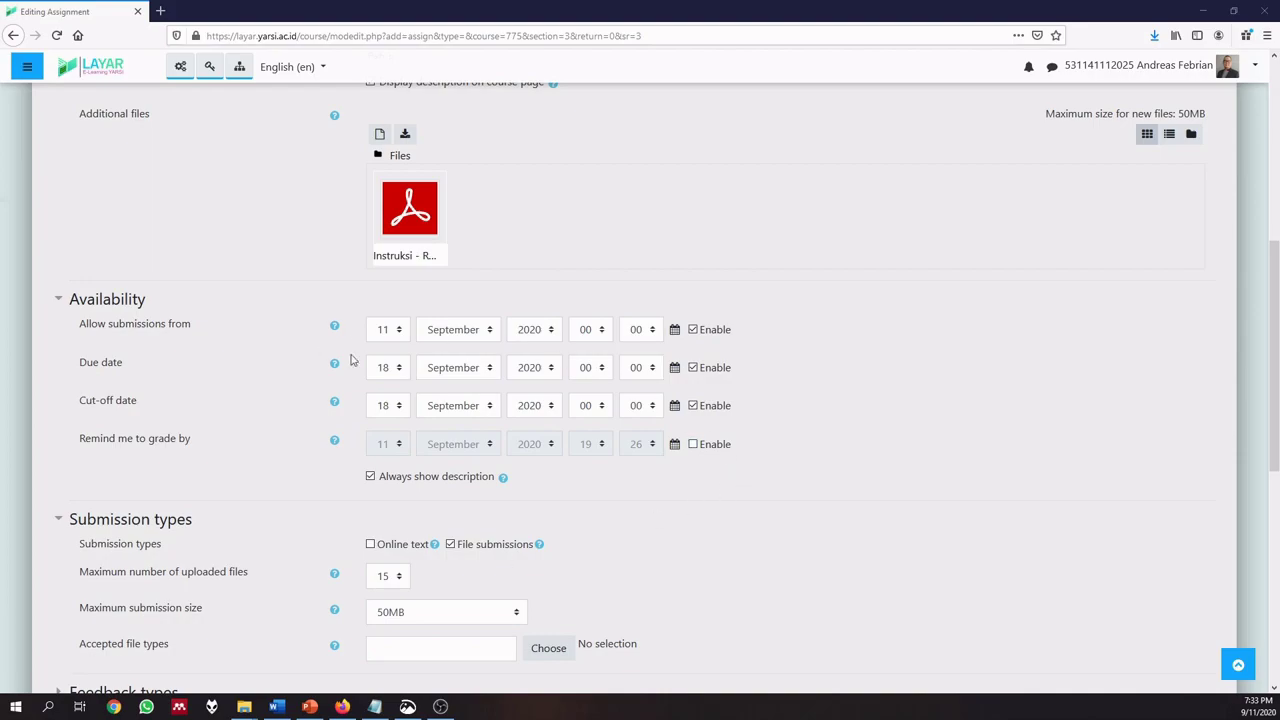
{"action": "left_click", "coordinate": [384, 370]}
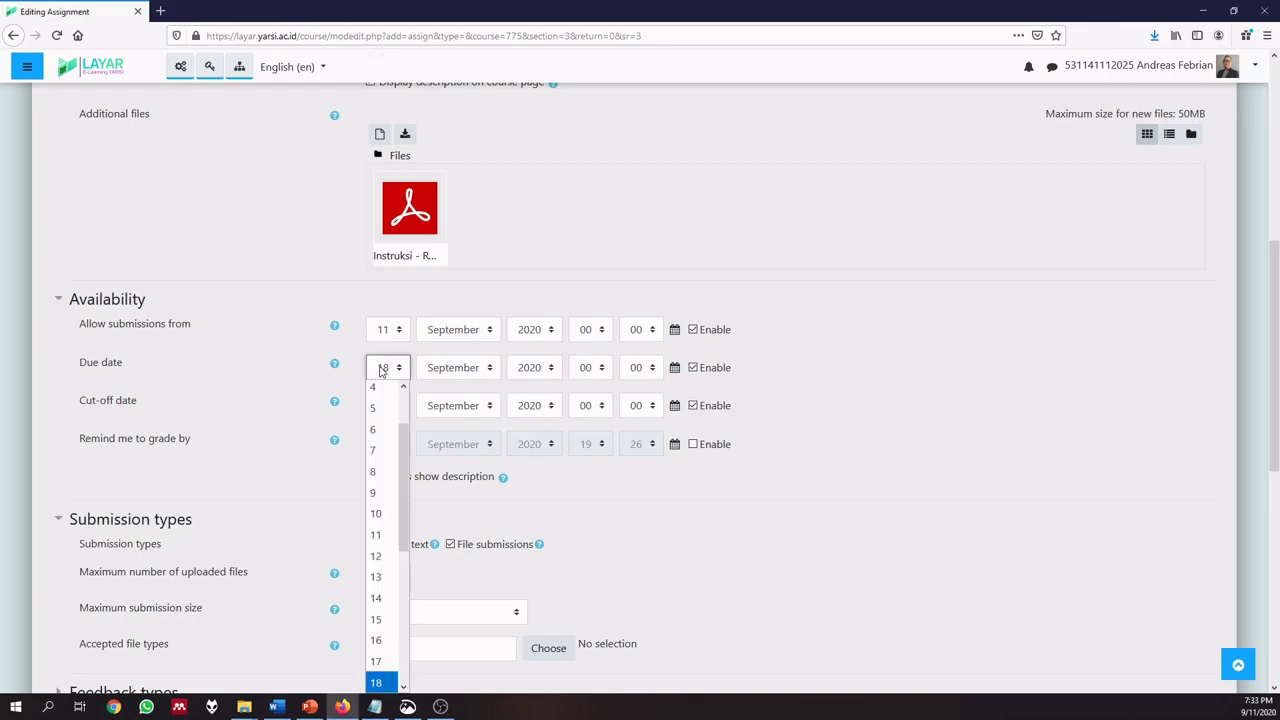
{"action": "scroll", "coordinate": [385, 600], "scroll_direction": "down", "scroll_amount": 4}
{"action": "left_click", "coordinate": [390, 583]}
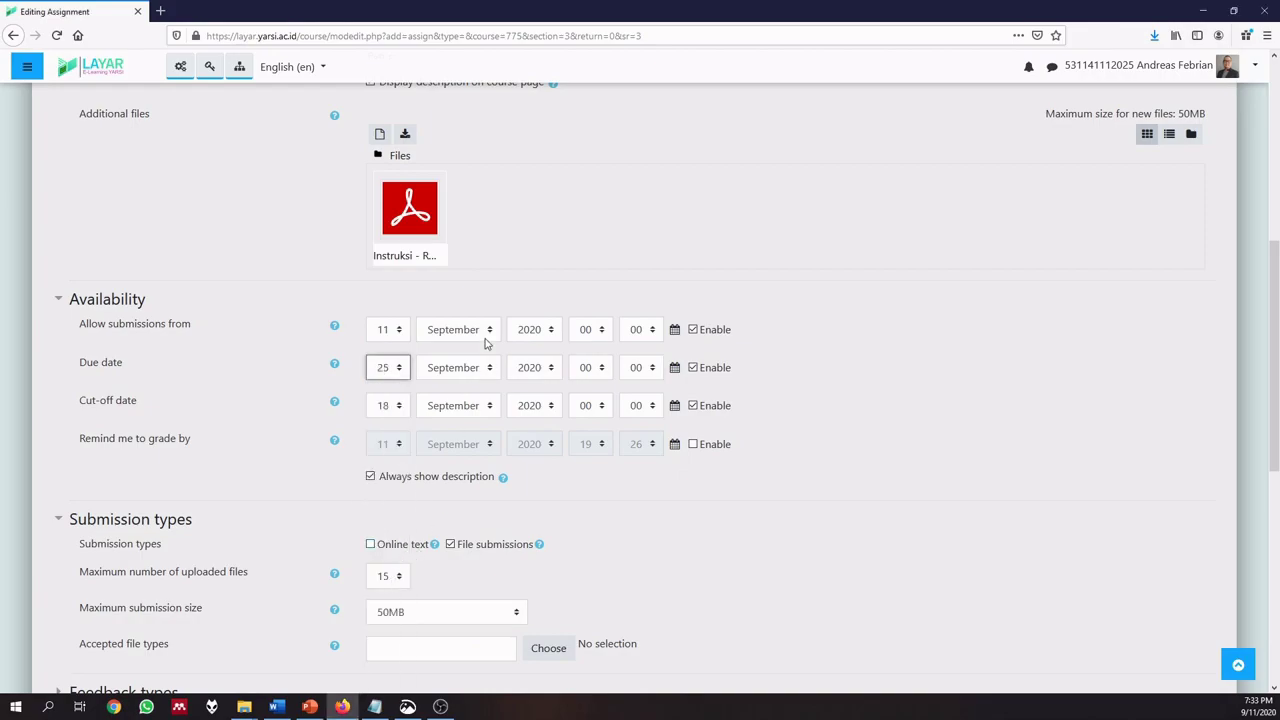
{"action": "left_click", "coordinate": [597, 370]}
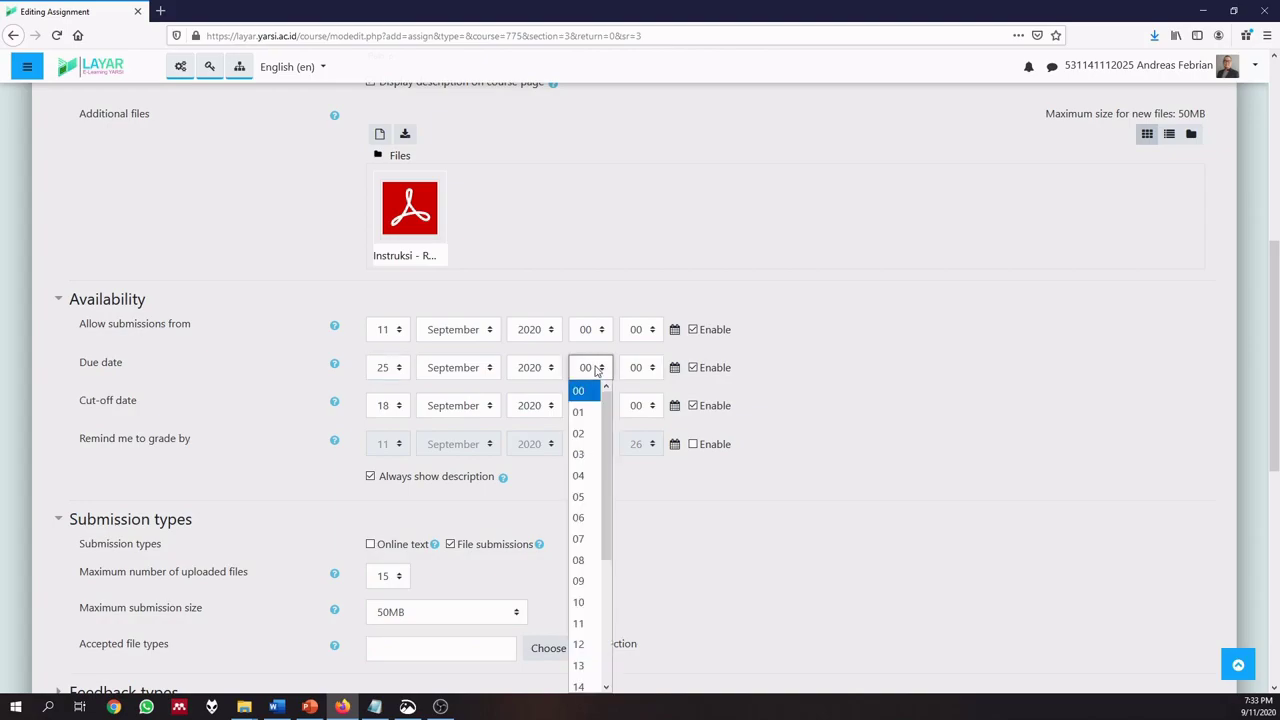
{"action": "left_click_drag", "start_coordinate": [608, 440], "coordinate": [636, 608]}
{"action": "left_click", "coordinate": [594, 687]}
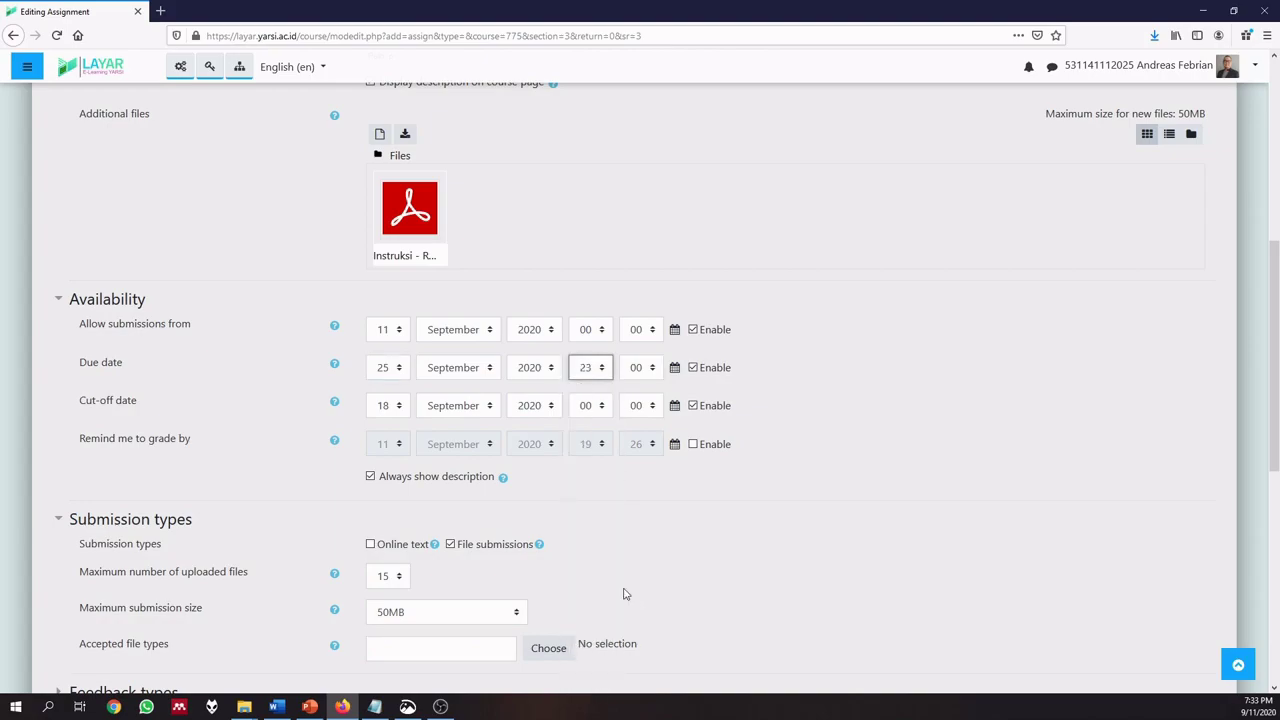
{"action": "left_click", "coordinate": [649, 369]}
{"action": "scroll", "coordinate": [648, 552], "scroll_direction": "down", "scroll_amount": 1}
{"action": "scroll", "coordinate": [648, 552], "scroll_direction": "down", "scroll_amount": 14}
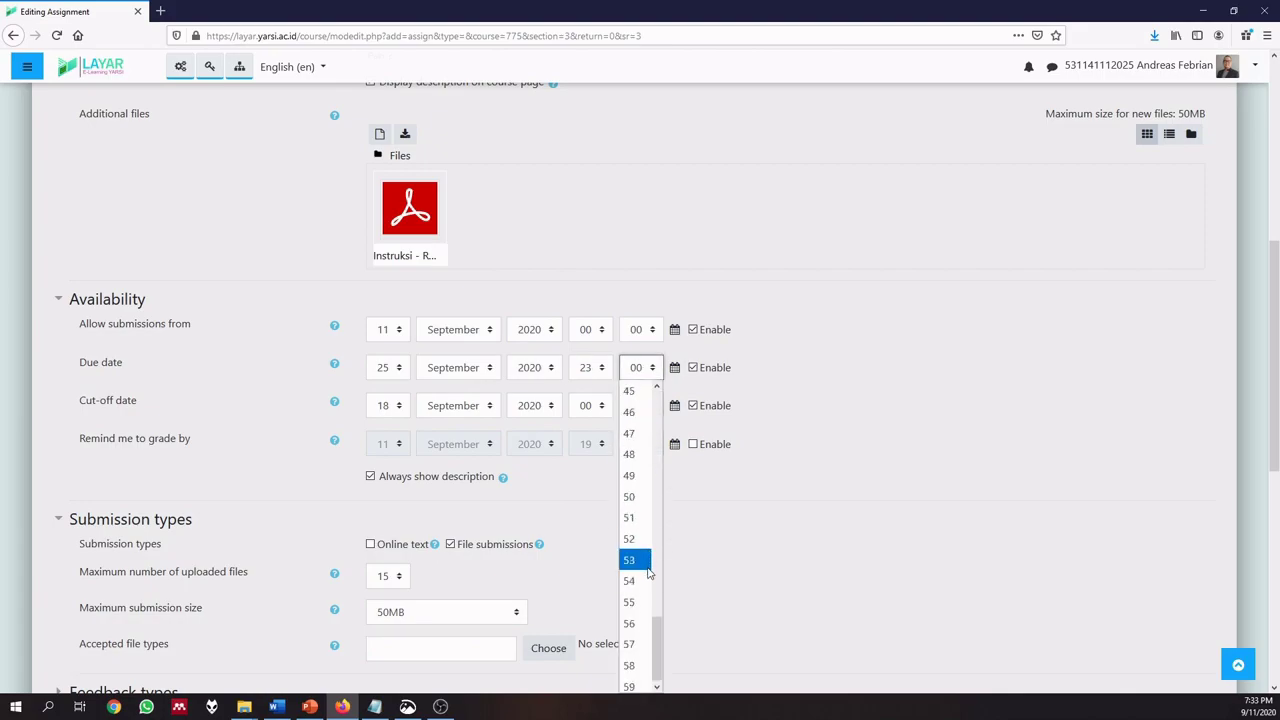
{"action": "left_click", "coordinate": [630, 686]}
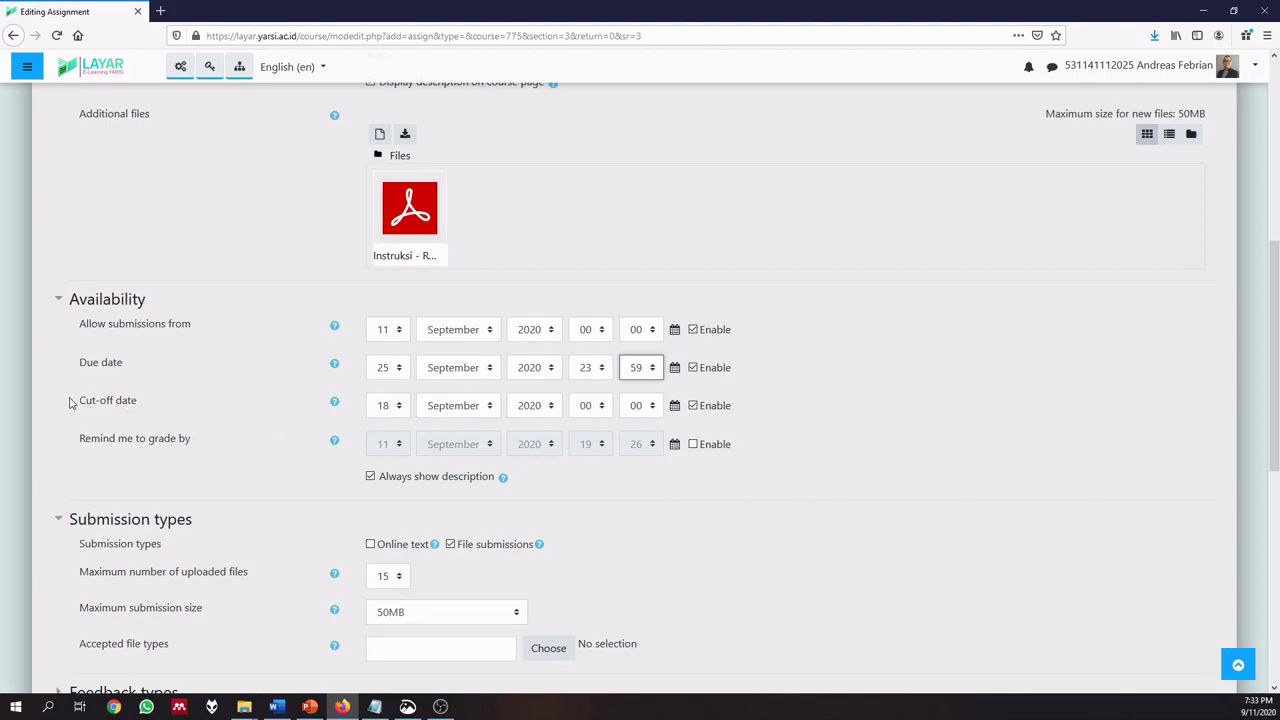
- Set the assignment's cut-off date to 25 September 2020 at 23:59
{"action": "left_click", "coordinate": [386, 407]}
{"action": "scroll", "coordinate": [391, 378], "scroll_direction": "down", "scroll_amount": 4}
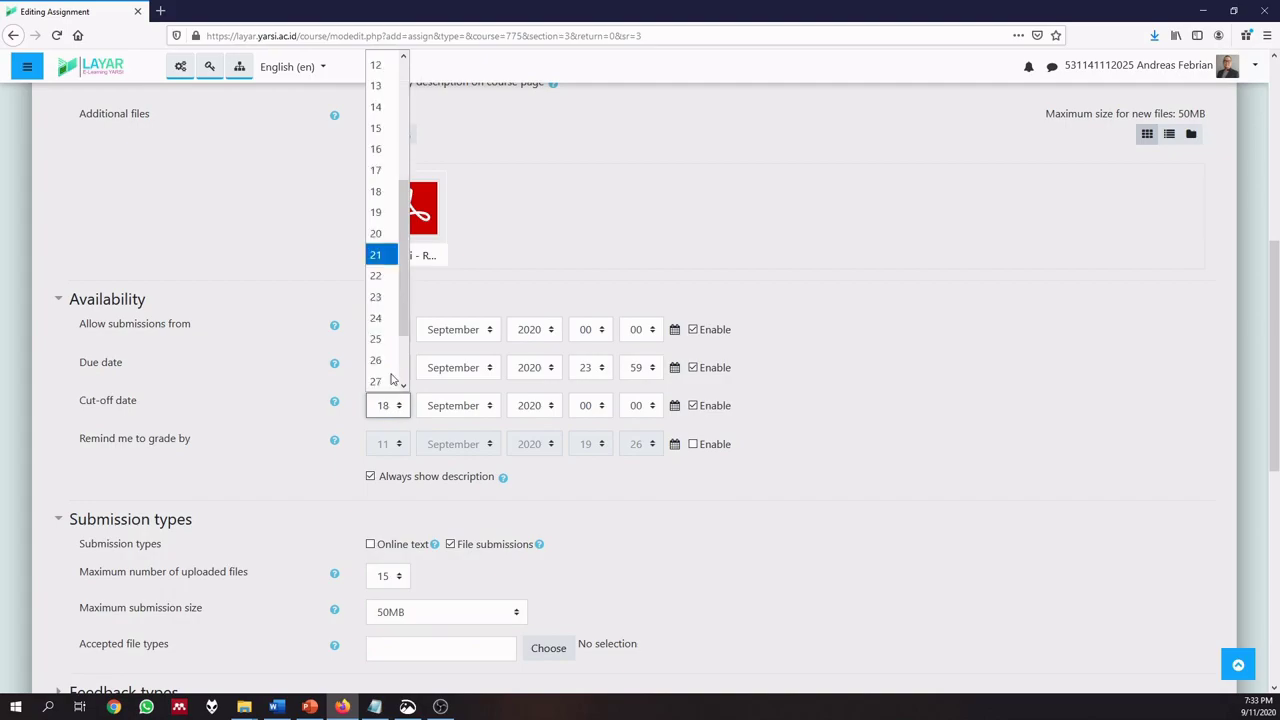
{"action": "left_click", "coordinate": [376, 339]}
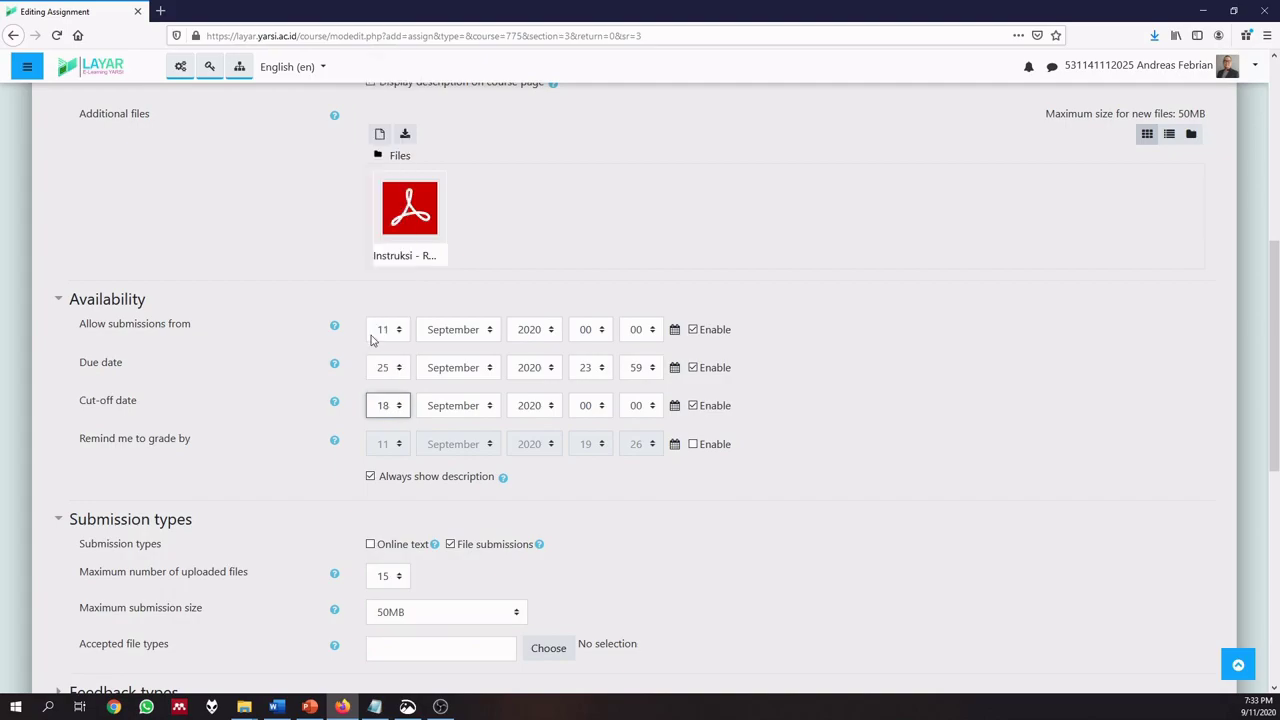
{"action": "left_click", "coordinate": [586, 408]}
{"action": "scroll", "coordinate": [588, 358], "scroll_direction": "down", "scroll_amount": 3}
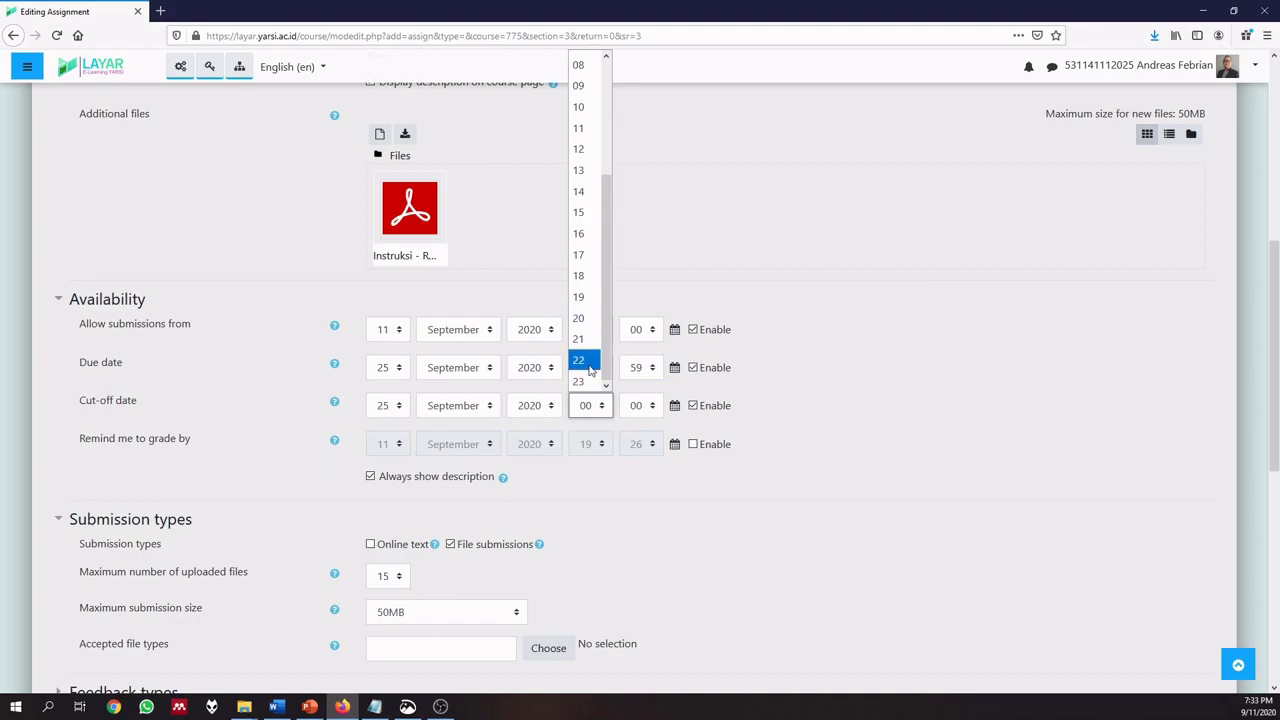
{"action": "left_click", "coordinate": [588, 381]}
{"action": "left_click", "coordinate": [640, 407]}
{"action": "scroll", "coordinate": [641, 372], "scroll_direction": "down", "scroll_amount": 12}
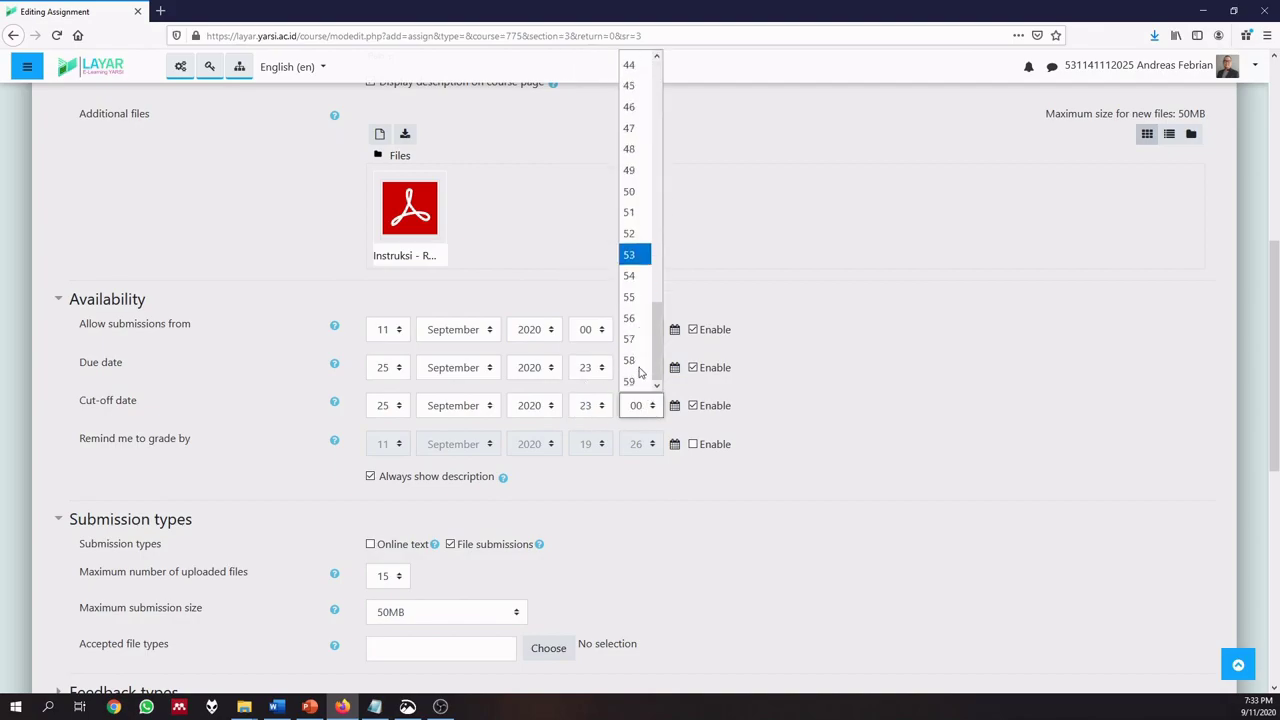
{"action": "left_click", "coordinate": [638, 381]}
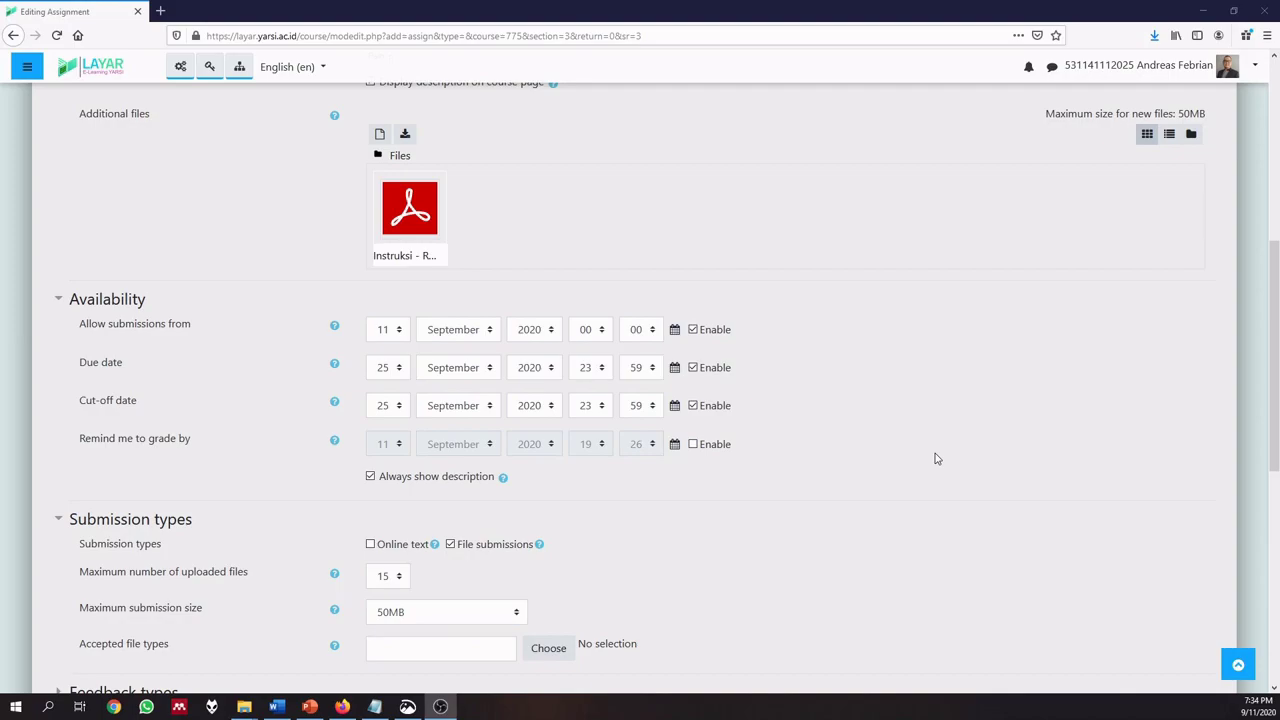
- Limit file submissions to a maximum of 1 uploaded file and a maximum submission size of 10MB
{"action": "scroll", "coordinate": [937, 459], "scroll_direction": "down", "scroll_amount": 4}
{"action": "scroll", "coordinate": [937, 459], "scroll_direction": "down", "scroll_amount": 4}
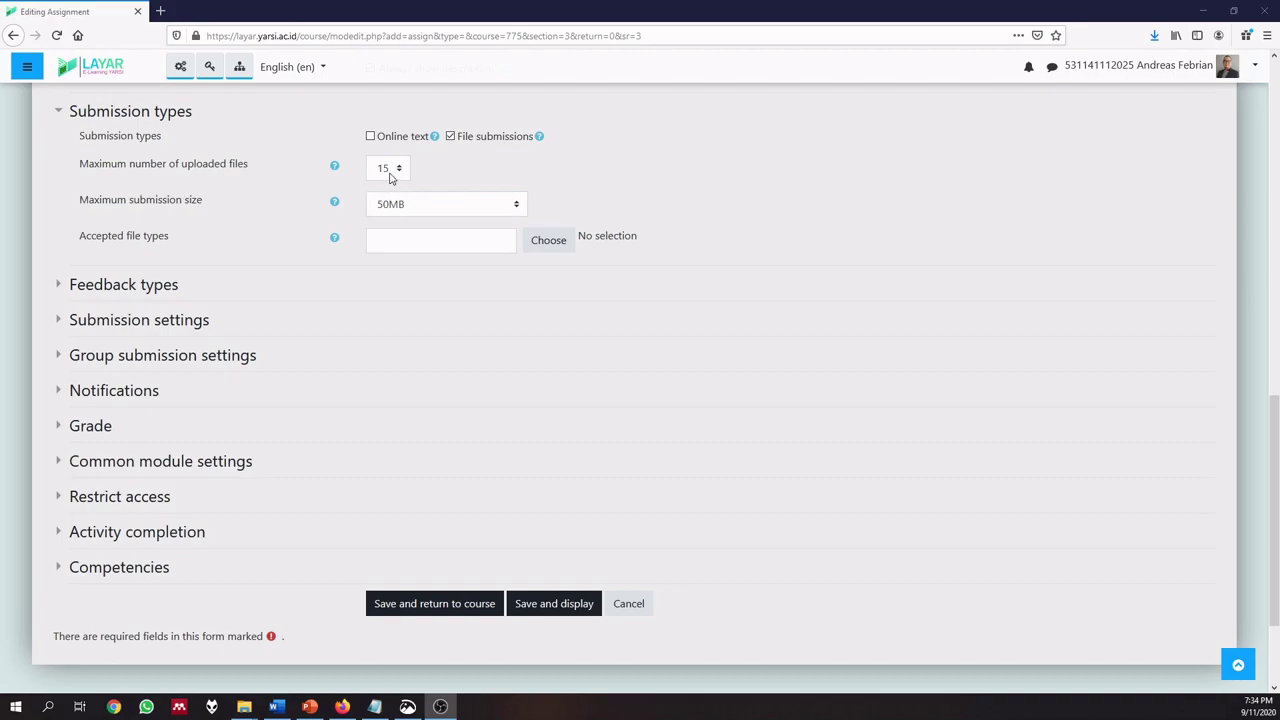
{"action": "left_click", "coordinate": [390, 170]}
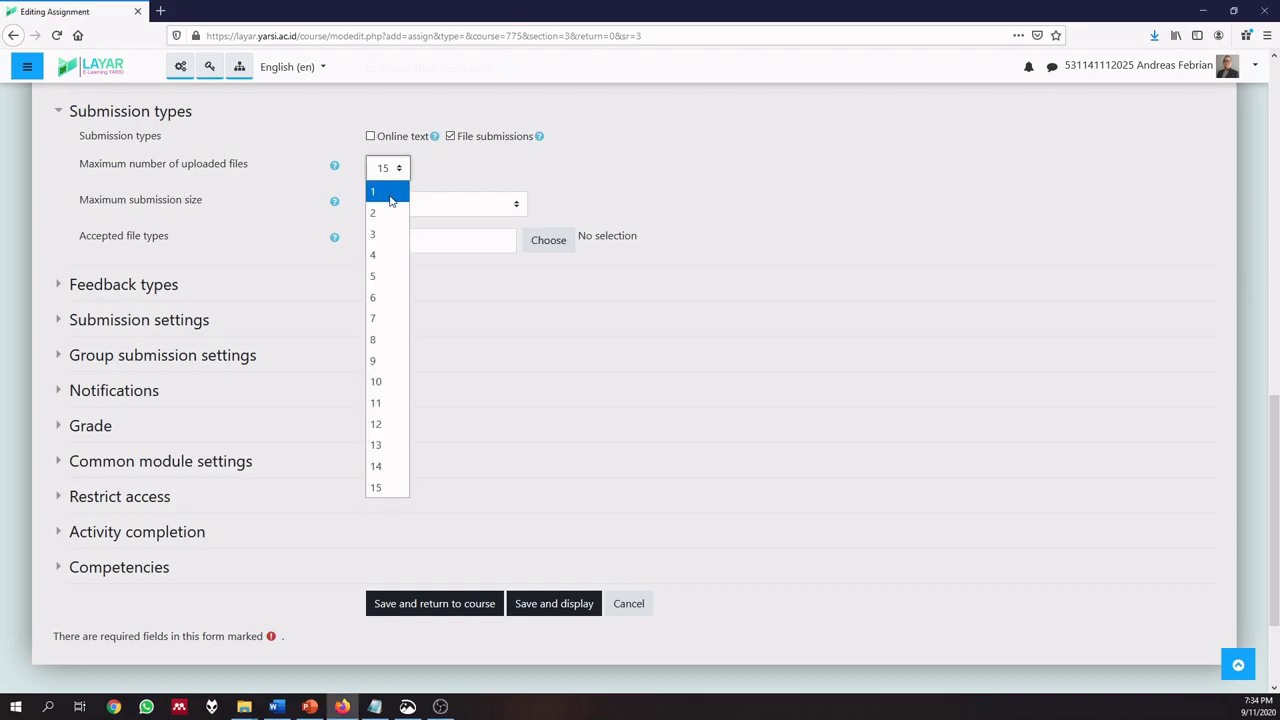
{"action": "key", "text": "Escape"}
{"action": "key", "text": "Home"}
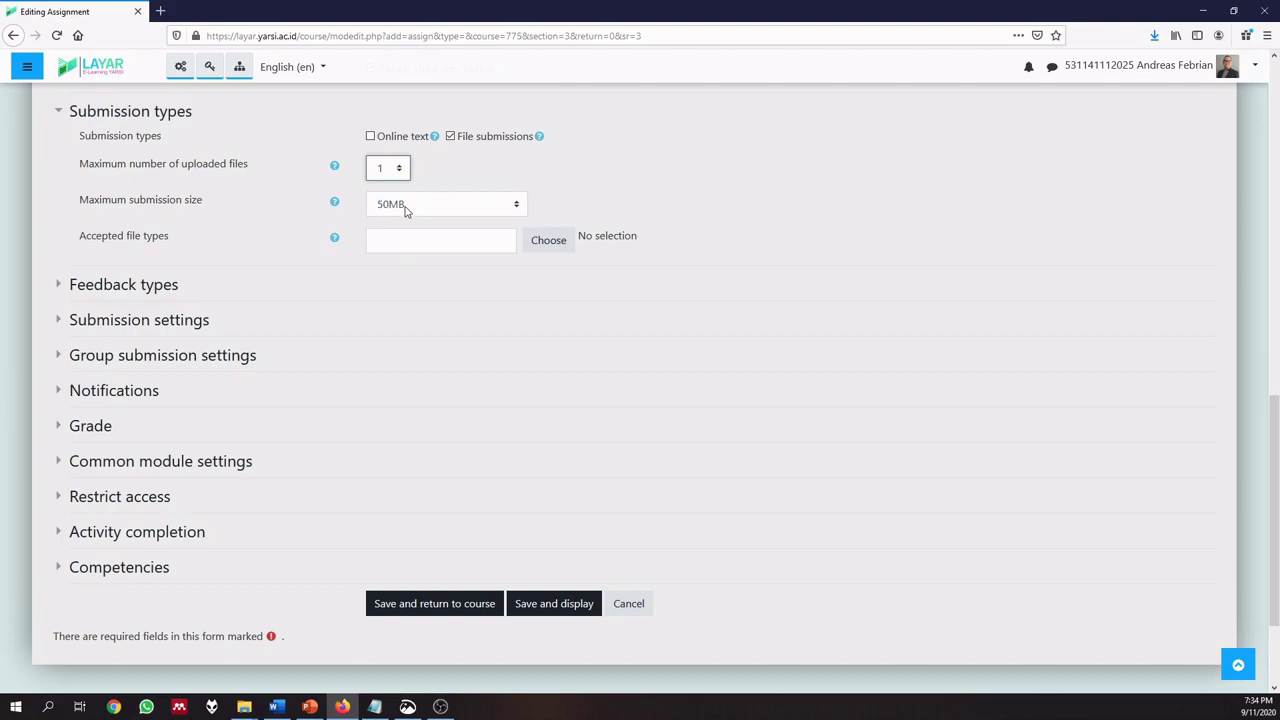
{"action": "left_click", "coordinate": [404, 207]}
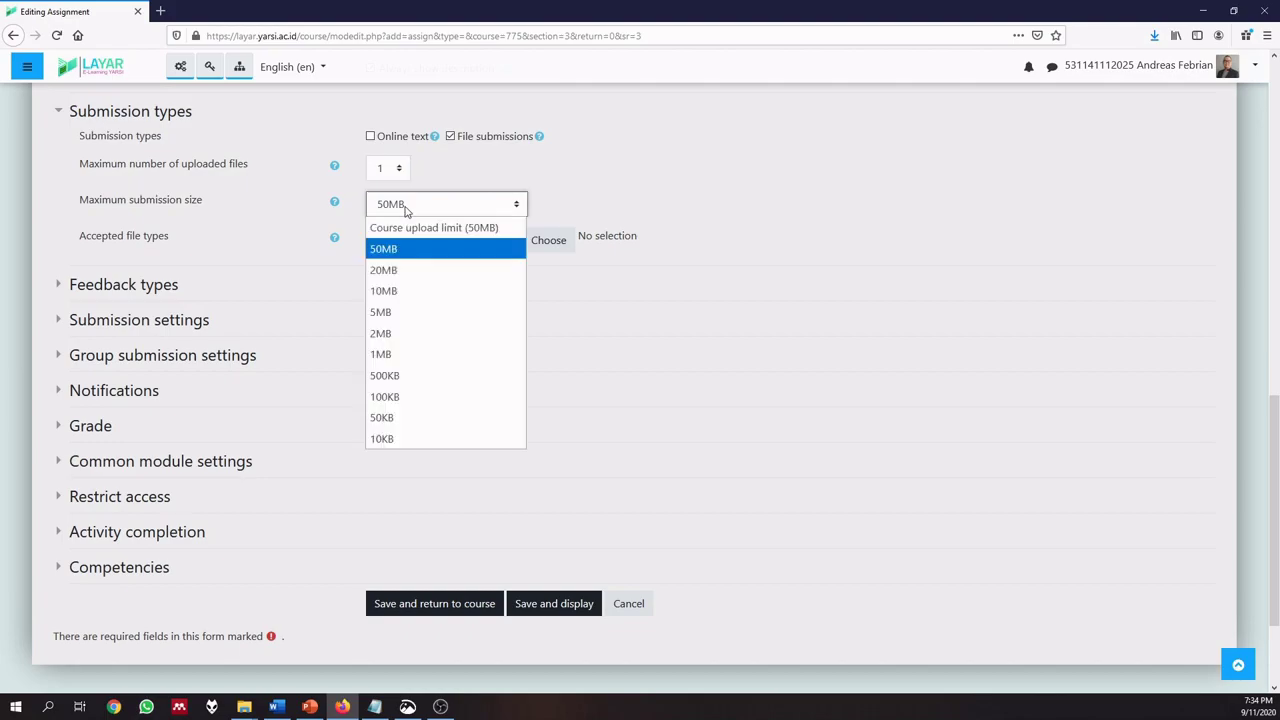
{"action": "left_click", "coordinate": [413, 291]}
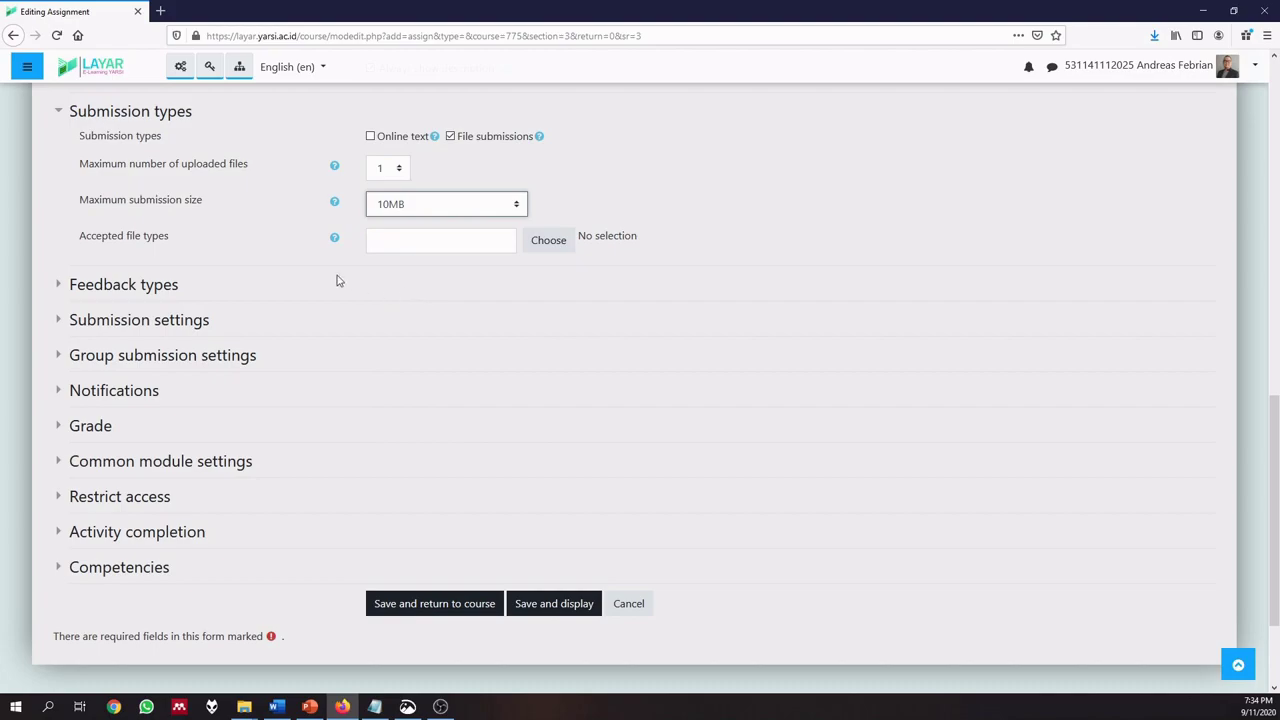
- Restrict the accepted file types for submissions to Document files and save the selection
{"action": "left_click", "coordinate": [547, 245]}
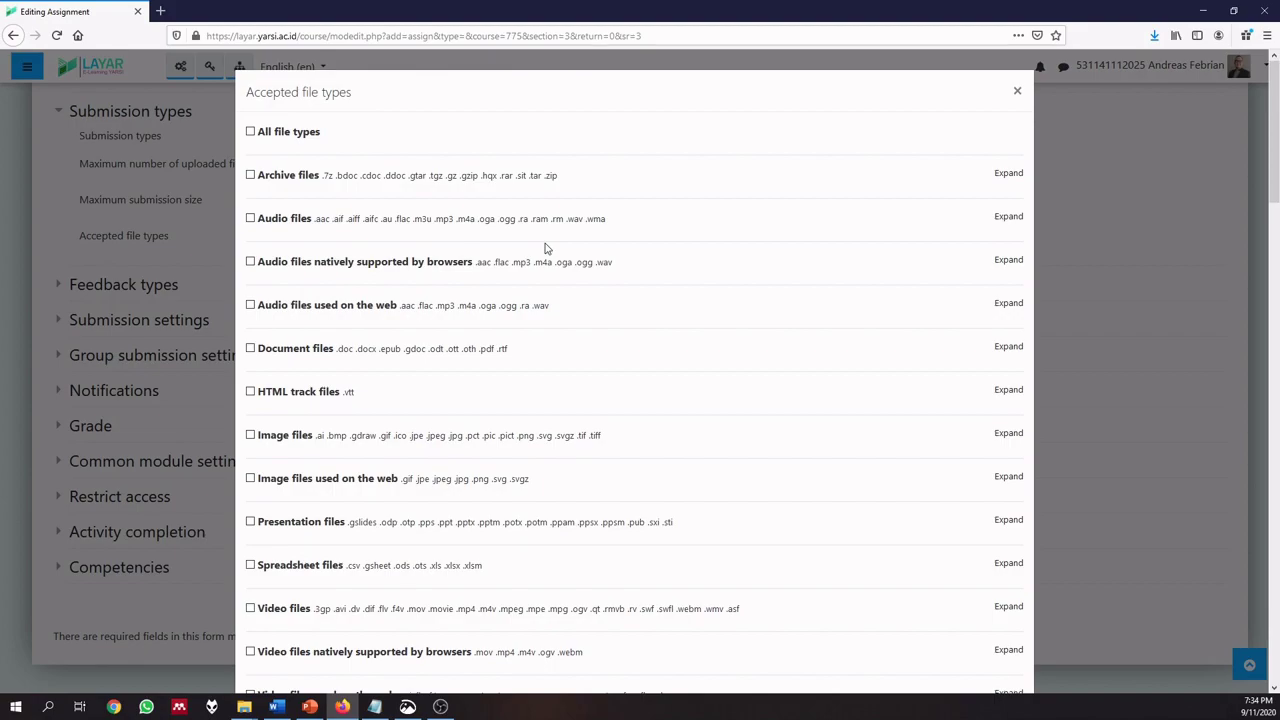
{"action": "left_click", "coordinate": [251, 349]}
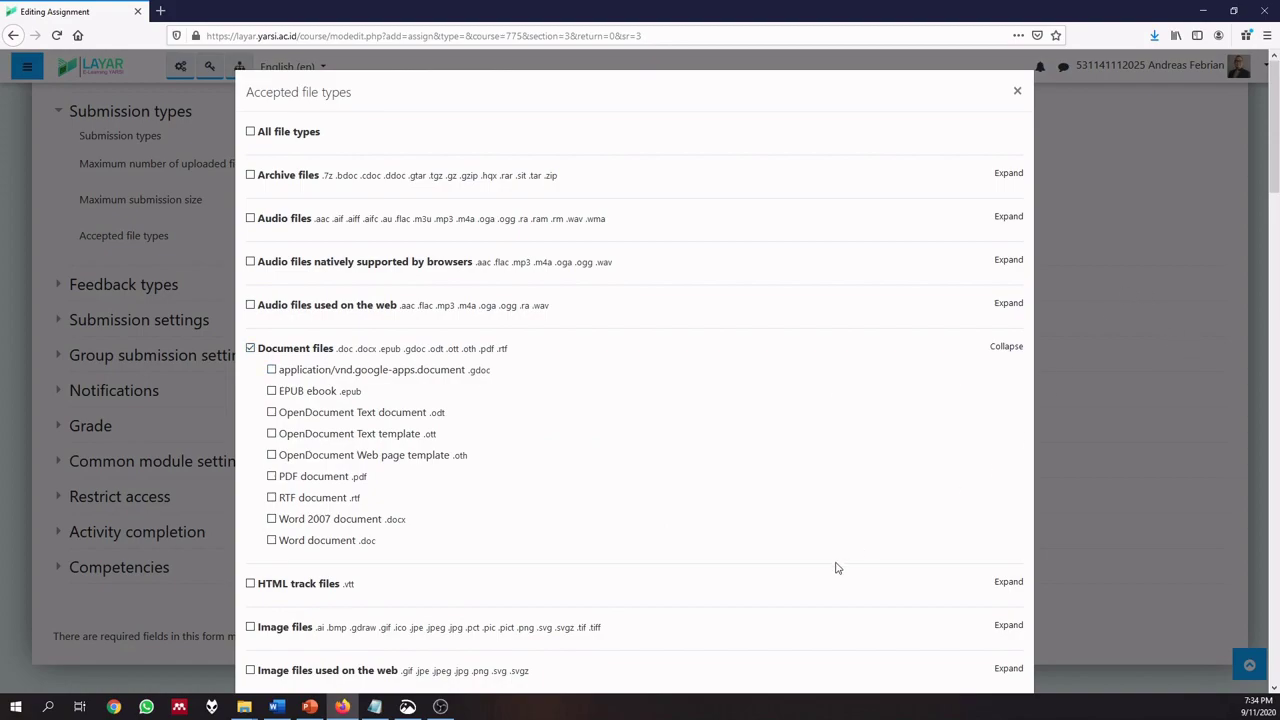
{"action": "scroll", "coordinate": [838, 570], "scroll_direction": "down", "scroll_amount": 20}
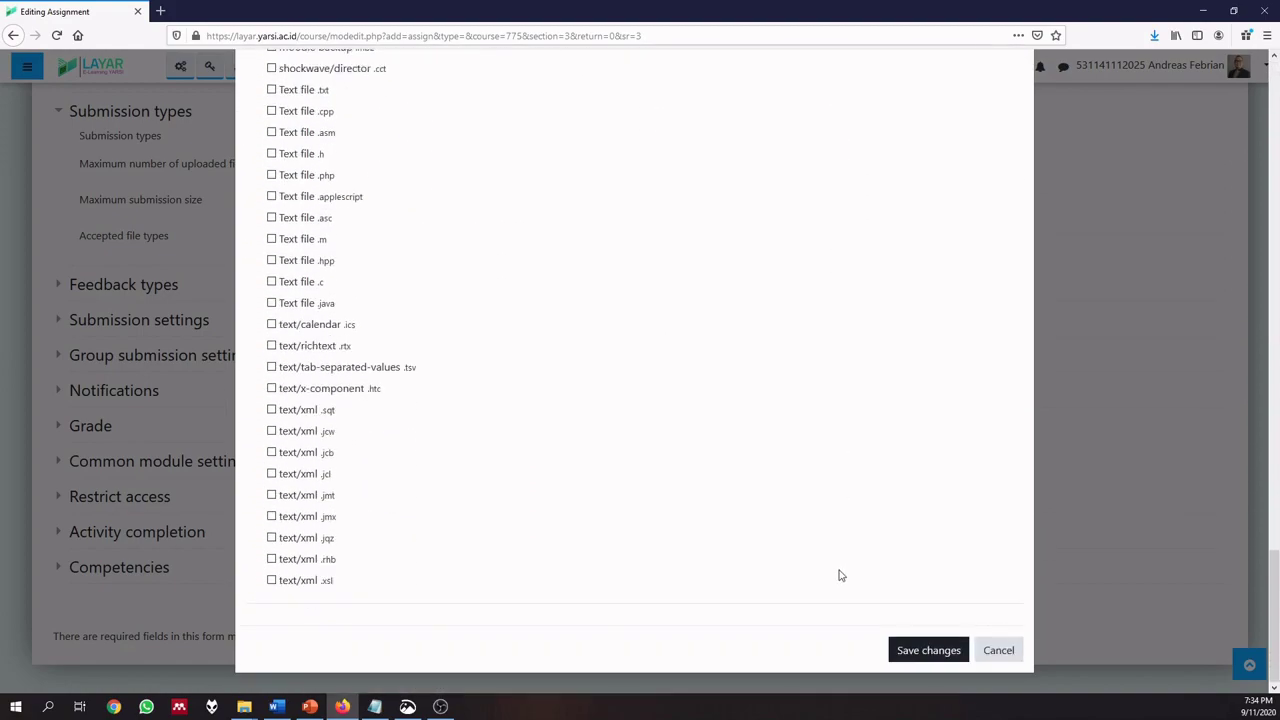
{"action": "left_click", "coordinate": [914, 651]}
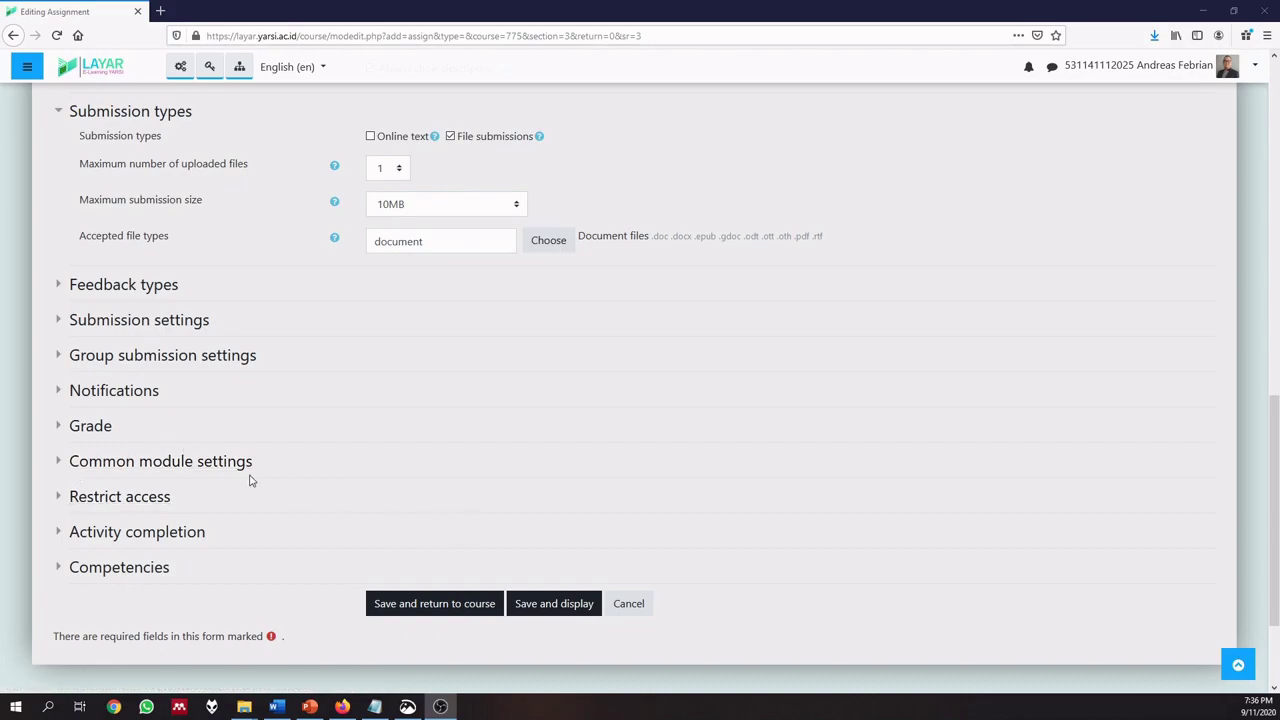
- In the assignment's grade settings, set the grade to pass to 80
{"action": "left_click", "coordinate": [56, 428]}
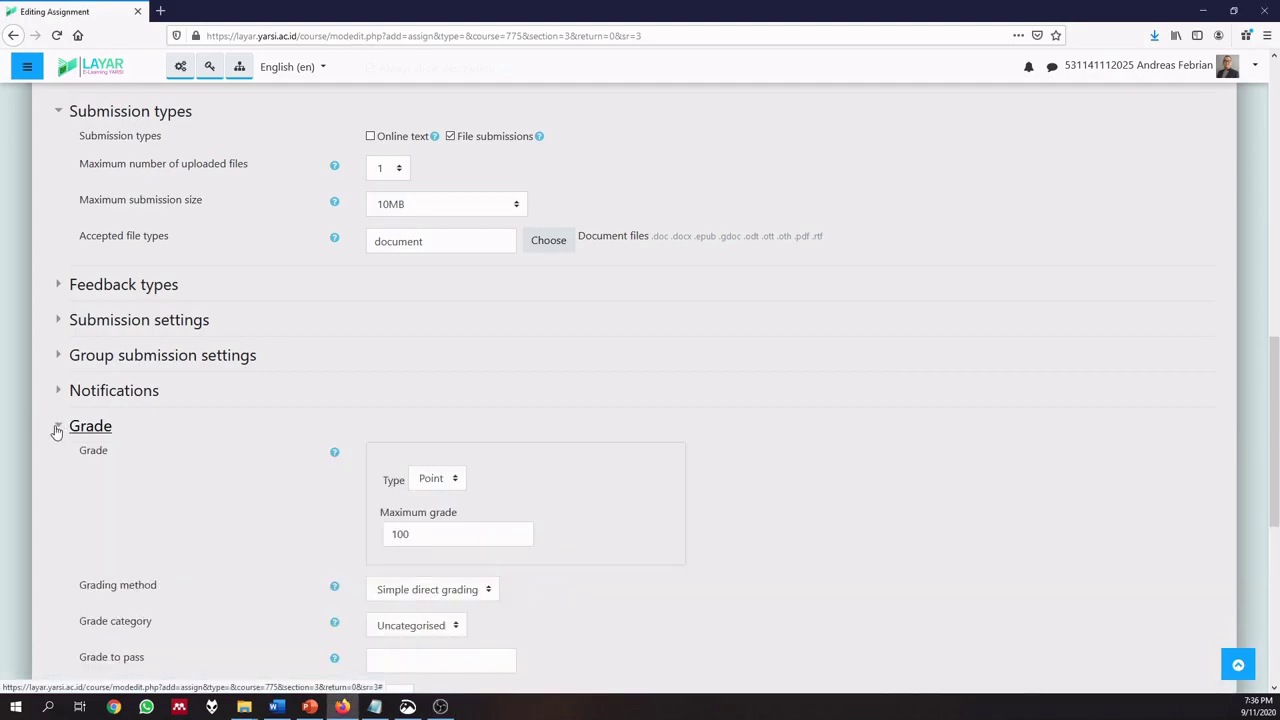
{"action": "scroll", "coordinate": [210, 493], "scroll_direction": "down", "scroll_amount": 1}
{"action": "scroll", "coordinate": [210, 495], "scroll_direction": "down", "scroll_amount": 1}
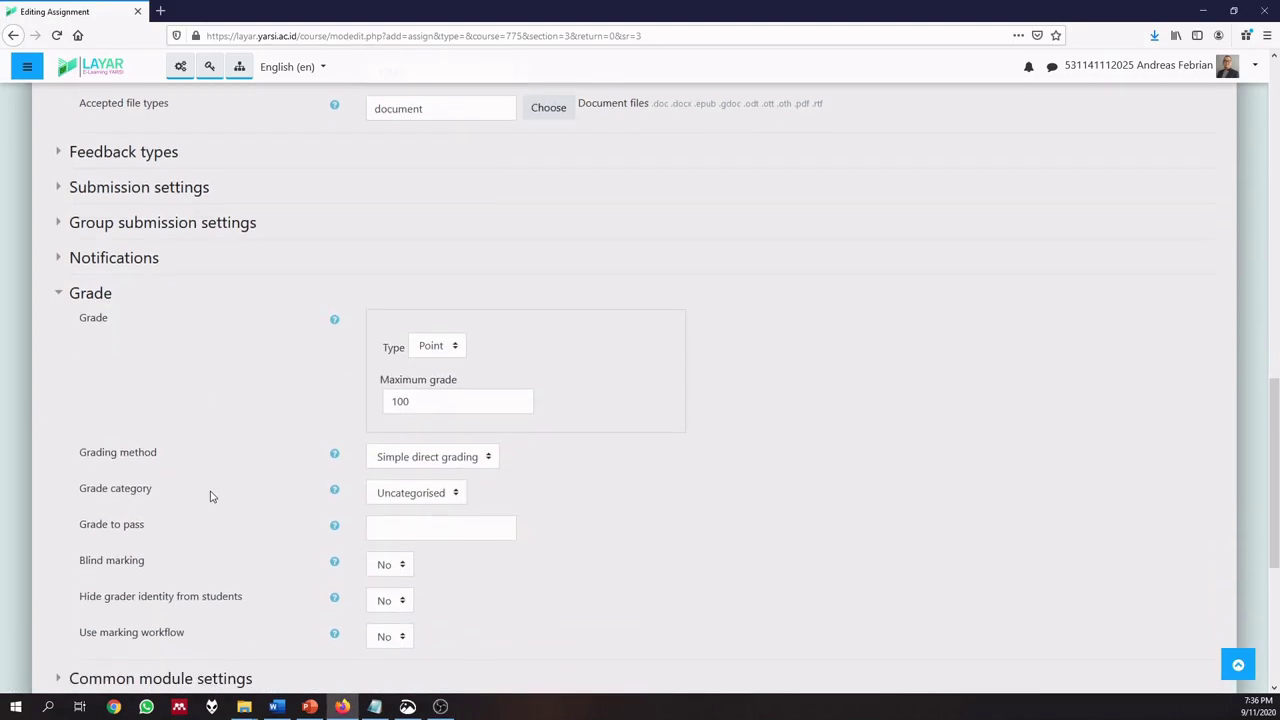
{"action": "scroll", "coordinate": [210, 493], "scroll_direction": "down", "scroll_amount": 1}
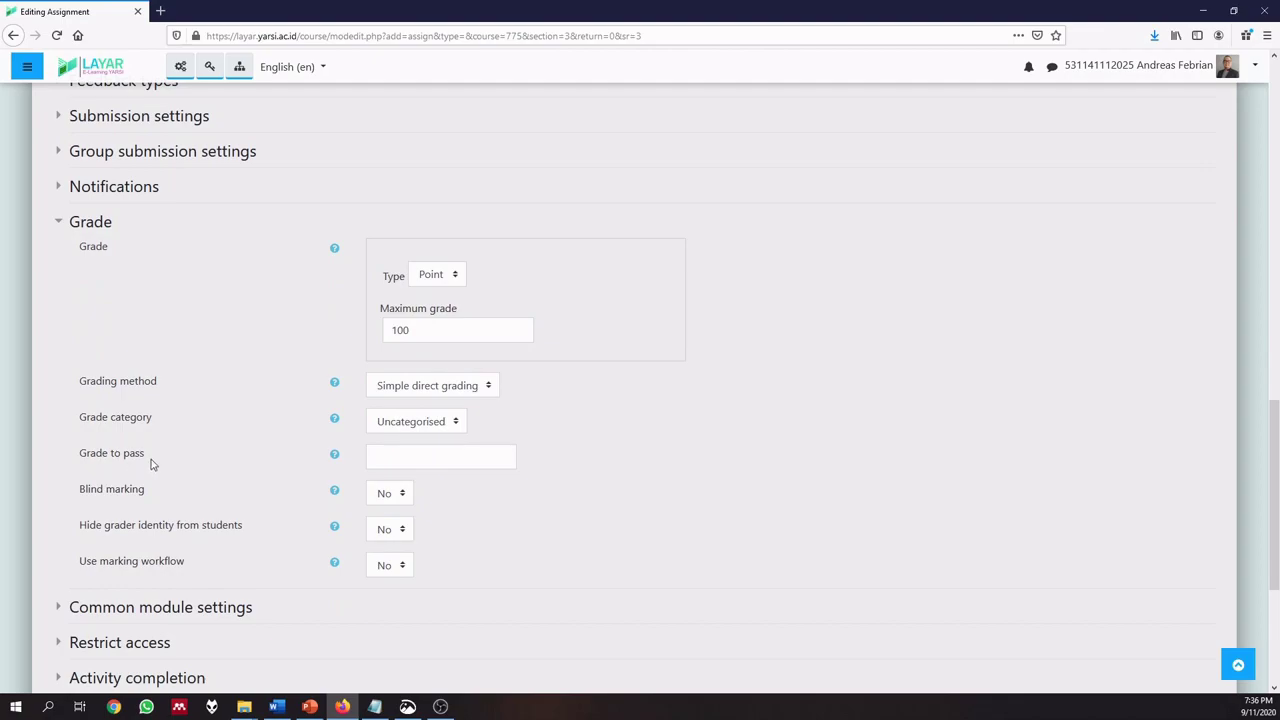
{"action": "left_click", "coordinate": [388, 457]}
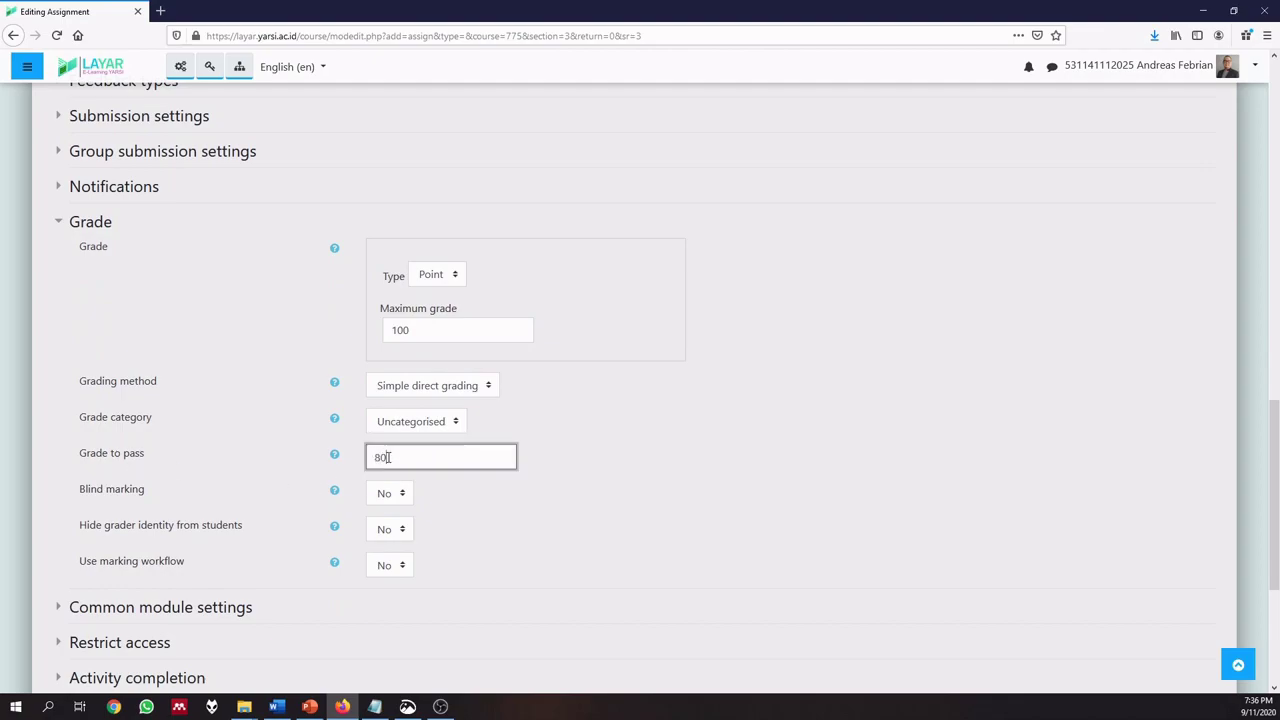
- Set the grade to pass to 80, track completion by conditions with a received grade required, and save the assignment back to the course
{"action": "type", "text": "80"}
{"action": "scroll", "coordinate": [389, 459], "scroll_direction": "down", "scroll_amount": 1}
{"action": "scroll", "coordinate": [389, 461], "scroll_direction": "down", "scroll_amount": 1}
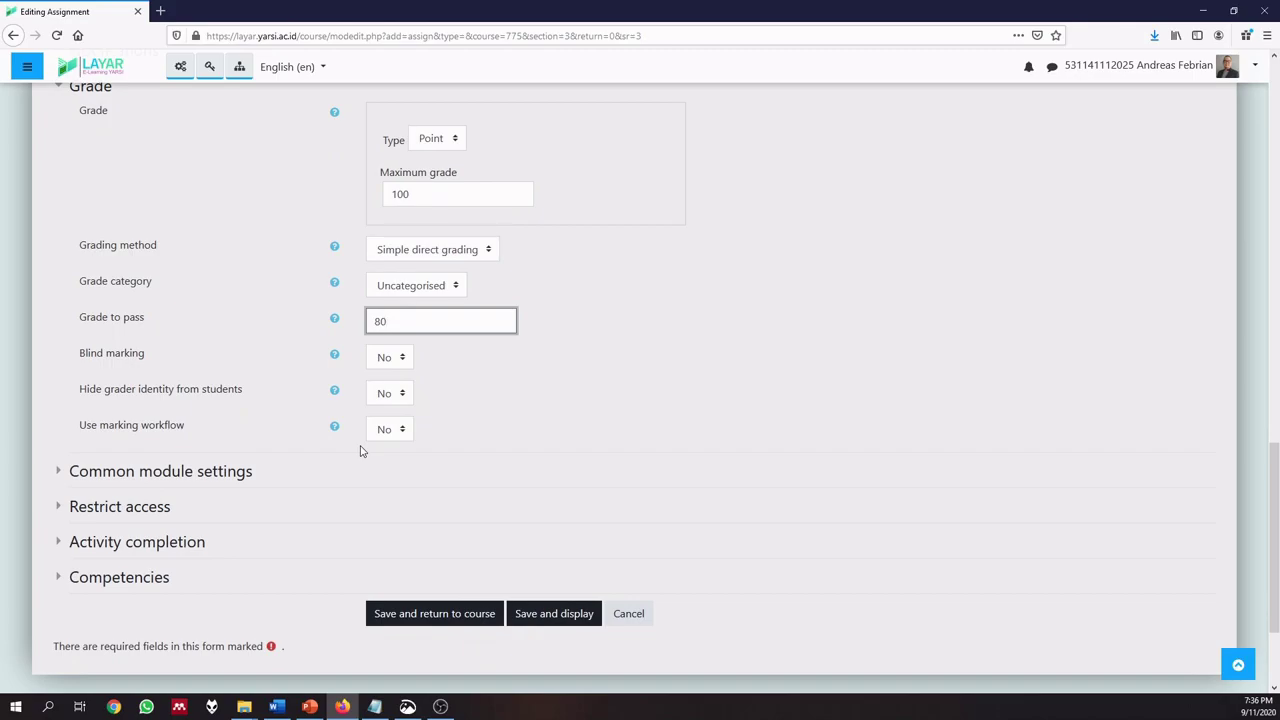
{"action": "scroll", "coordinate": [363, 445], "scroll_direction": "down", "scroll_amount": 3}
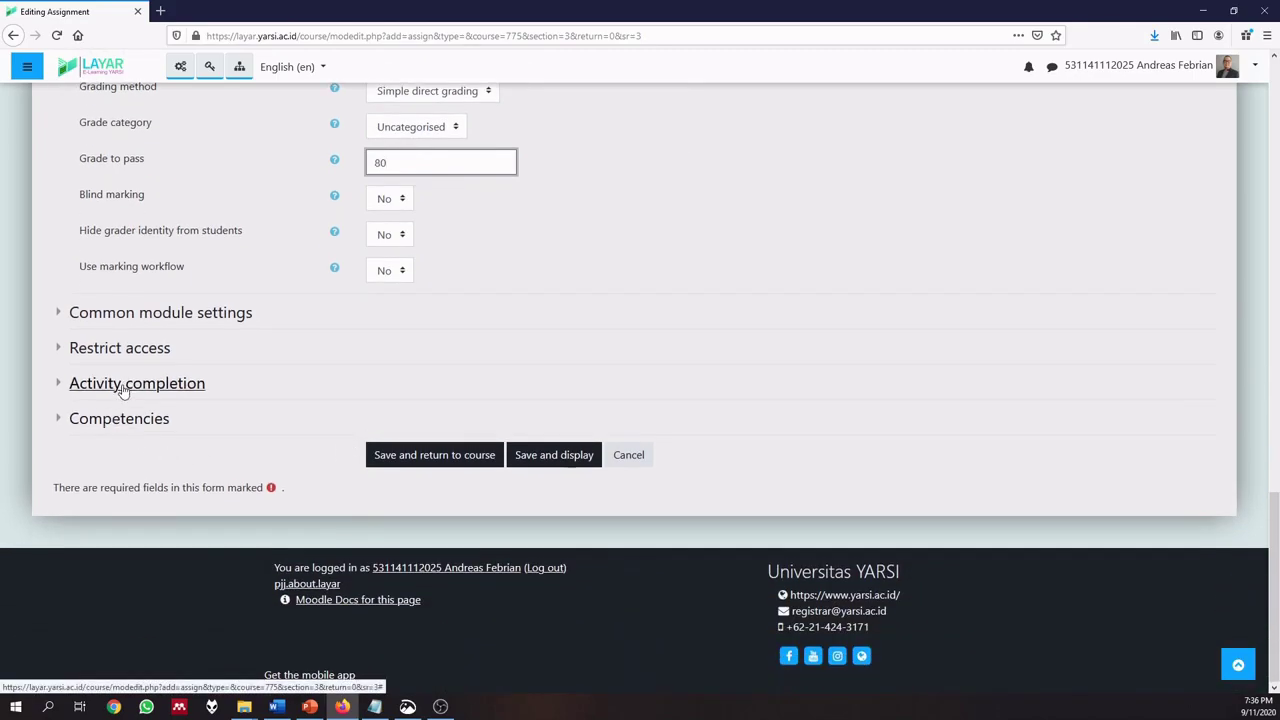
{"action": "left_click", "coordinate": [118, 384]}
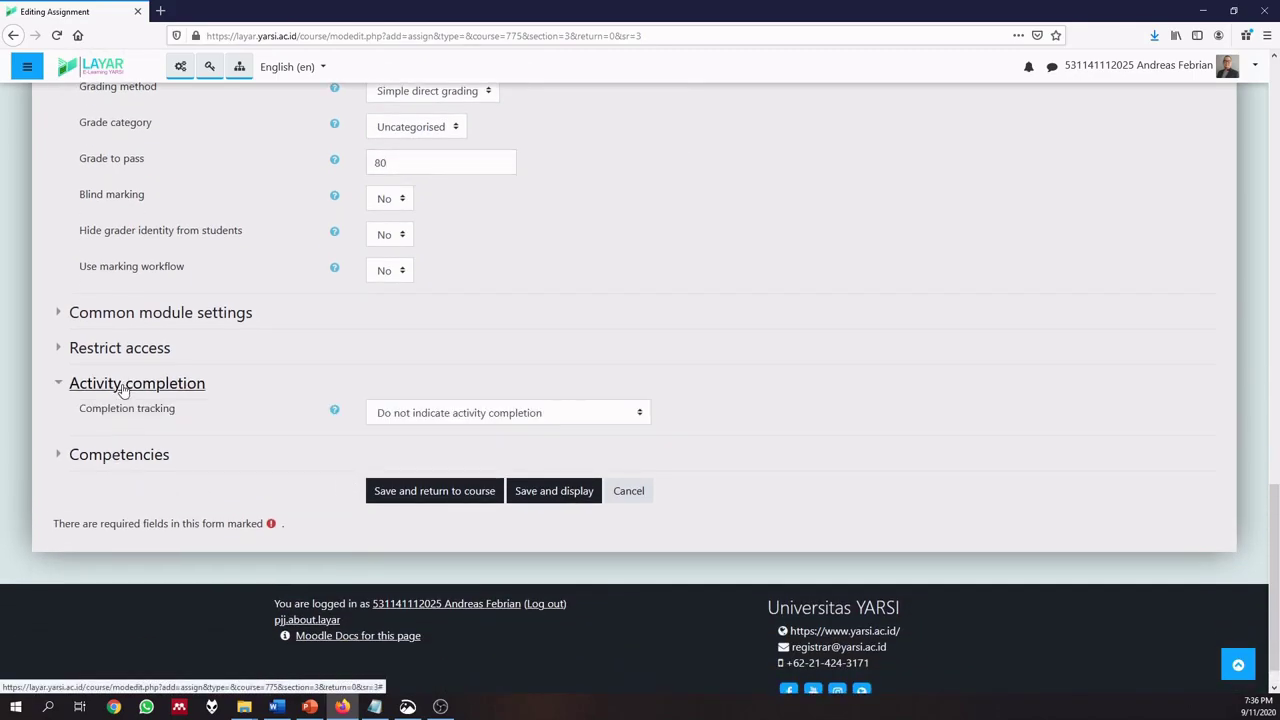
{"action": "left_click", "coordinate": [442, 418]}
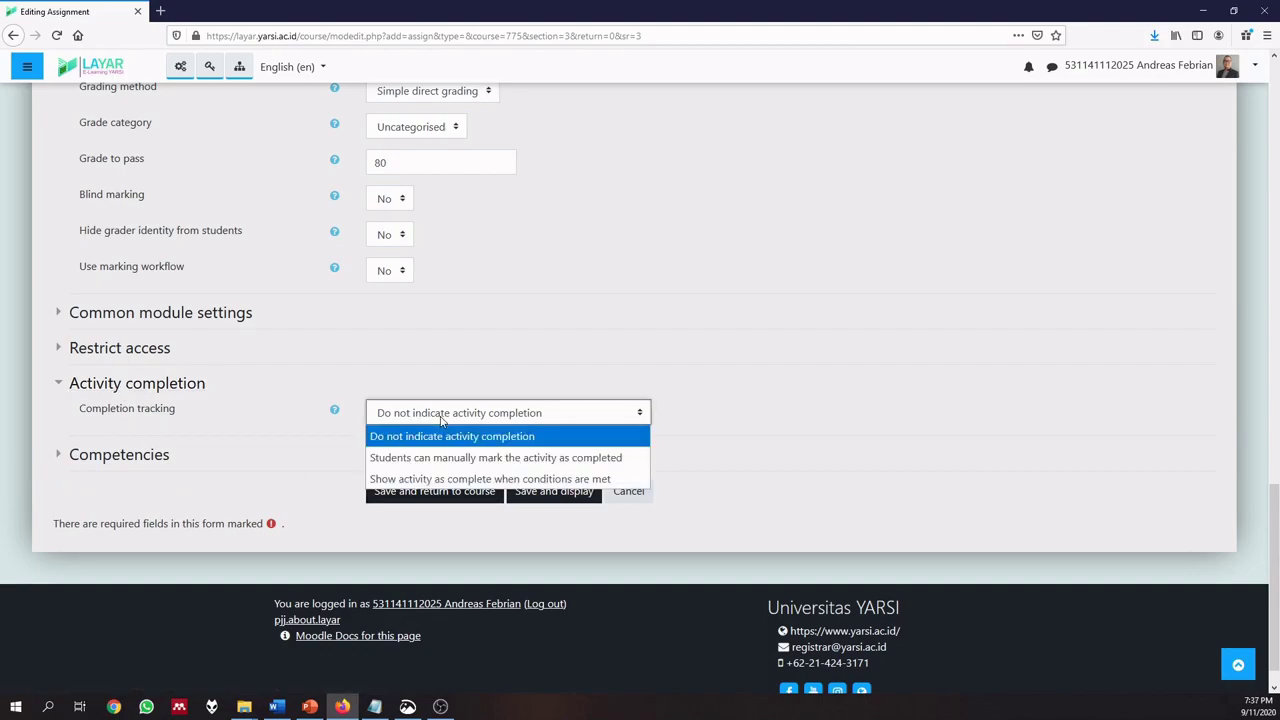
{"action": "left_click", "coordinate": [435, 480]}
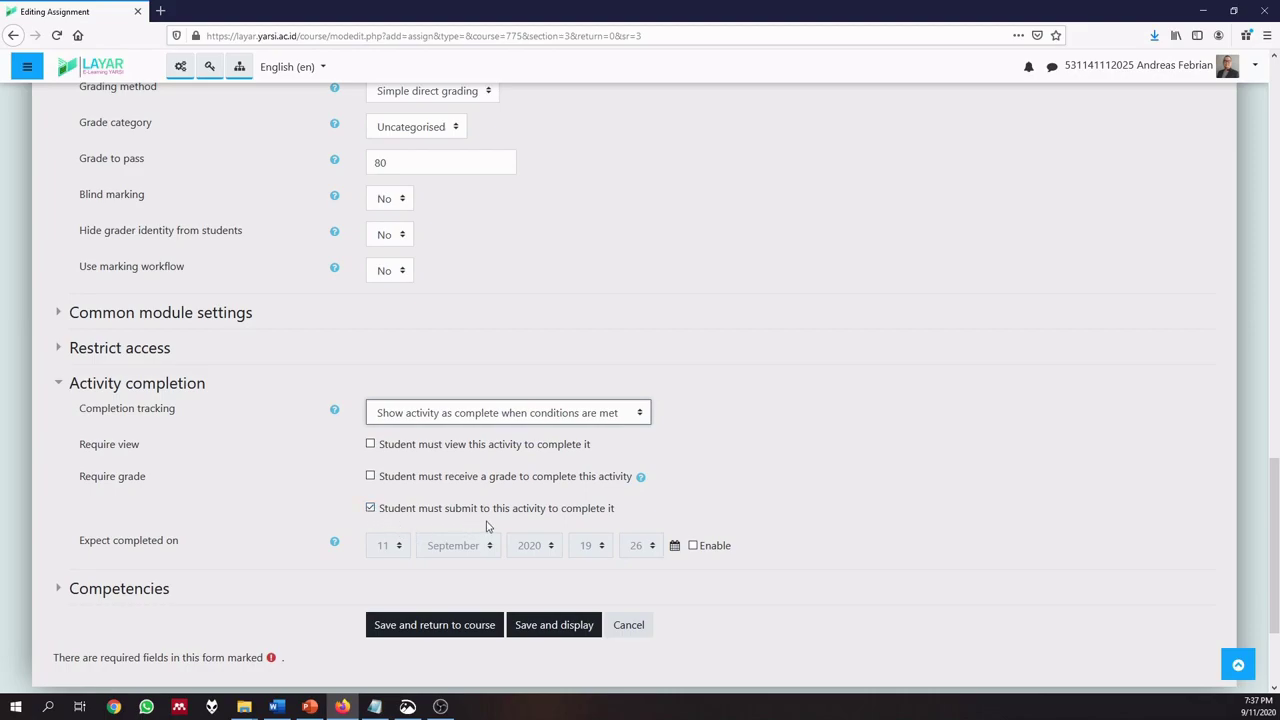
{"action": "left_click", "coordinate": [370, 477]}
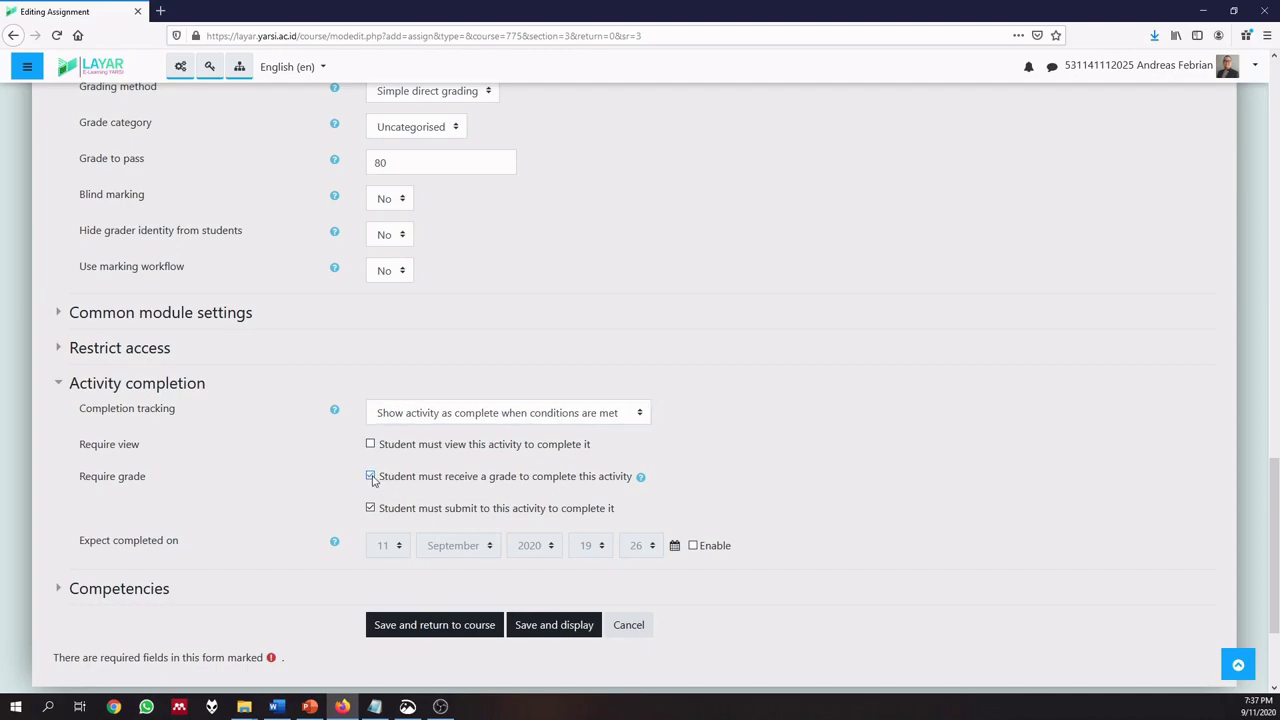
{"action": "left_click", "coordinate": [407, 633]}
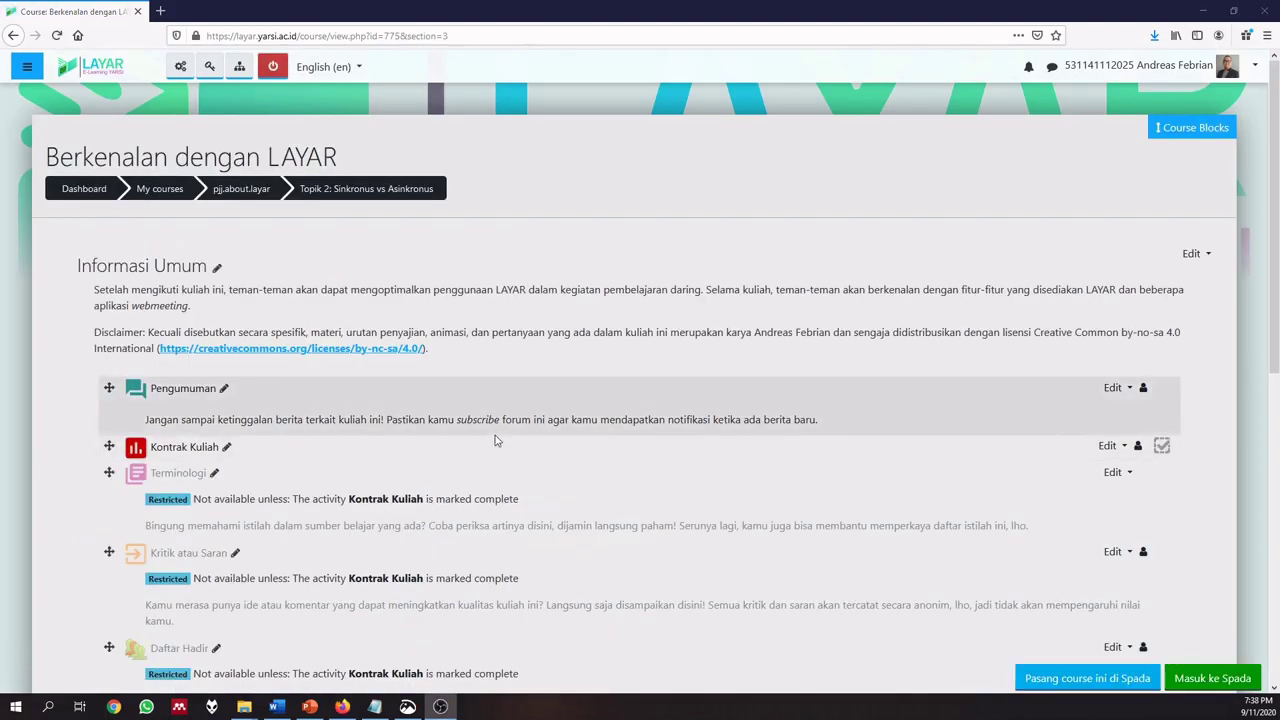
- Rename the assignment in Topik 2 as "Review Makalah Pembelajaran Jarak Jauh (Presensi)"
{"action": "scroll", "coordinate": [495, 440], "scroll_direction": "down", "scroll_amount": 10}
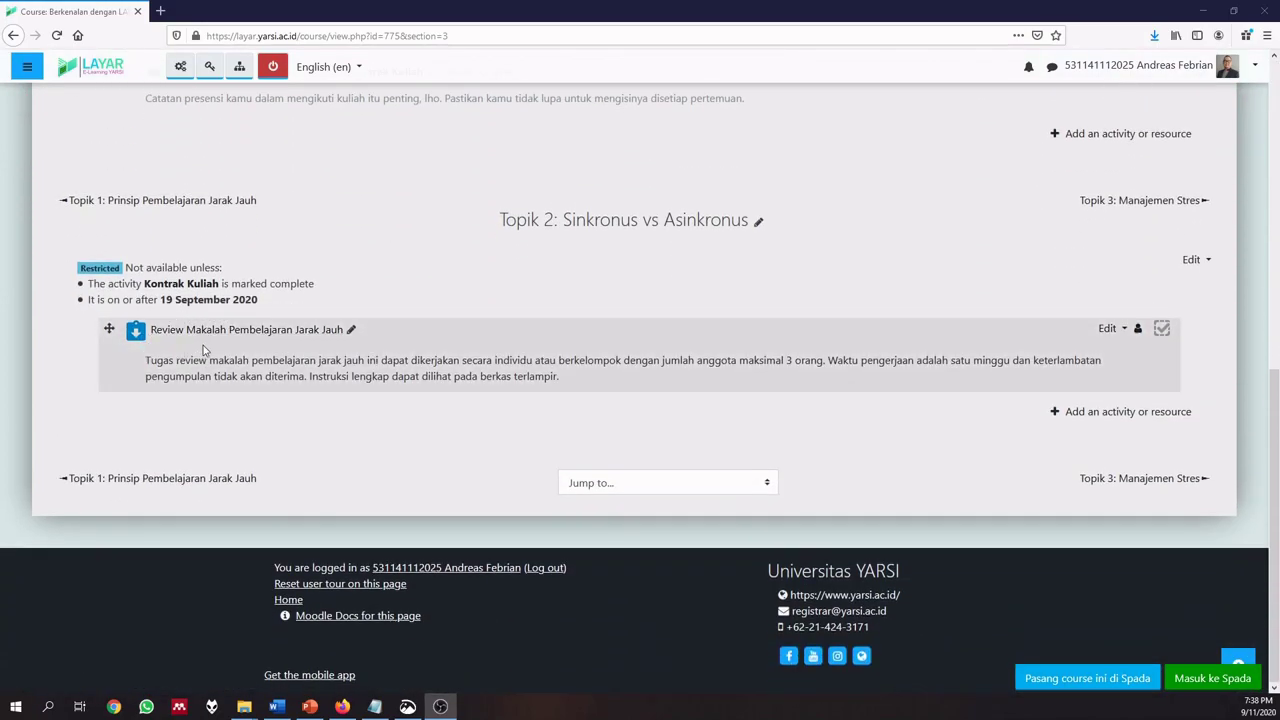
{"action": "left_click", "coordinate": [350, 330]}
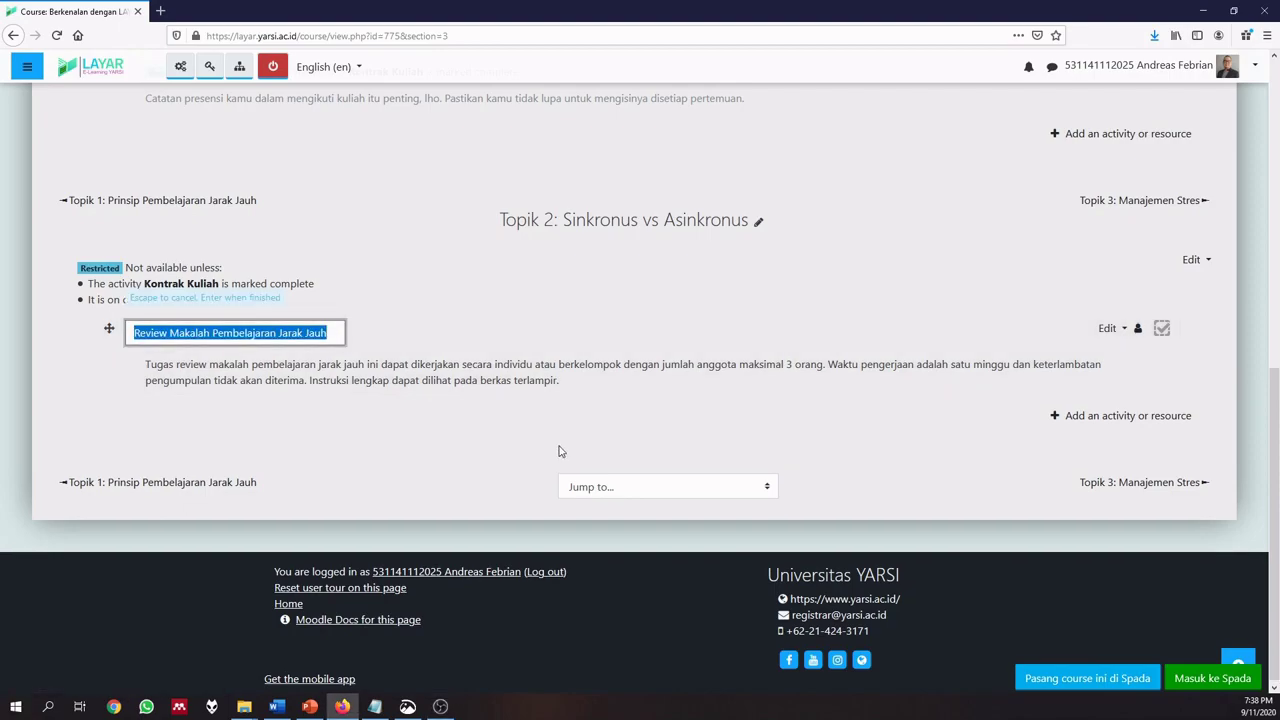
{"action": "key", "text": "End"}
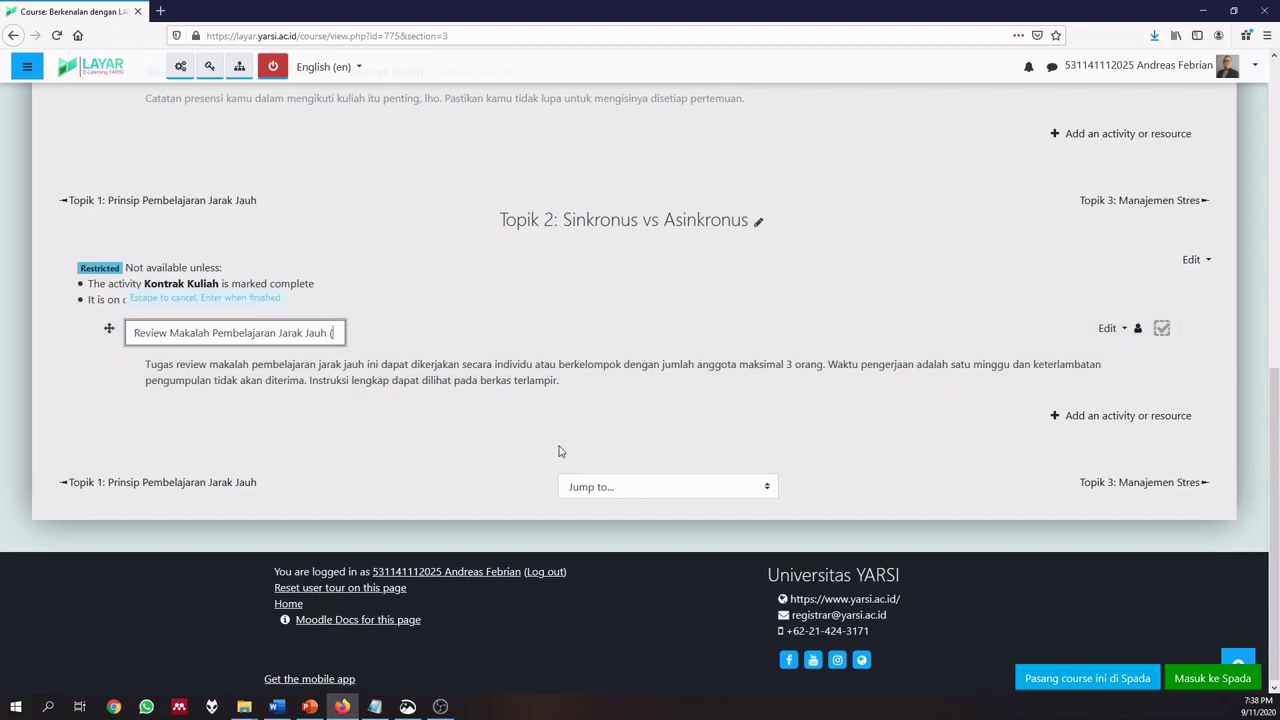
{"action": "type", "text": "Presensi)"}
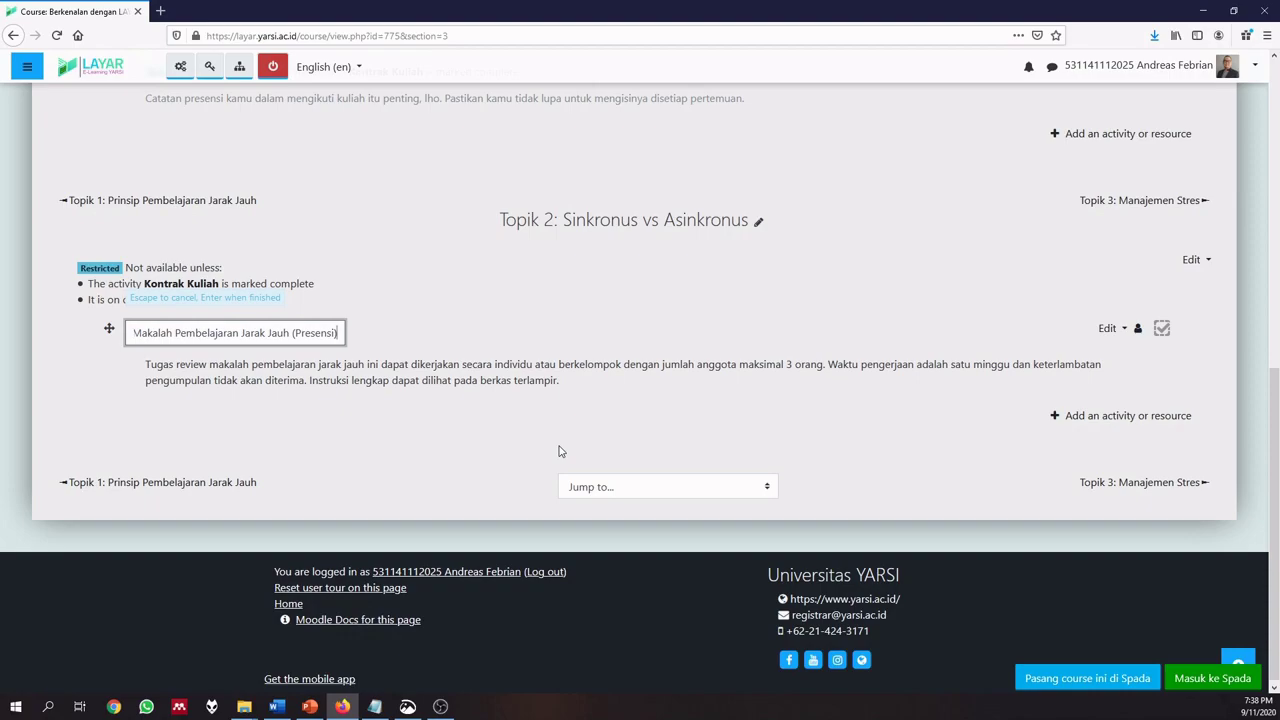
{"action": "key", "text": "Return"}
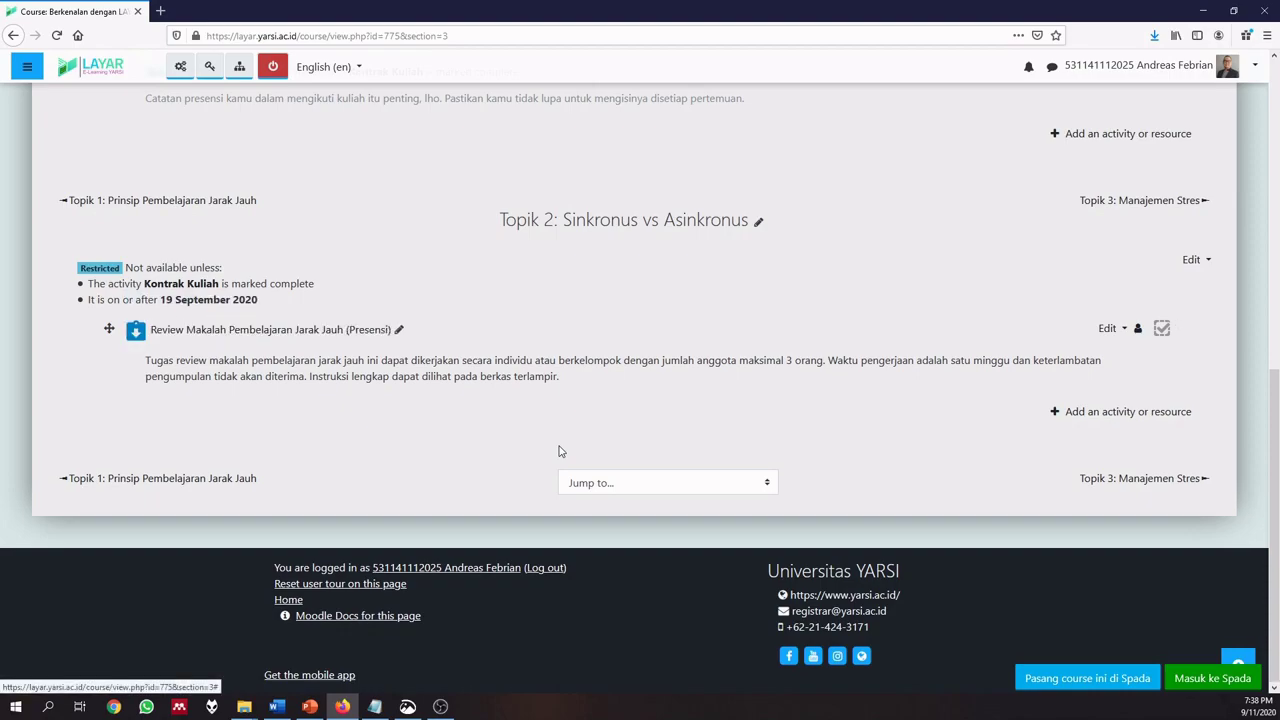
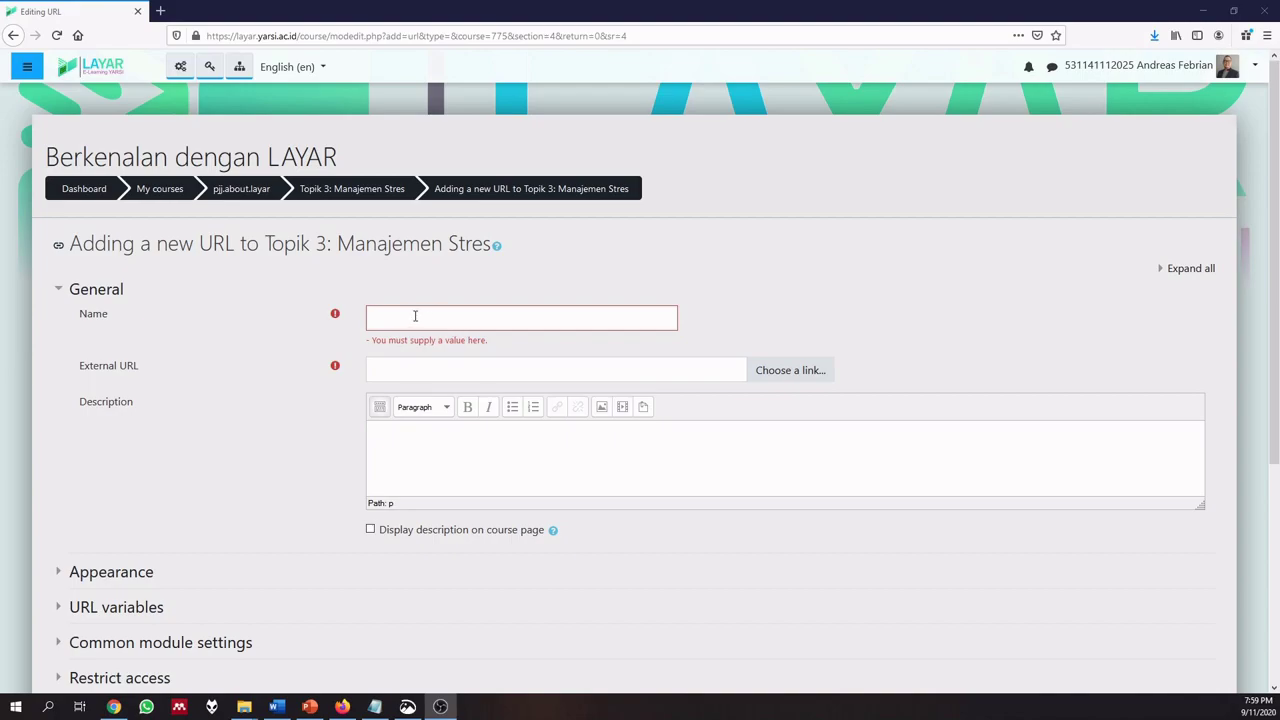
- Name the new URL resource "Diskusi Tentang Manajemen Stres" and paste the copied meeting link as its external URL
{"action": "left_click", "coordinate": [415, 316]}
{"action": "type", "text": "Diskusi Tentang Manajemen Stres"}
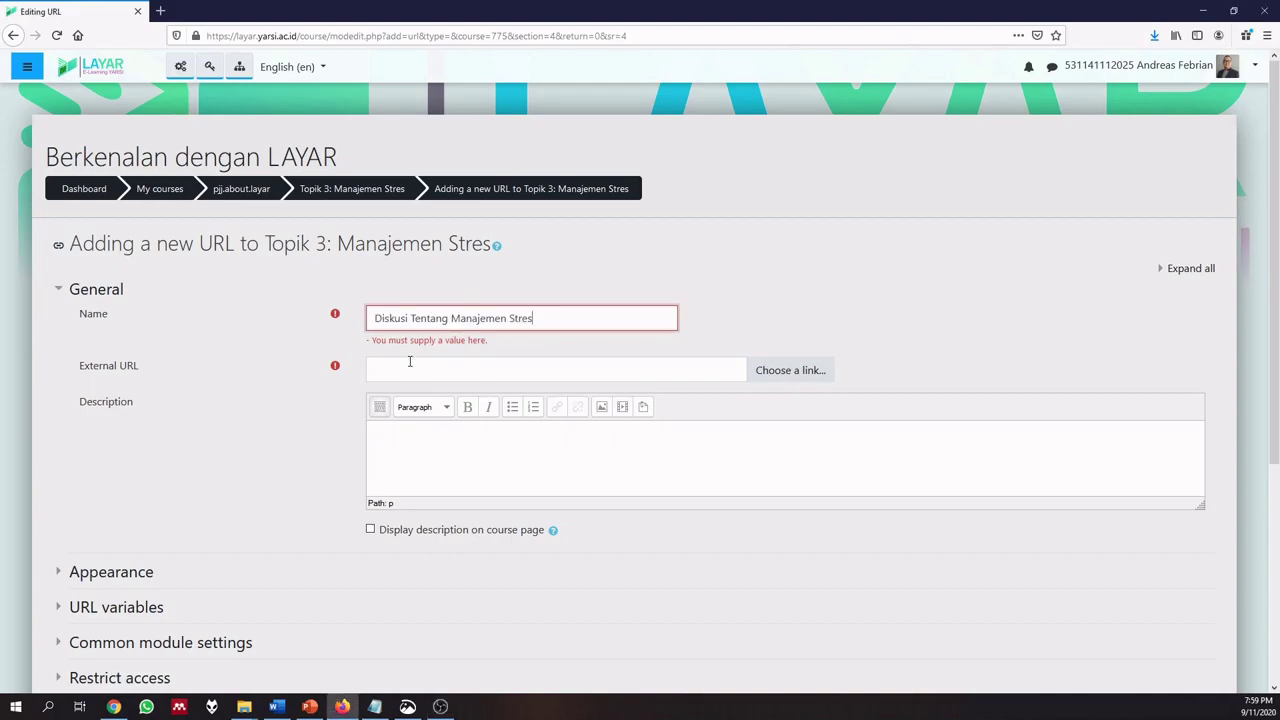
{"action": "left_click", "coordinate": [130, 379]}
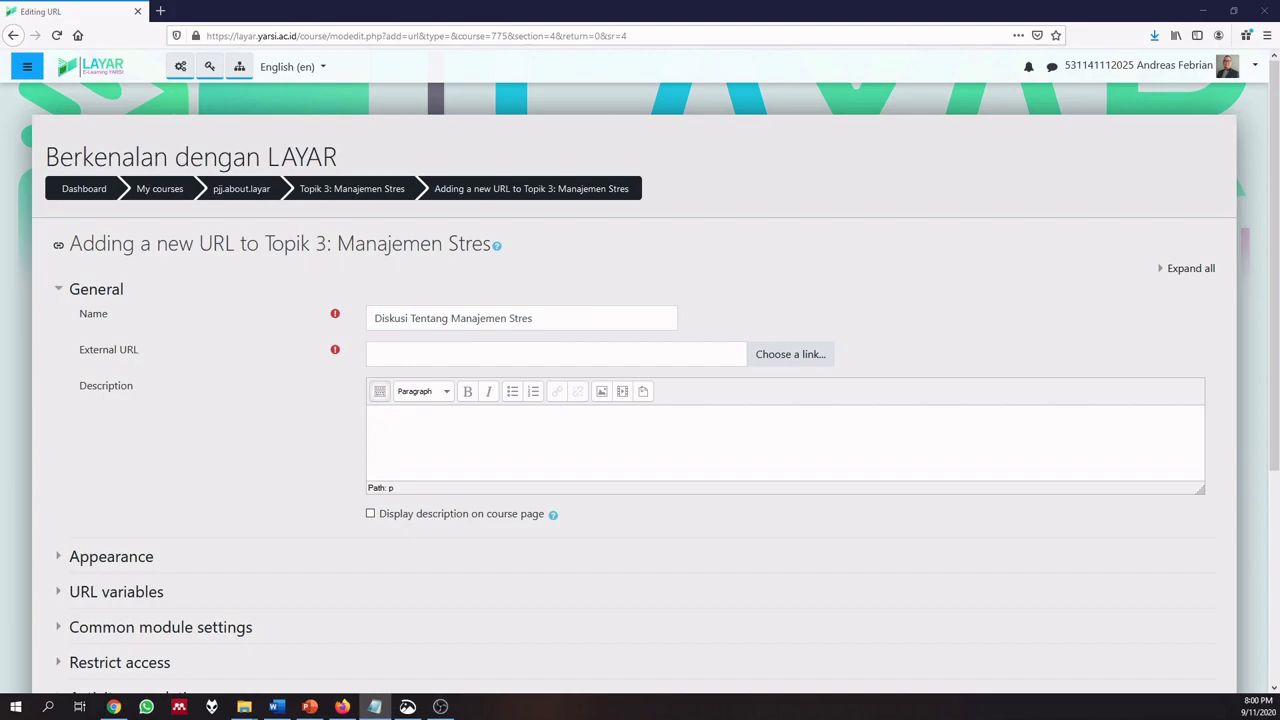
{"action": "left_click", "coordinate": [471, 357]}
{"action": "key", "text": "ctrl+v"}
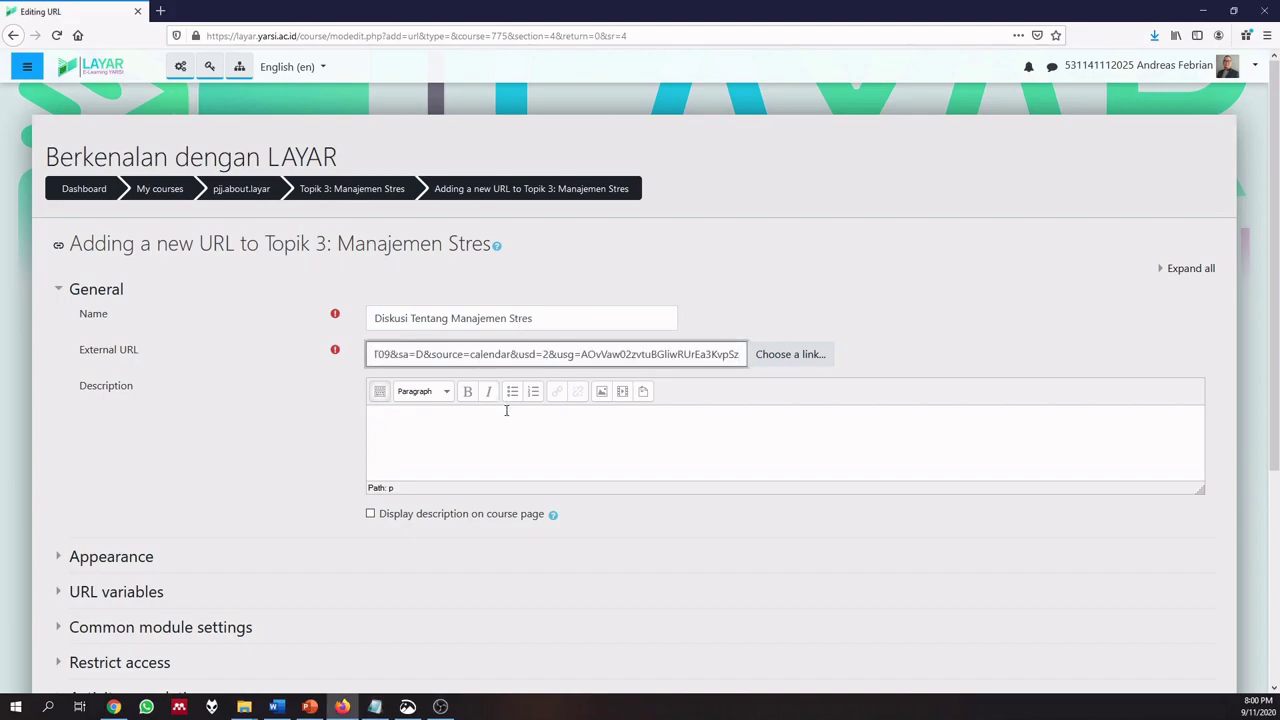
- Enter the URL's description: "Kalian akan diajak berdiskusi tentang manajemen dalam beberapa kelompok kecil melalui Zoom. Setelah selesai diskusi, setiap kelompok akan diminta mempresentasikan hasil diskusinya."
{"action": "left_click", "coordinate": [433, 446]}
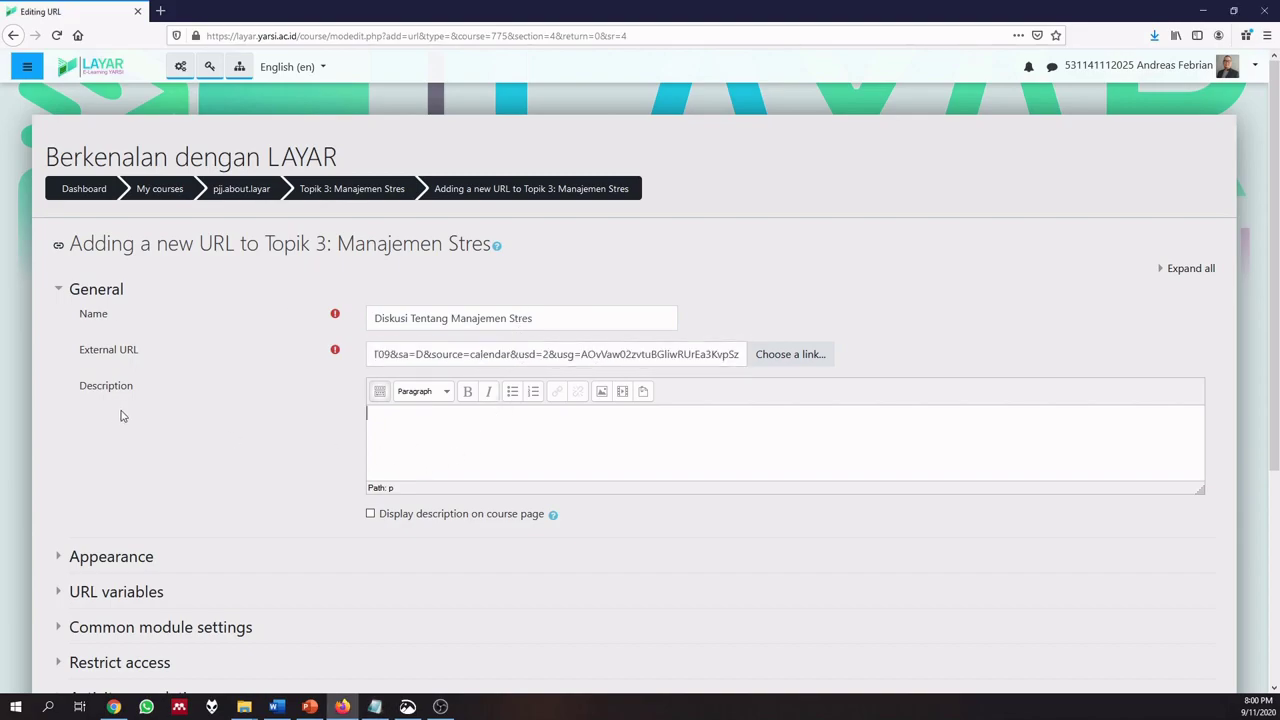
{"action": "key", "text": "alt+Tab"}
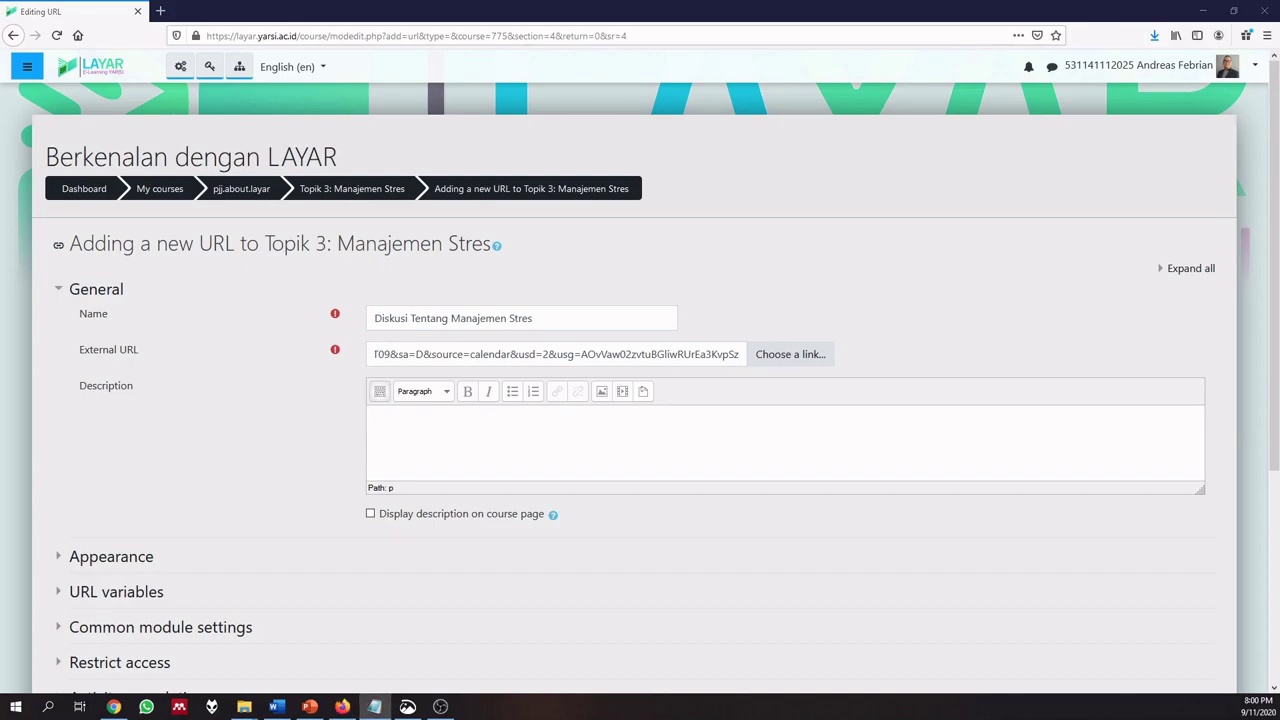
{"action": "left_click", "coordinate": [430, 421]}
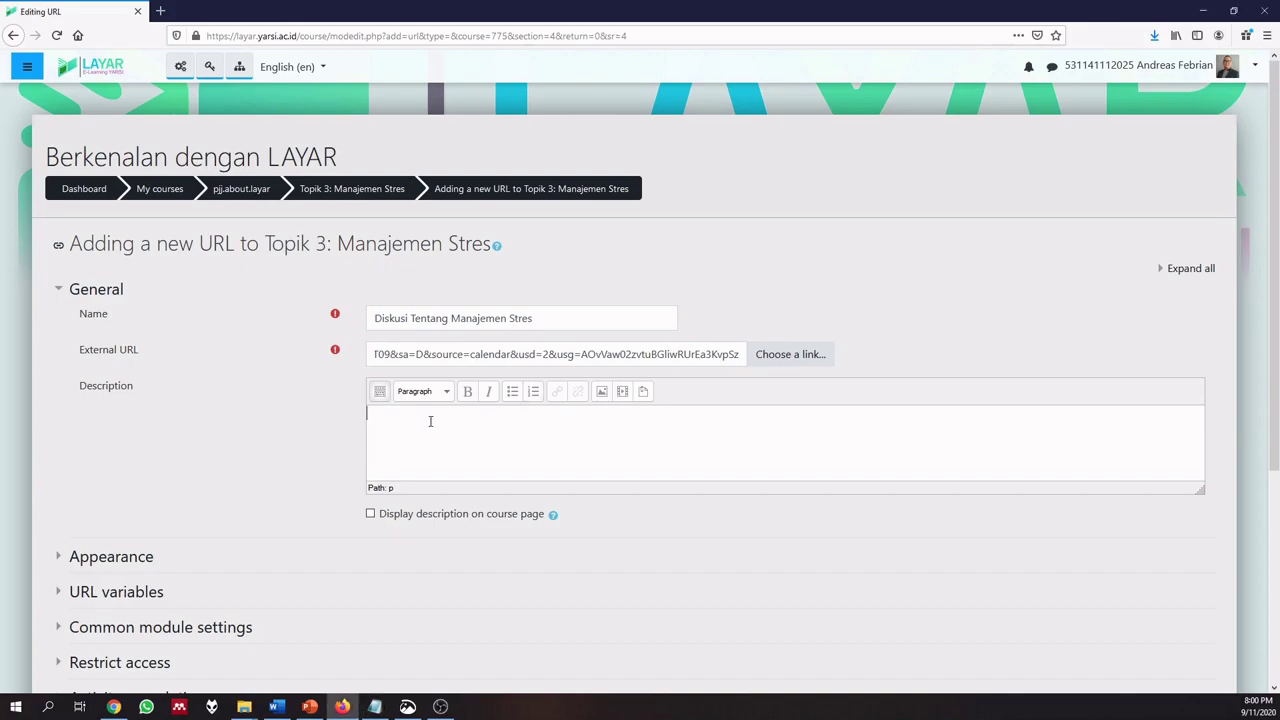
{"action": "type", "text": "Kalian akan diajak berdiskusi tentang manajemen dalam beberapa kelompok kecil melalui Zoom. Setelah selesai diskusi, setiap kelompok akan diminta mempresentasikan hasil diskusinya."}
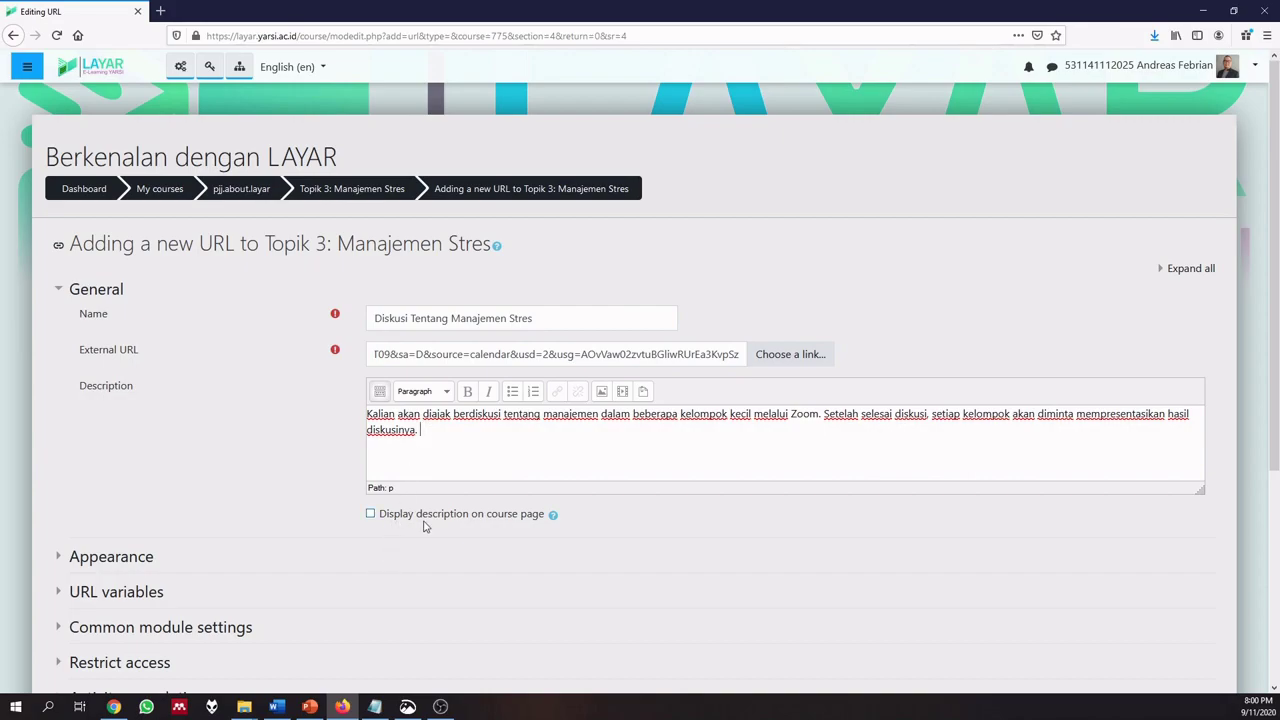
- Enable displaying the description on the course page and save the URL resource, returning to Topik 3 in the course
{"action": "left_click", "coordinate": [369, 516]}
{"action": "scroll", "coordinate": [266, 466], "scroll_direction": "down", "scroll_amount": 5}
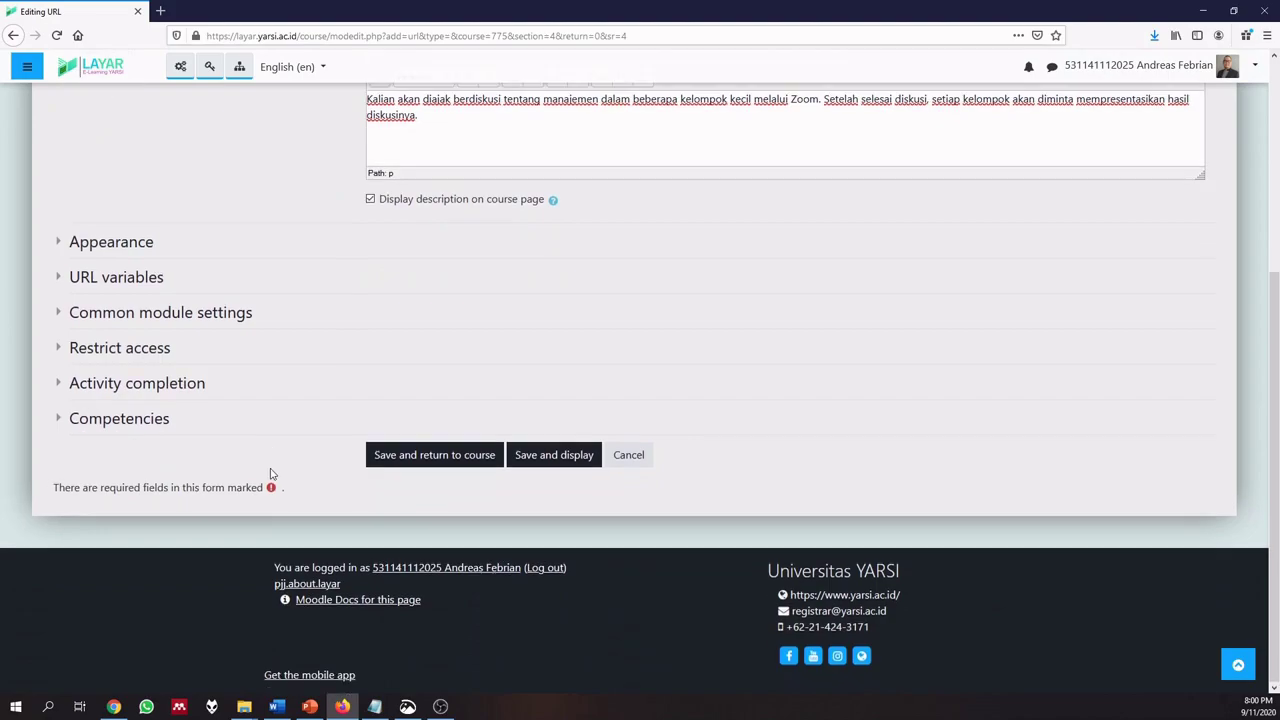
{"action": "left_click", "coordinate": [448, 459]}
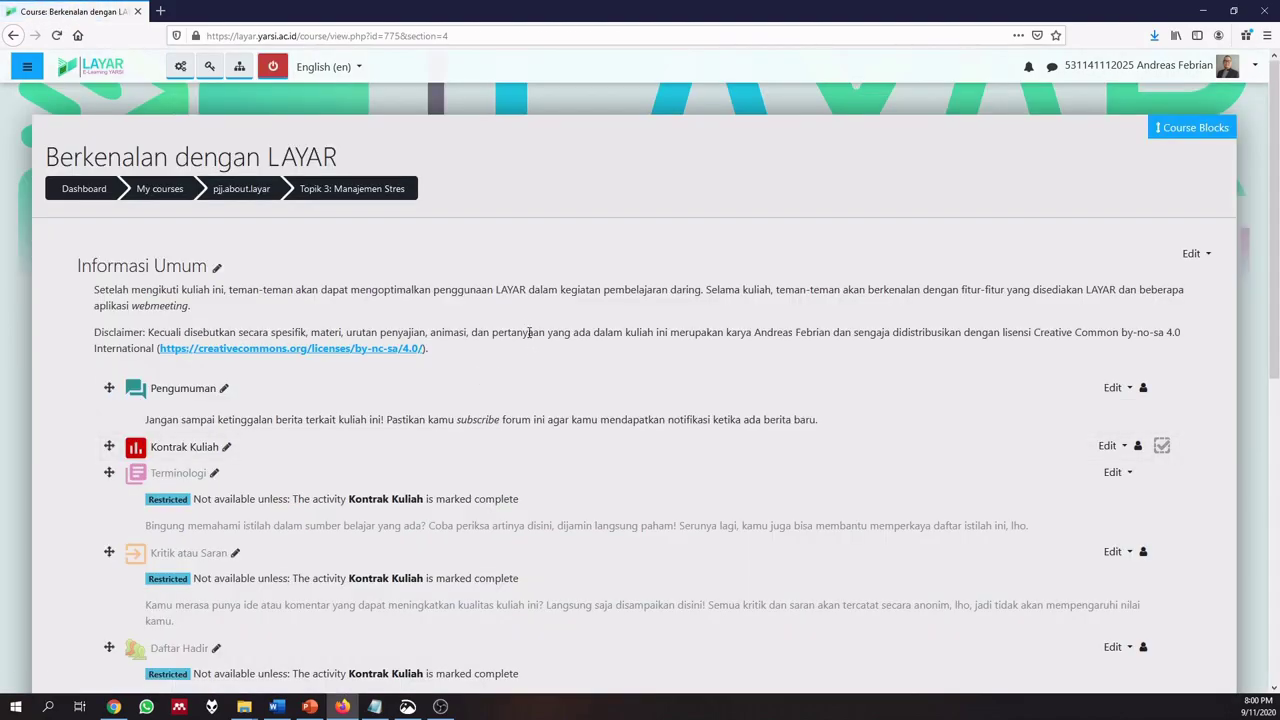
{"action": "scroll", "coordinate": [528, 332], "scroll_direction": "down", "scroll_amount": 6}
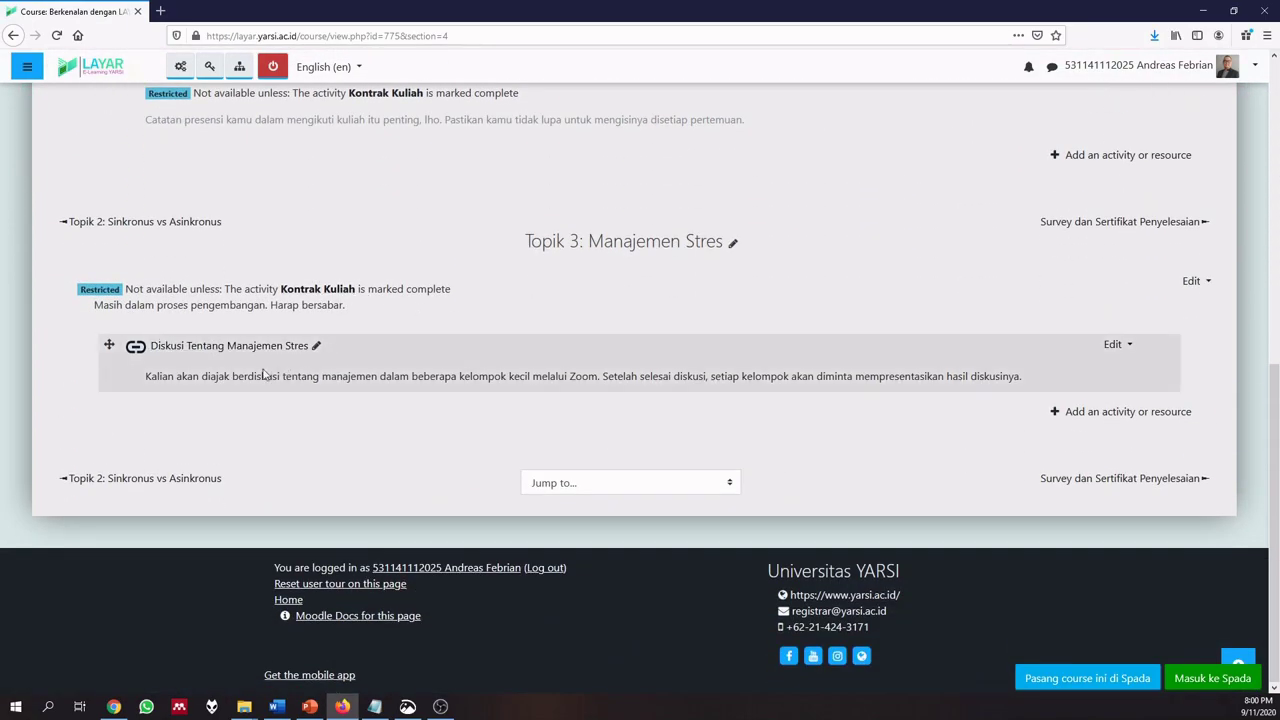
{"action": "left_click", "coordinate": [440, 706]}
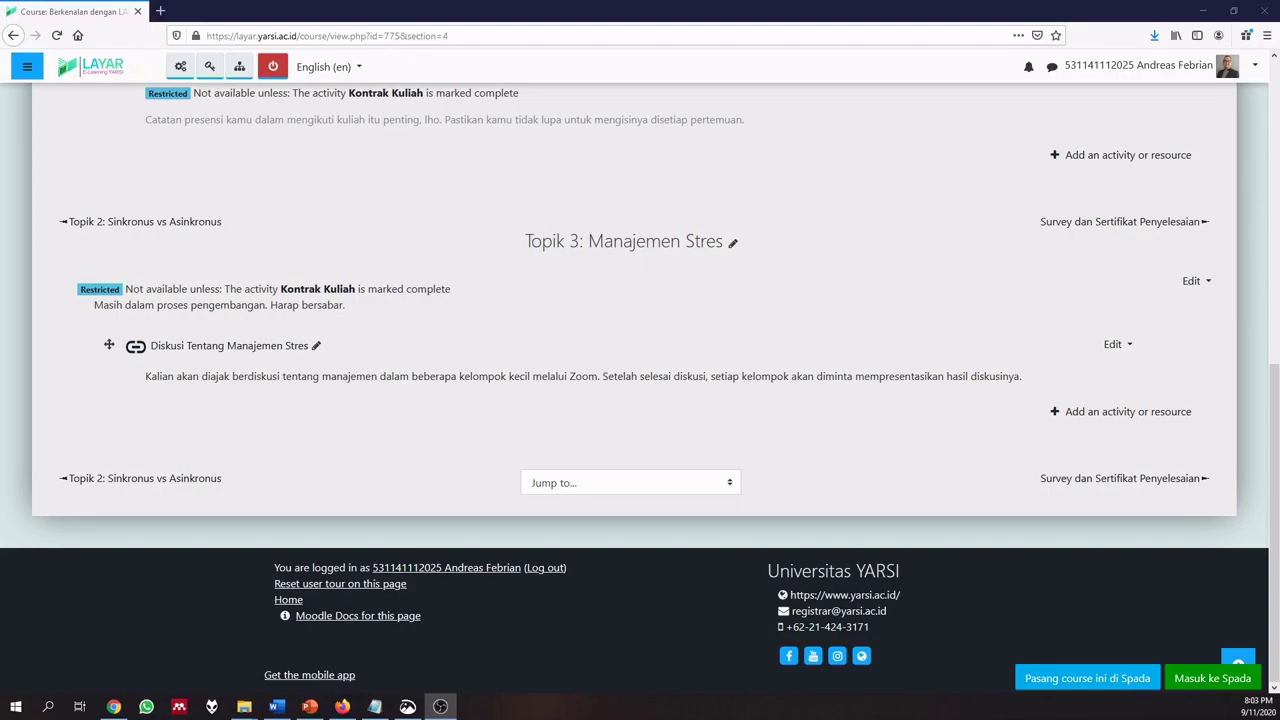
- Add a File resource to Topik 3: Manajemen Stres and name it "Presensi Mahasiswa"
{"action": "left_click", "coordinate": [1128, 411]}
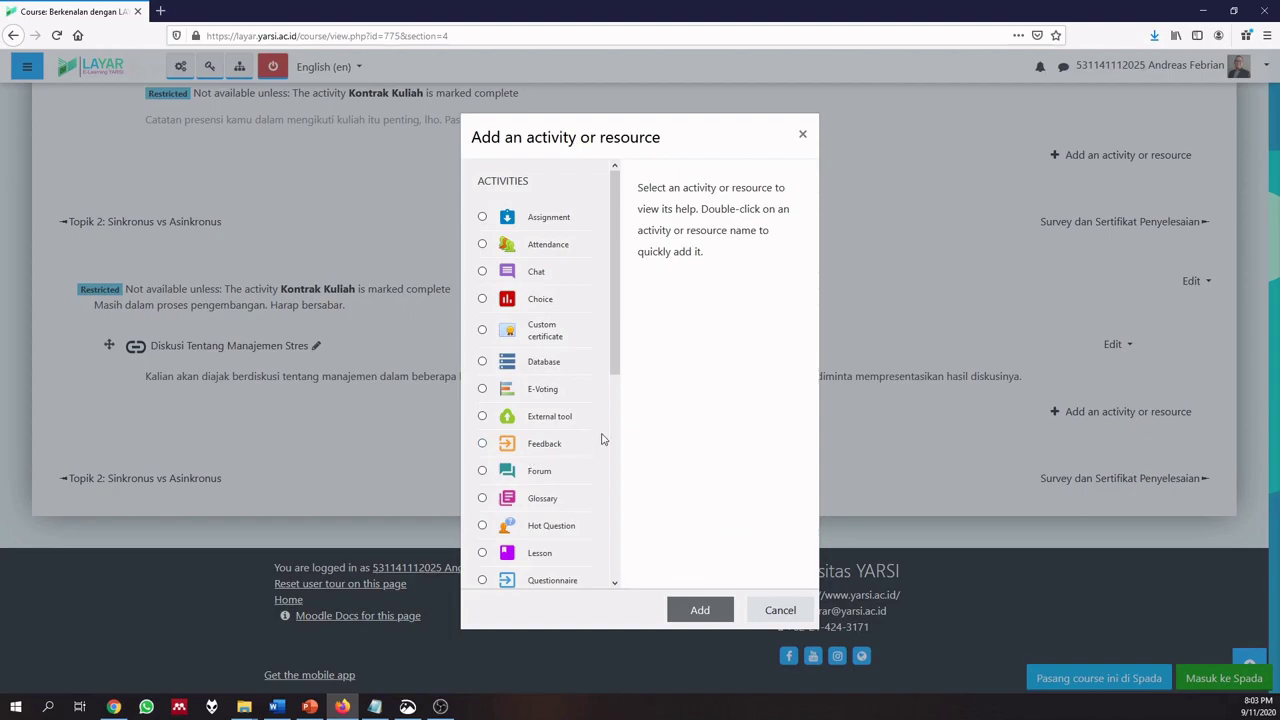
{"action": "scroll", "coordinate": [577, 457], "scroll_direction": "down", "scroll_amount": 5}
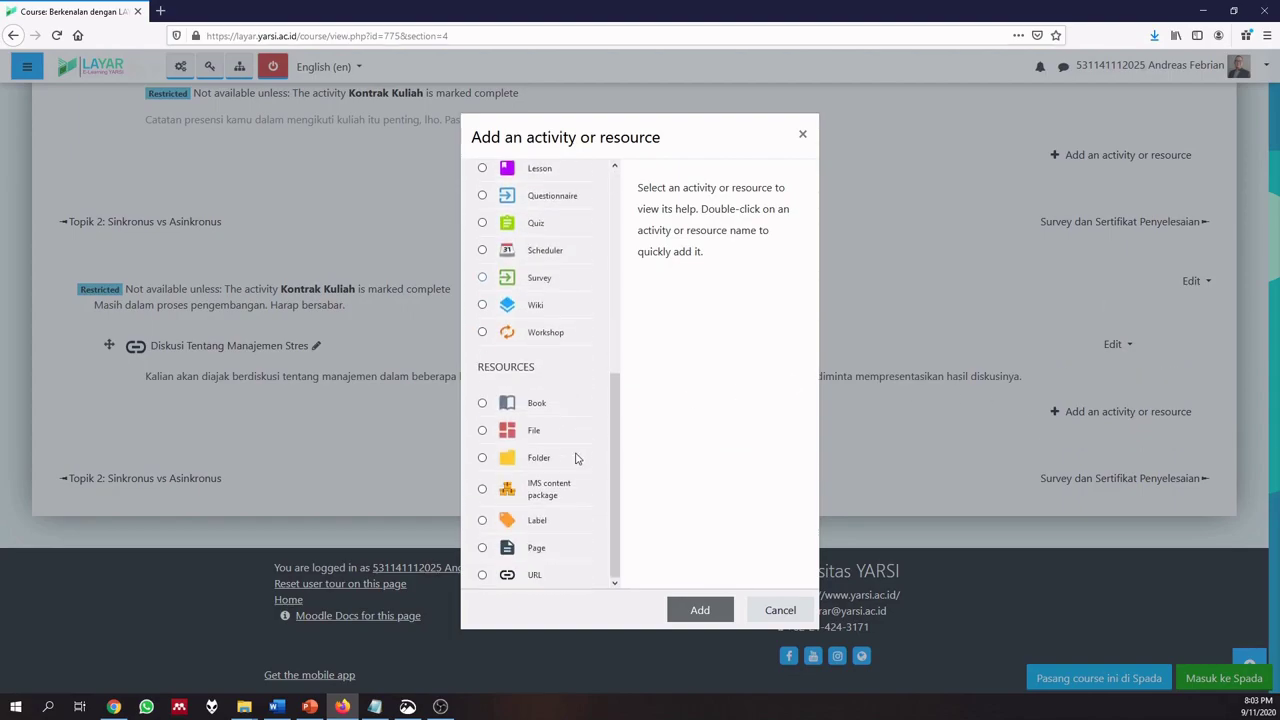
{"action": "left_click", "coordinate": [498, 438]}
{"action": "left_click", "coordinate": [697, 609]}
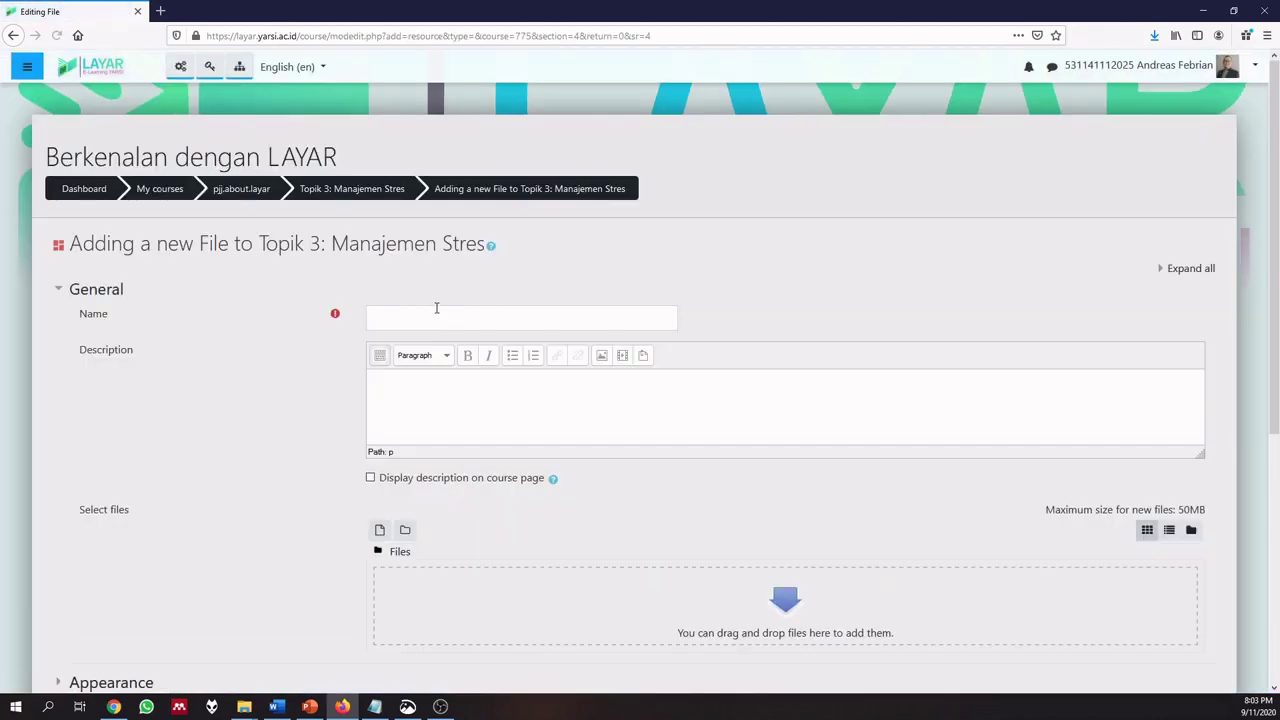
{"action": "left_click", "coordinate": [435, 315]}
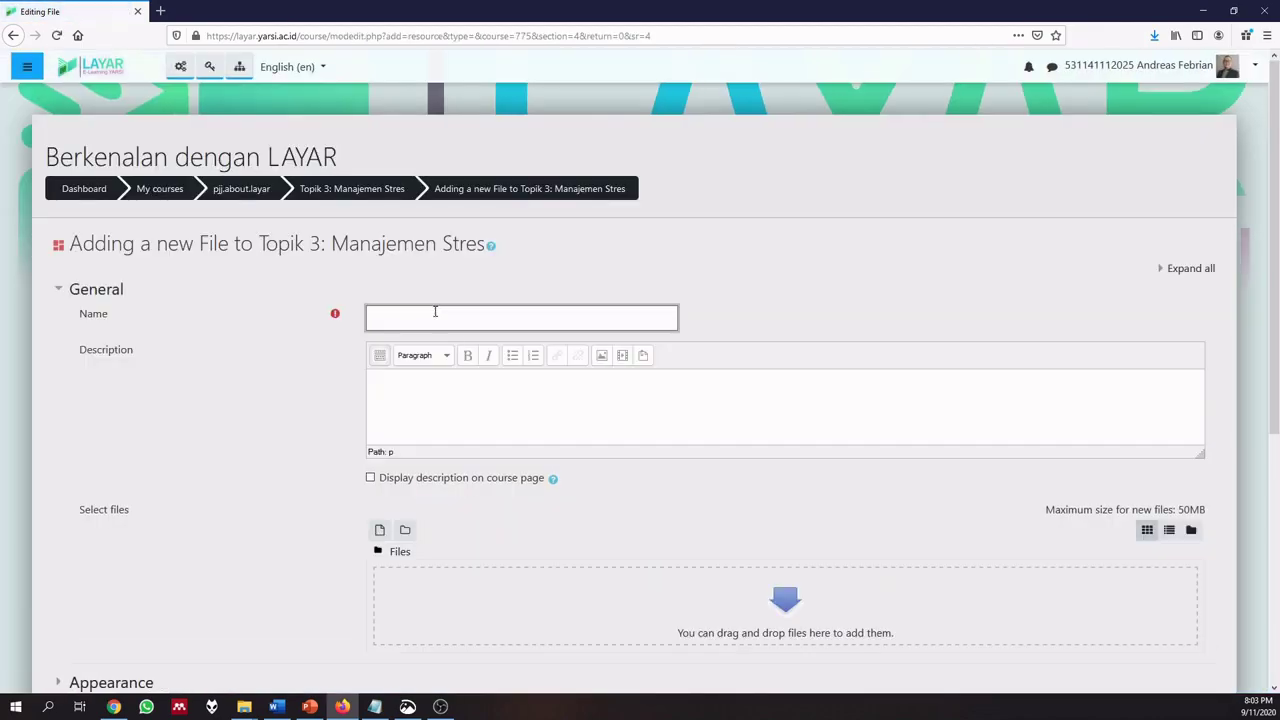
{"action": "type", "text": "Presensi Mahasiswa"}
{"action": "left_click", "coordinate": [415, 403]}
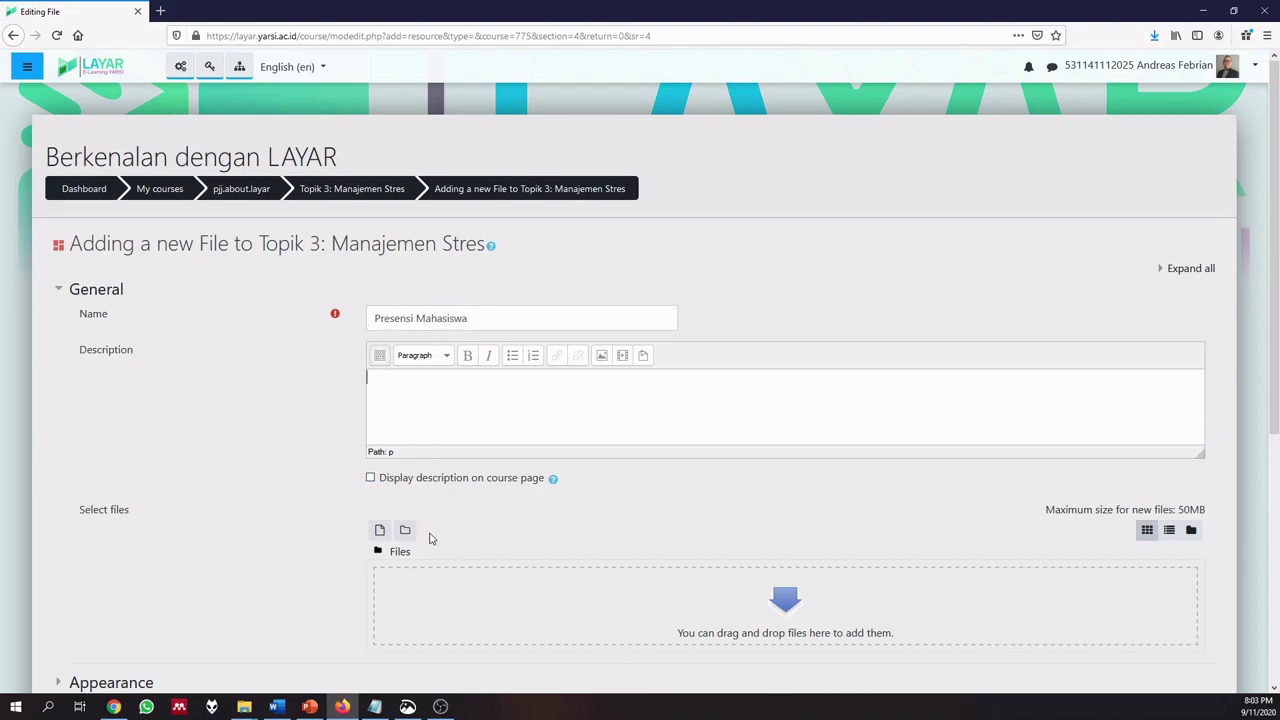
- Upload presensi.mahasiswa.xlsx from the Berkenalan dengan LAYAR folder to the file resource
{"action": "scroll", "coordinate": [430, 538], "scroll_direction": "down", "scroll_amount": 2}
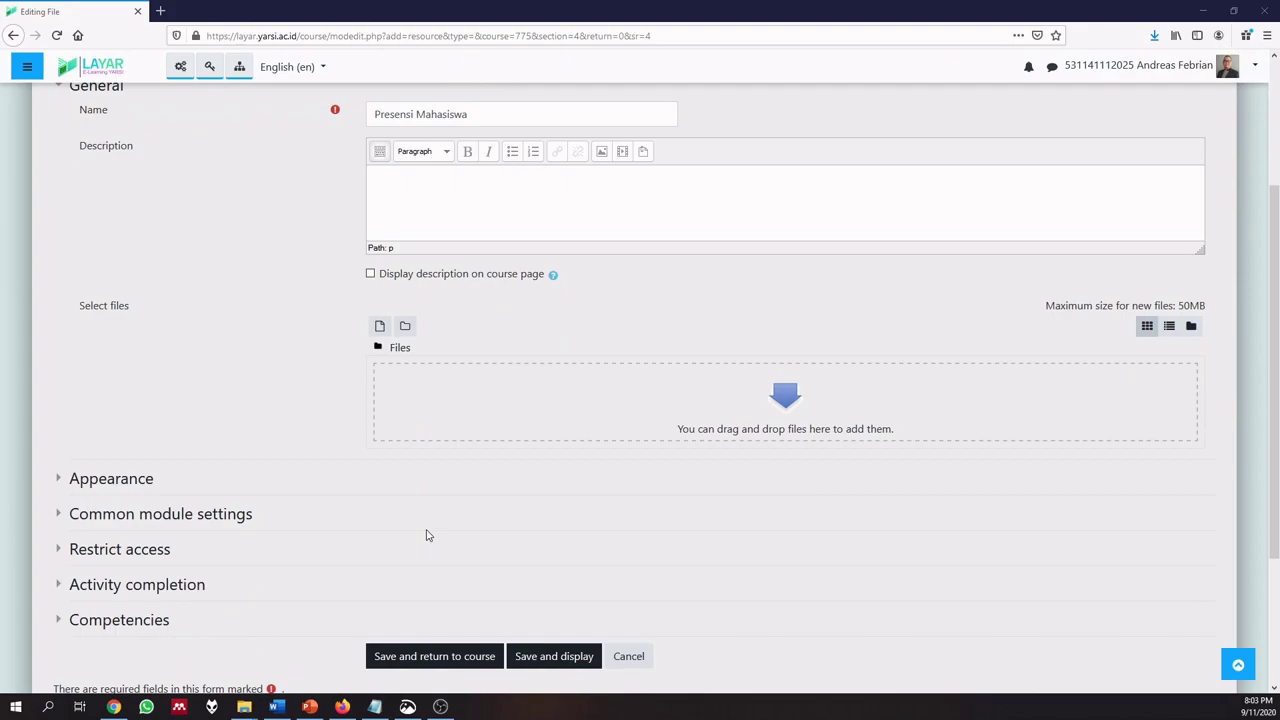
{"action": "key", "text": "alt+Tab"}
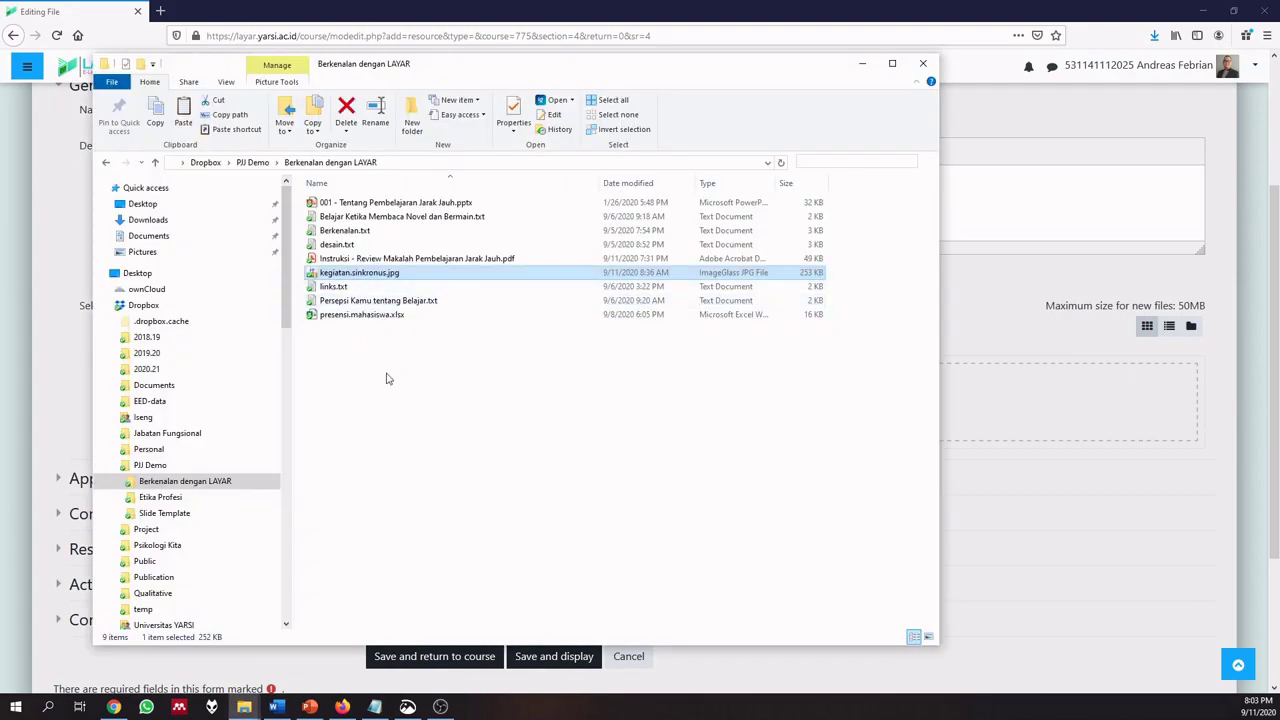
{"action": "left_click_drag", "start_coordinate": [362, 314], "coordinate": [1000, 380]}
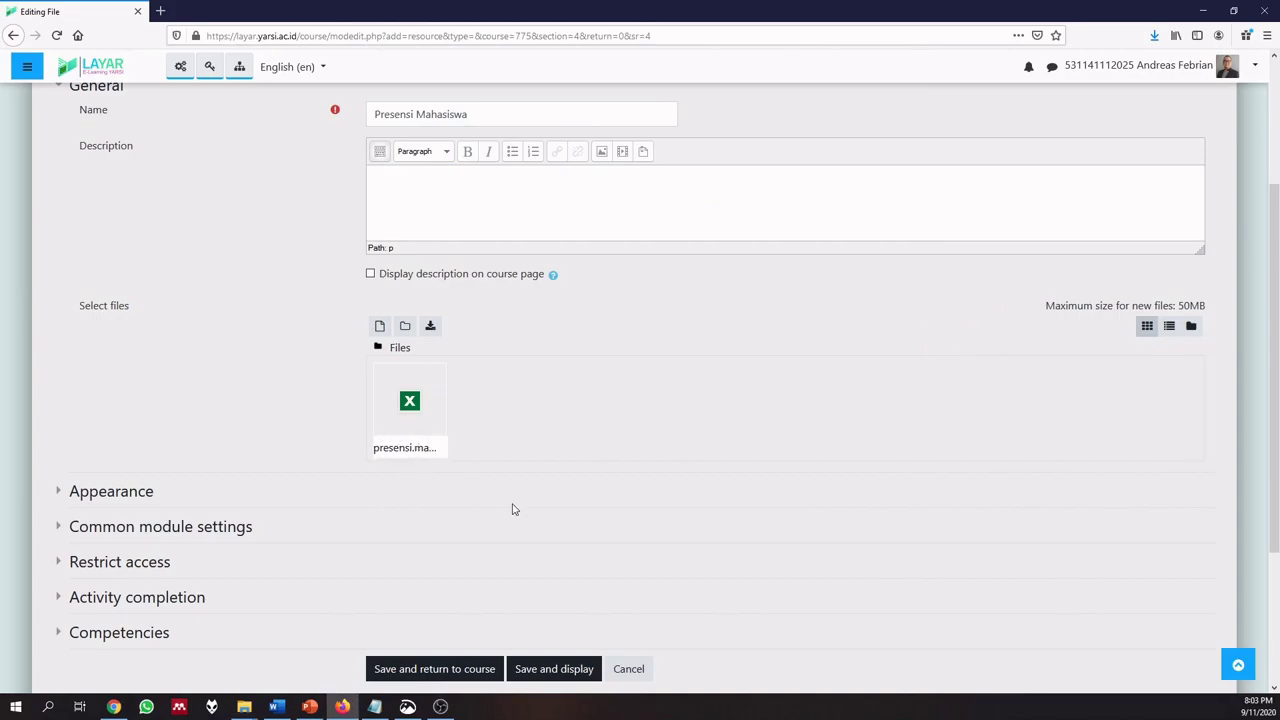
- Enter the Presensi Mahasiswa file's description: "Dokumentasi kehadiran mahasiswa dalam pertemuan sinkronus."
{"action": "scroll", "coordinate": [511, 505], "scroll_direction": "down", "scroll_amount": 3}
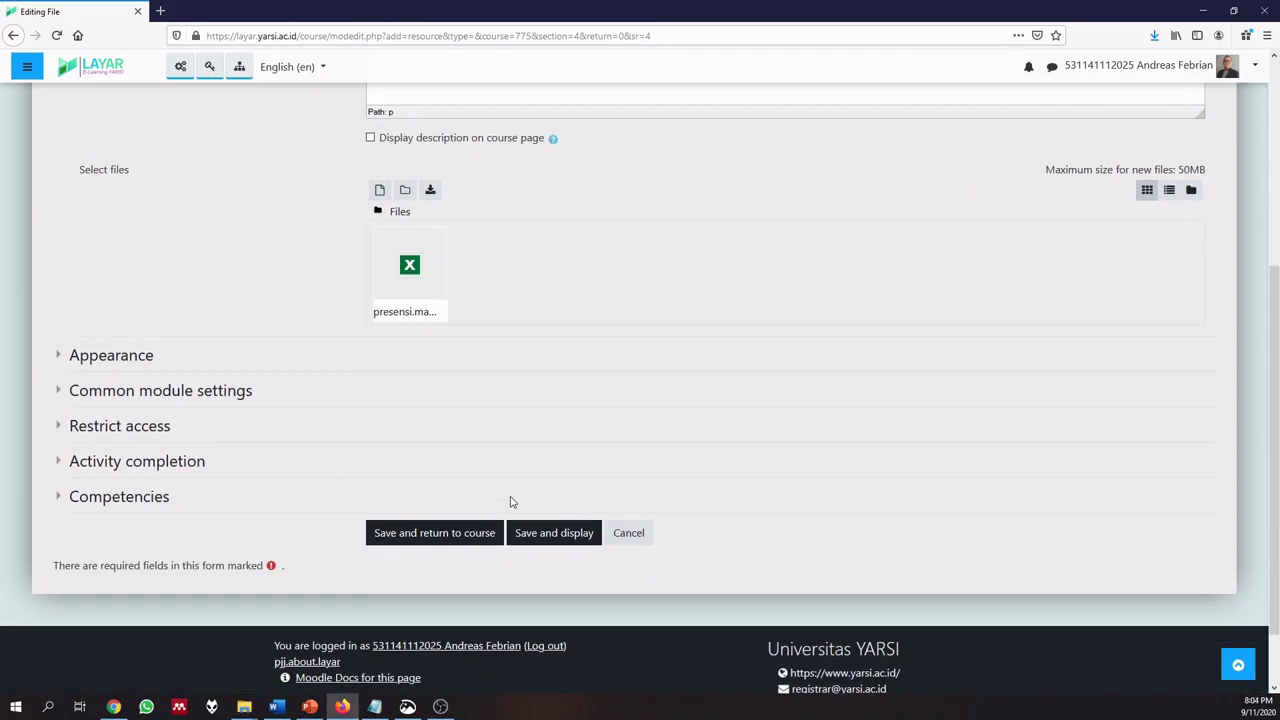
{"action": "scroll", "coordinate": [511, 502], "scroll_direction": "up", "scroll_amount": 5}
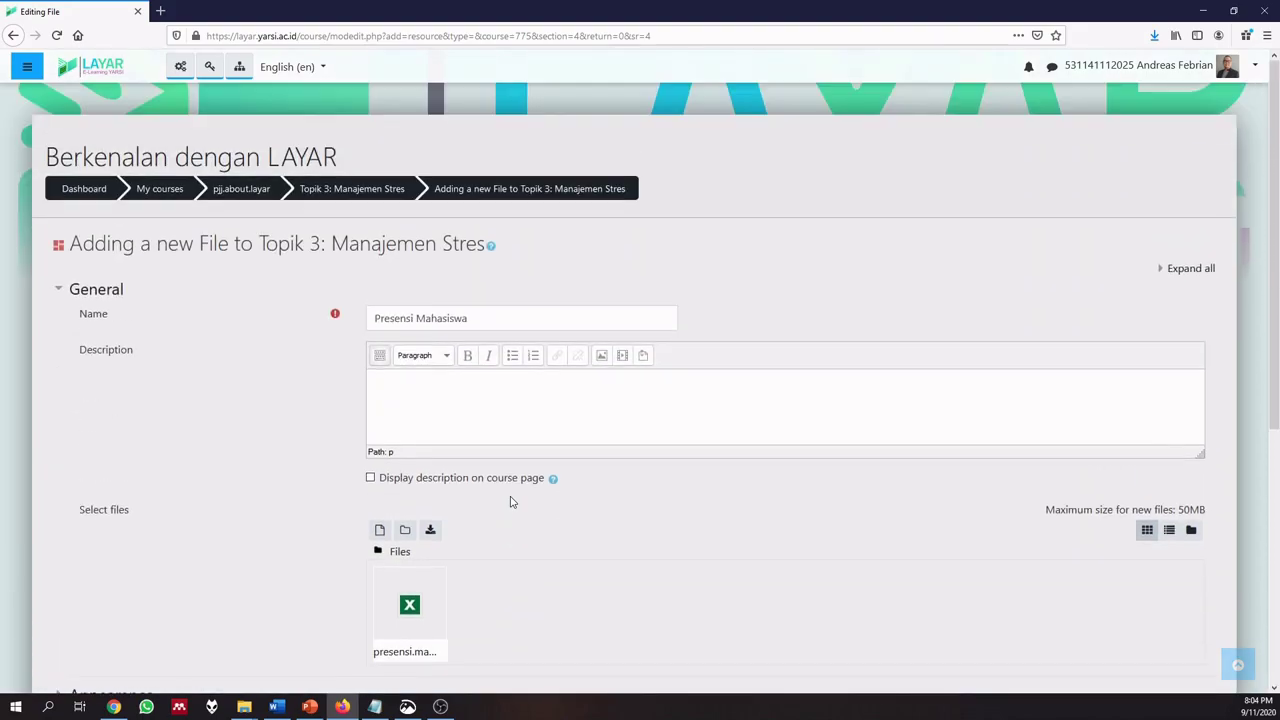
{"action": "left_click", "coordinate": [423, 420]}
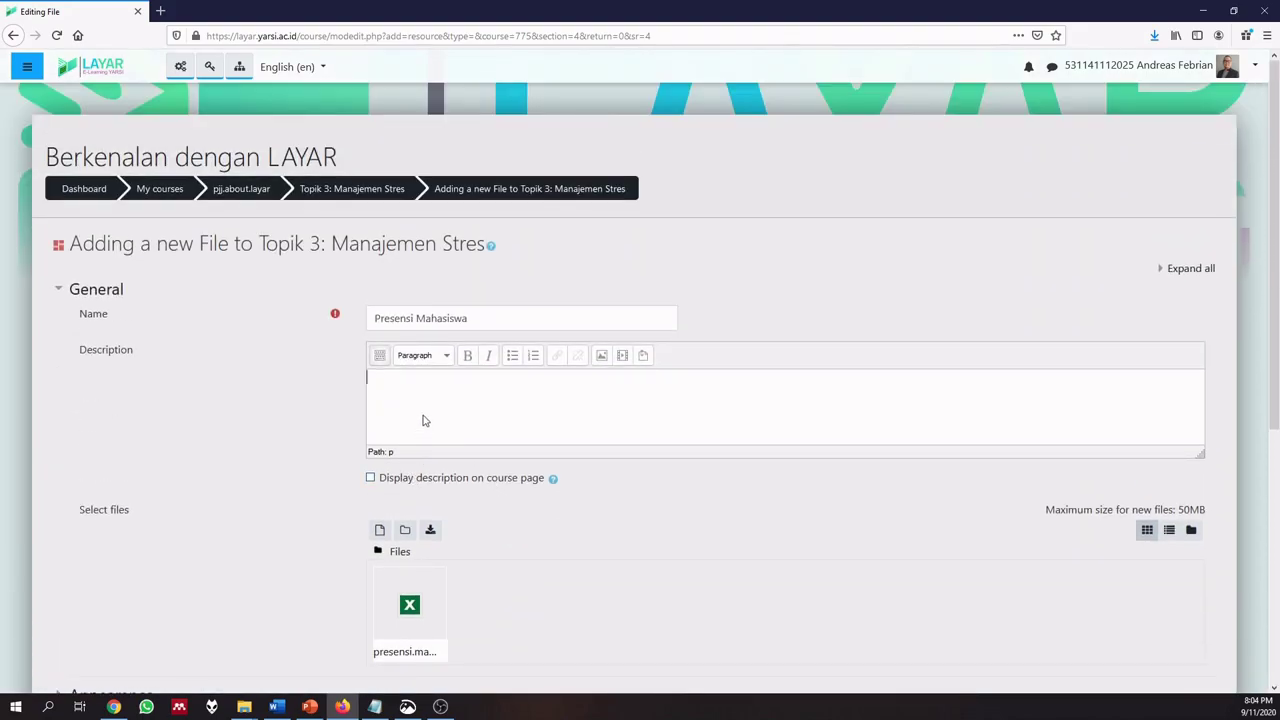
{"action": "type", "text": "Per"}
{"action": "key", "text": "BackSpace"}
{"action": "key", "text": "BackSpace"}
{"action": "type", "text": "Daftar"}
{"action": "key", "text": "BackSpace"}
{"action": "key", "text": "BackSpace"}
{"action": "key", "text": "BackSpace"}
{"action": "key", "text": "BackSpace"}
{"action": "key", "text": "BackSpace"}
{"action": "key", "text": "BackSpace"}
{"action": "type", "text": "Dokumentasi kehadiran ma"}
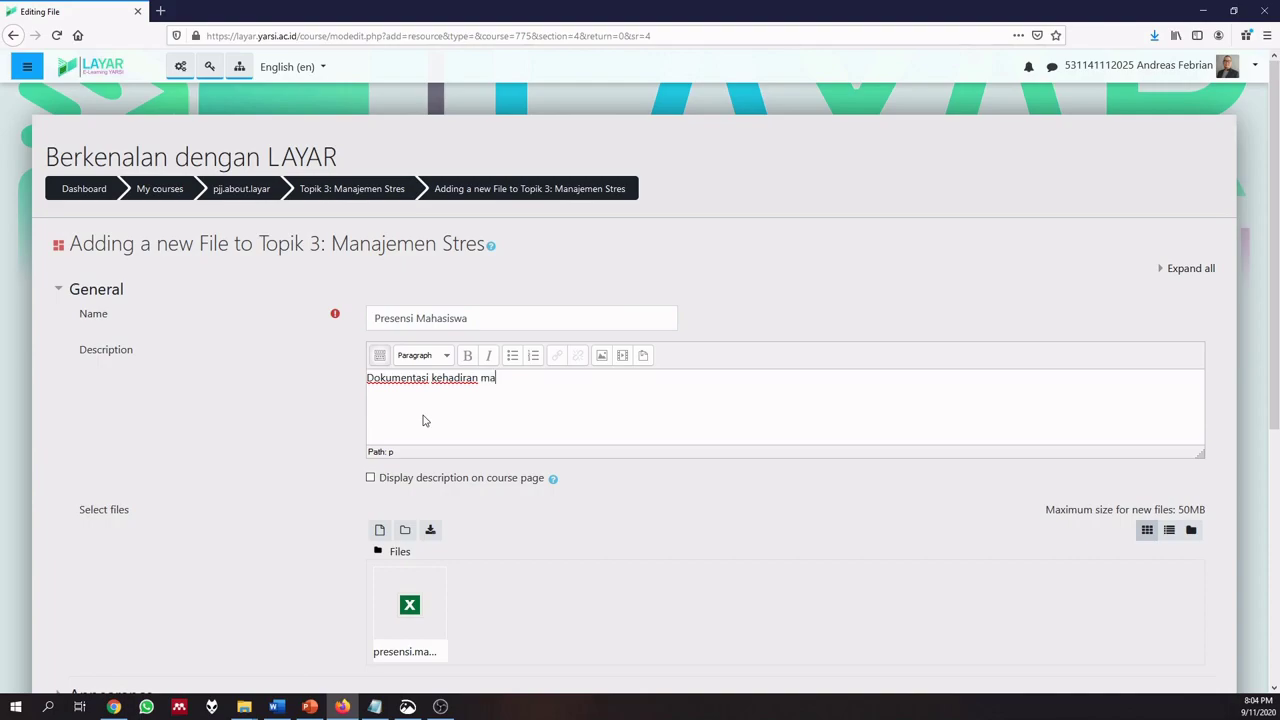
{"action": "type", "text": "hasiswa dalam pertemuan sin"}
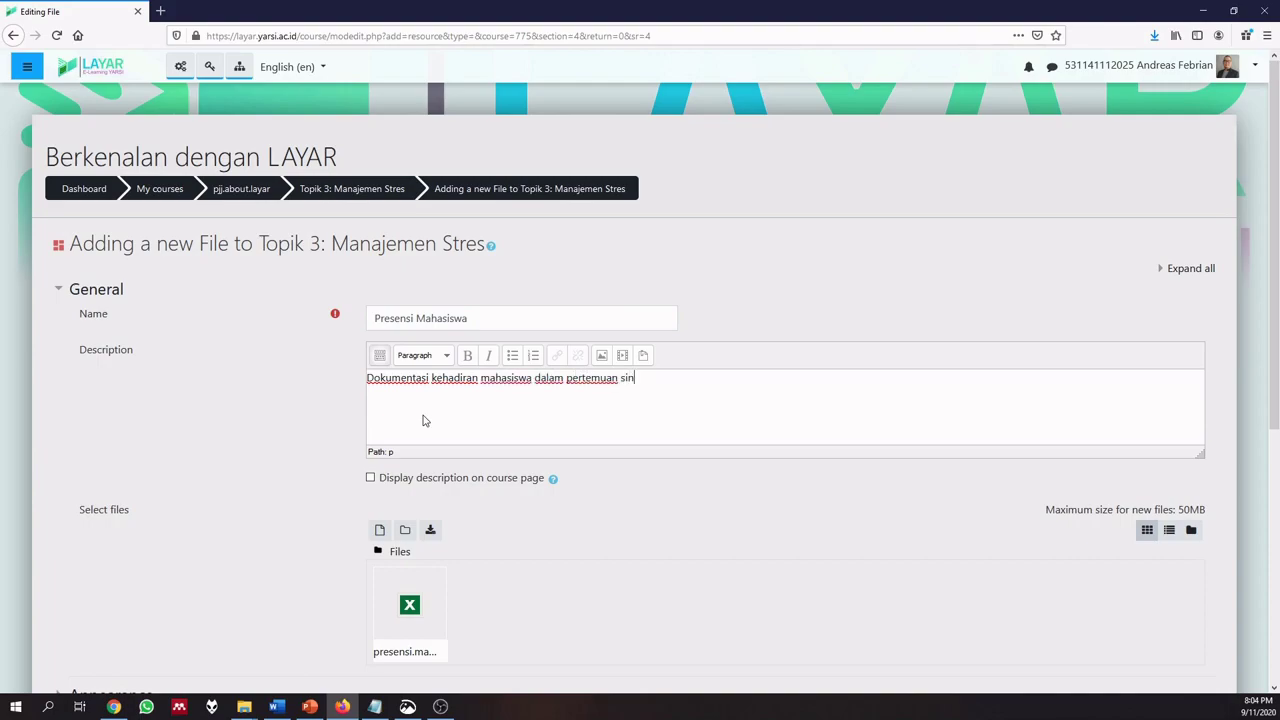
{"action": "type", "text": "kronus."}
- Enable displaying the description on the course page and save the Presensi Mahasiswa file resource, returning to the course
{"action": "left_click", "coordinate": [370, 478]}
{"action": "scroll", "coordinate": [370, 478], "scroll_direction": "down", "scroll_amount": 5}
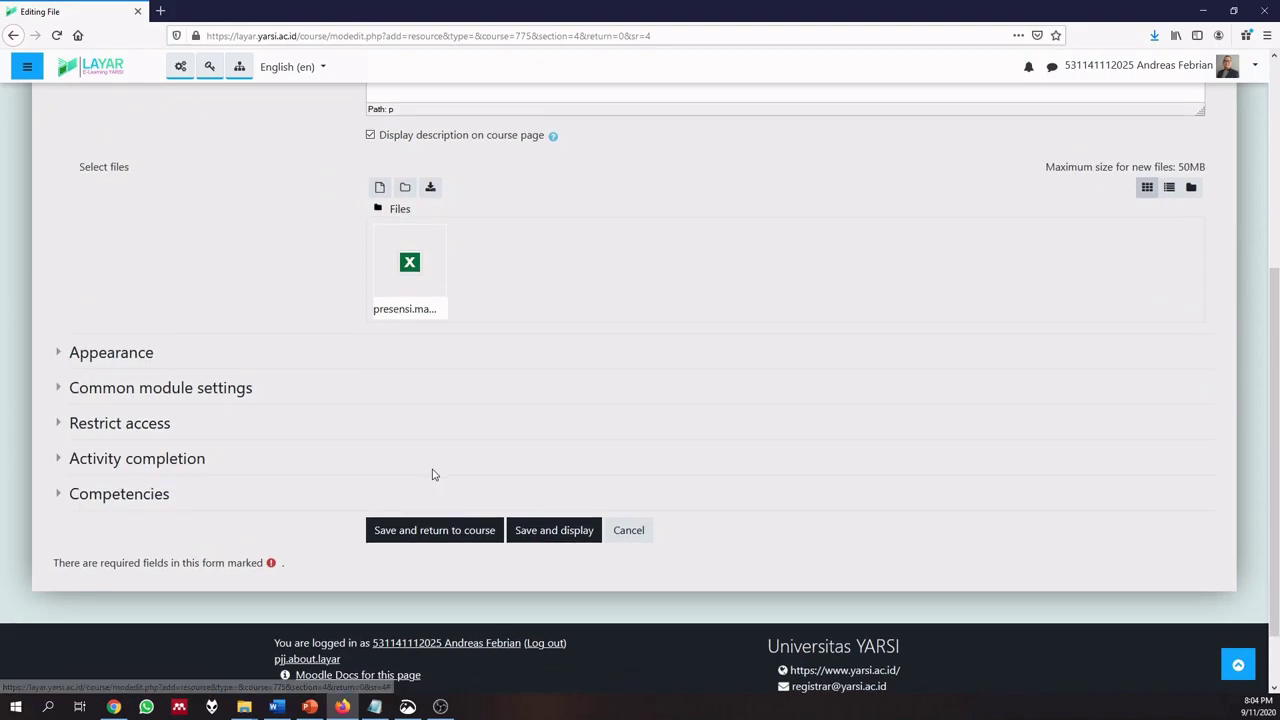
{"action": "left_click", "coordinate": [437, 456]}
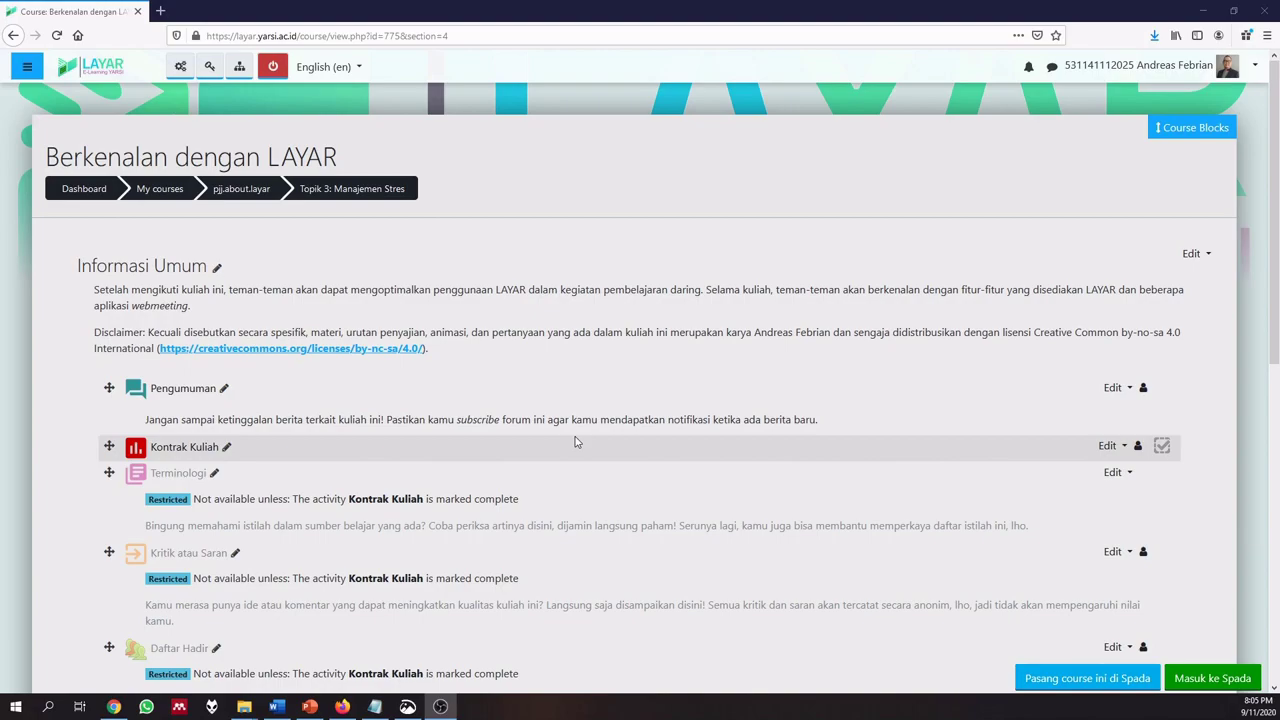
- Add another File resource to Topik 3: Manajemen Stres and name it "Screenshot Pertemuan Sinkronus"
{"action": "scroll", "coordinate": [646, 371], "scroll_direction": "down", "scroll_amount": 8}
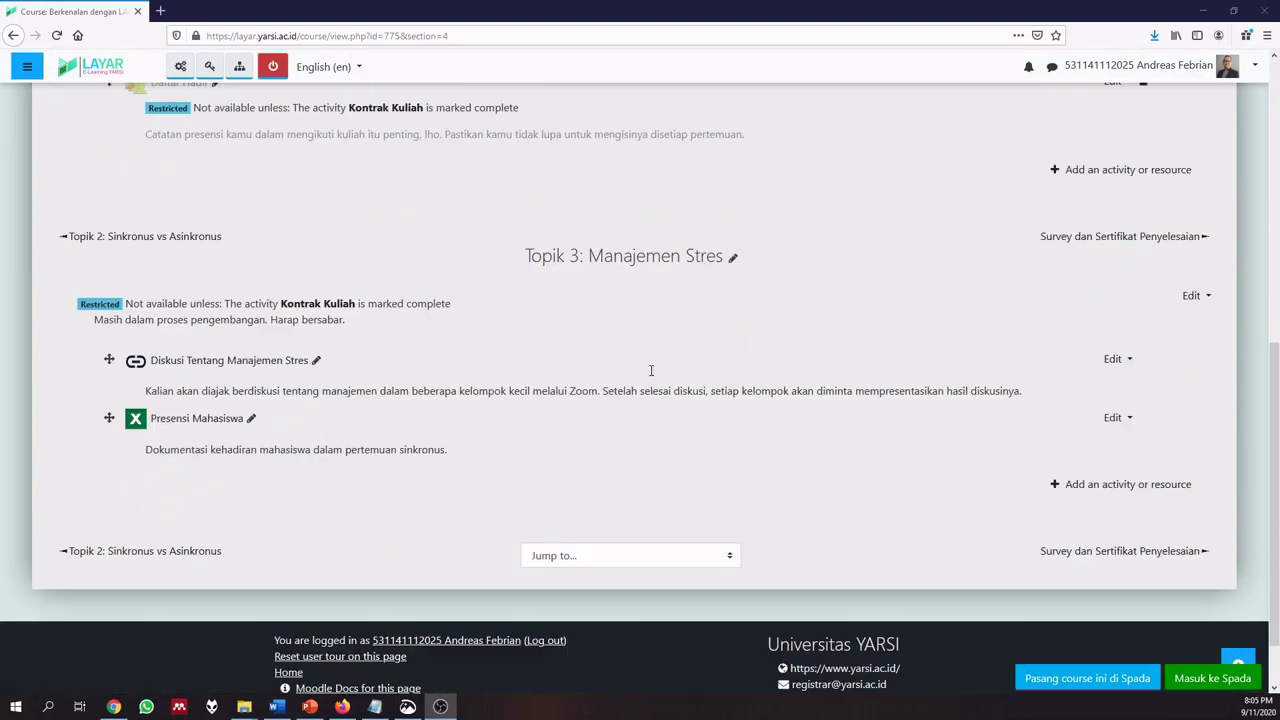
{"action": "left_click", "coordinate": [1125, 416]}
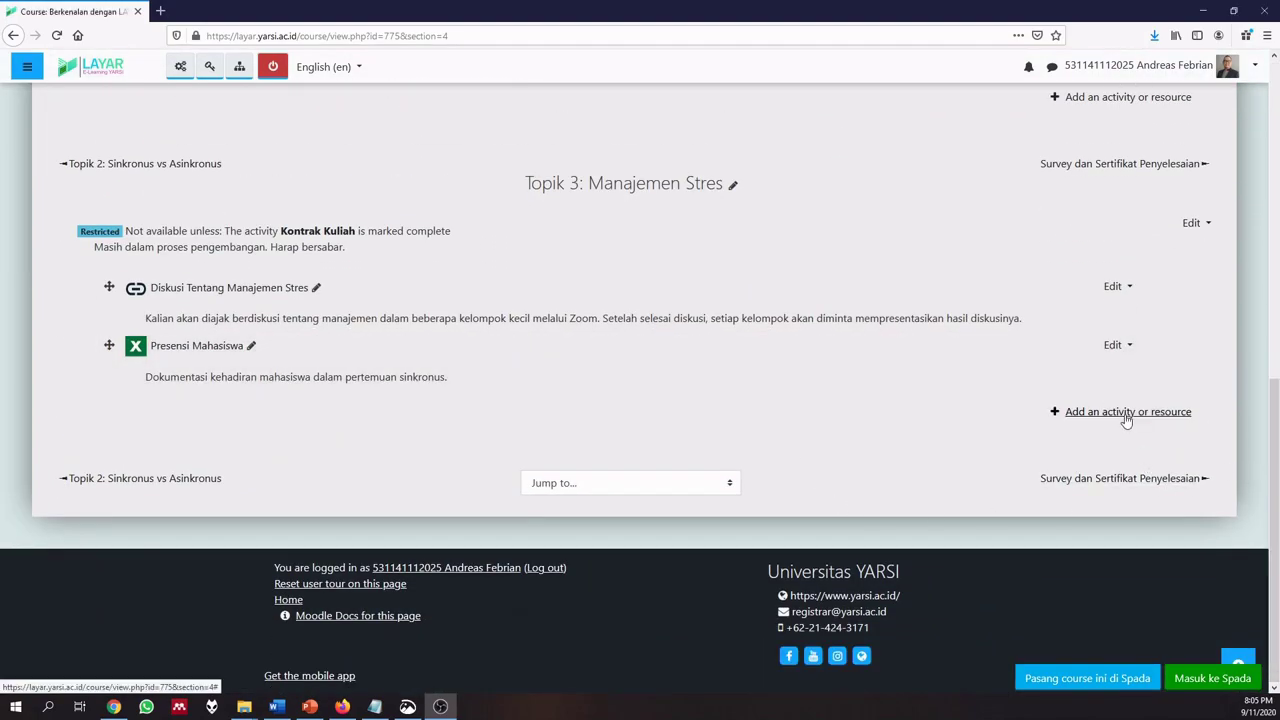
{"action": "scroll", "coordinate": [576, 425], "scroll_direction": "down", "scroll_amount": 4}
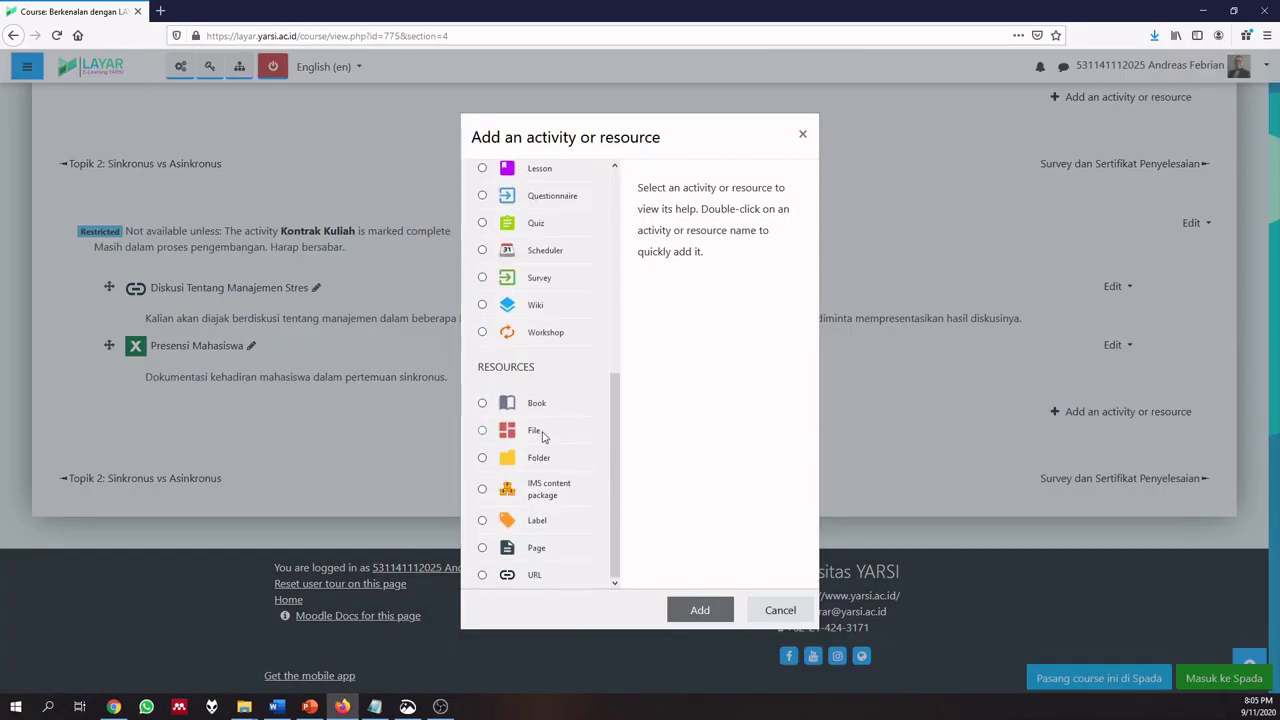
{"action": "left_click", "coordinate": [534, 438]}
{"action": "left_click", "coordinate": [712, 610]}
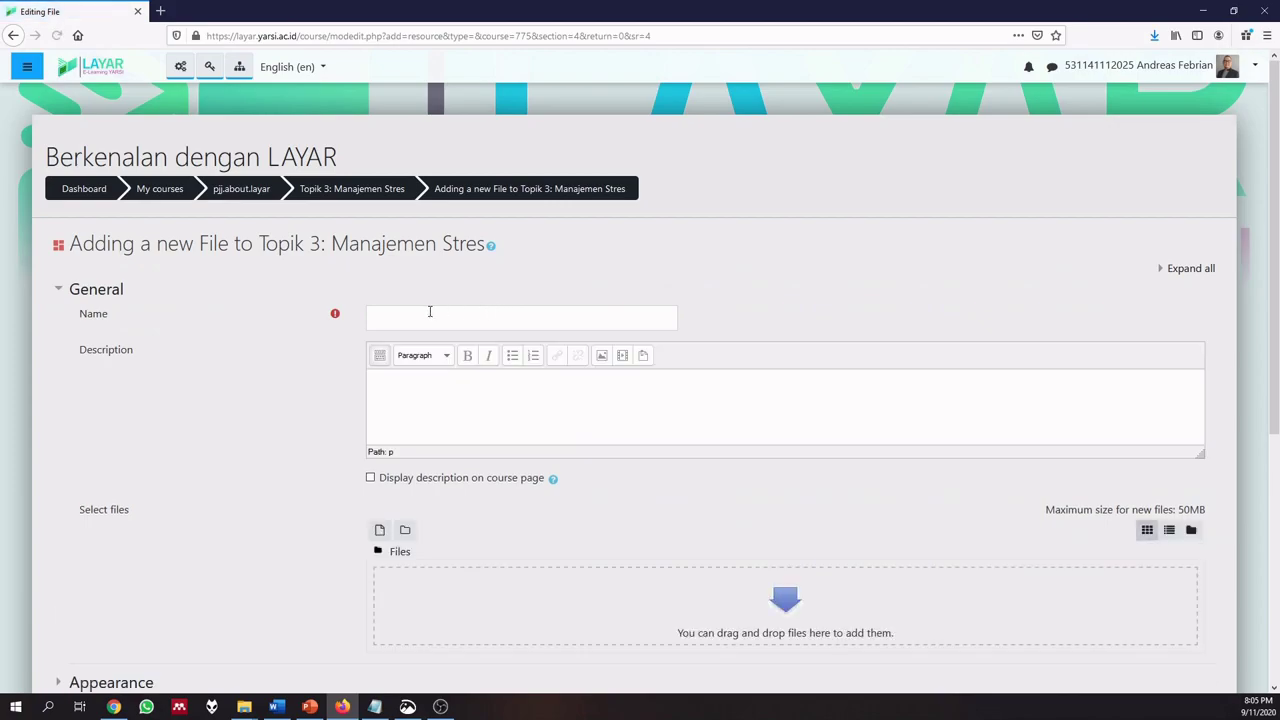
{"action": "left_click", "coordinate": [427, 313]}
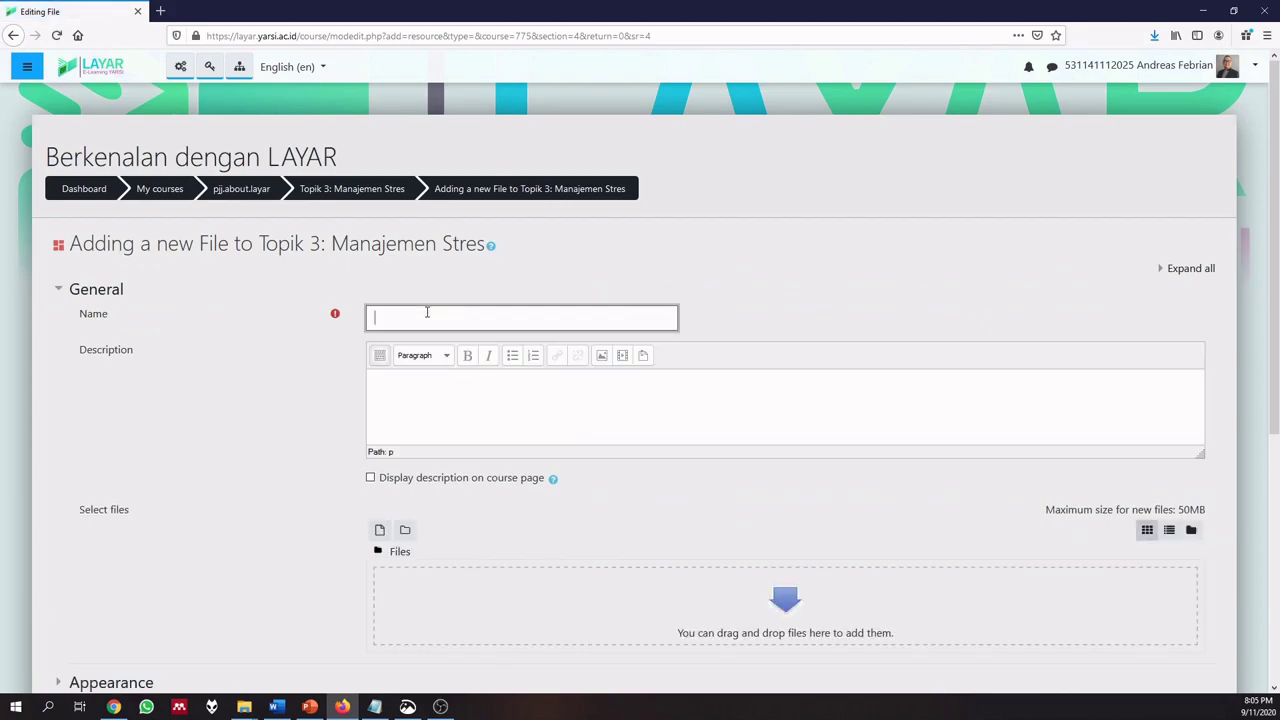
{"action": "type", "text": "Screenshot Pertemuan Sinkronus"}
- Copy the name "Screenshot Pertemuan Sinkronus" into the resource's description and enable displaying the description on the course page
{"action": "left_click", "coordinate": [448, 437]}
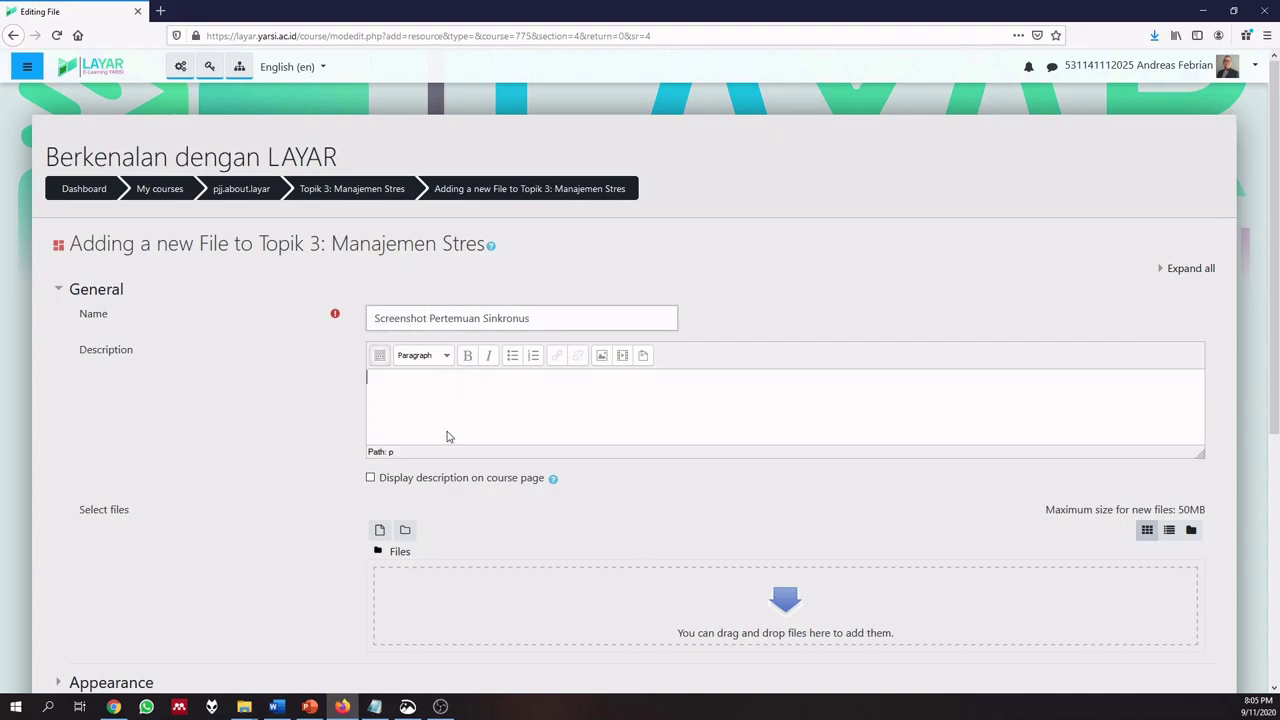
{"action": "left_click_drag", "start_coordinate": [577, 322], "coordinate": [265, 293]}
{"action": "left_click", "coordinate": [437, 419]}
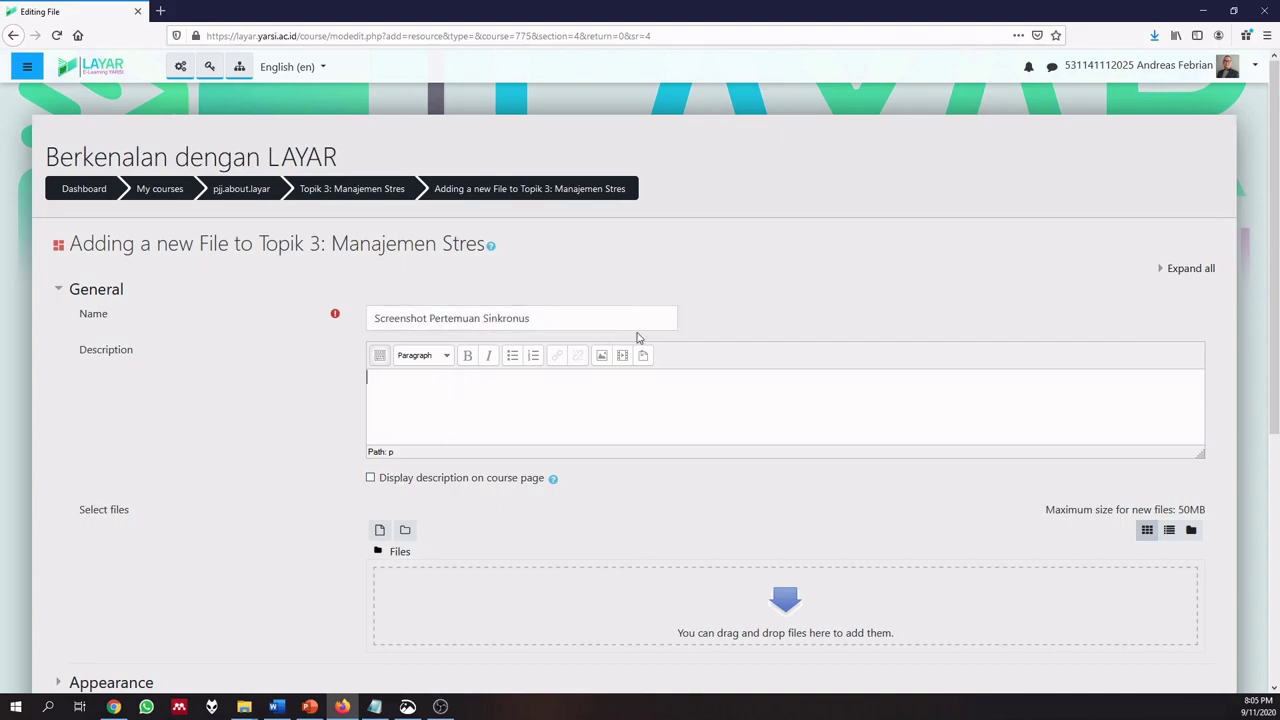
{"action": "left_click_drag", "start_coordinate": [551, 314], "coordinate": [374, 391]}
{"action": "key", "text": "ctrl+c"}
{"action": "left_click", "coordinate": [410, 400]}
{"action": "key", "text": "ctrl+v"}
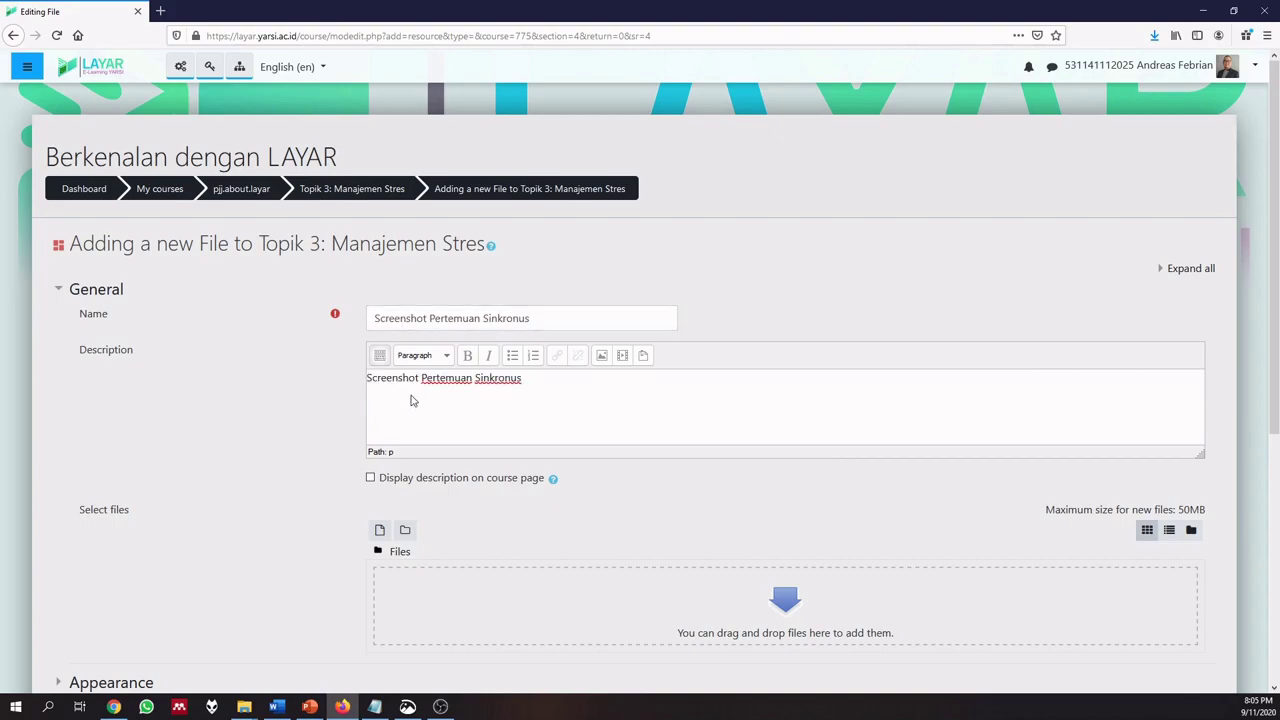
{"action": "left_click", "coordinate": [370, 478]}
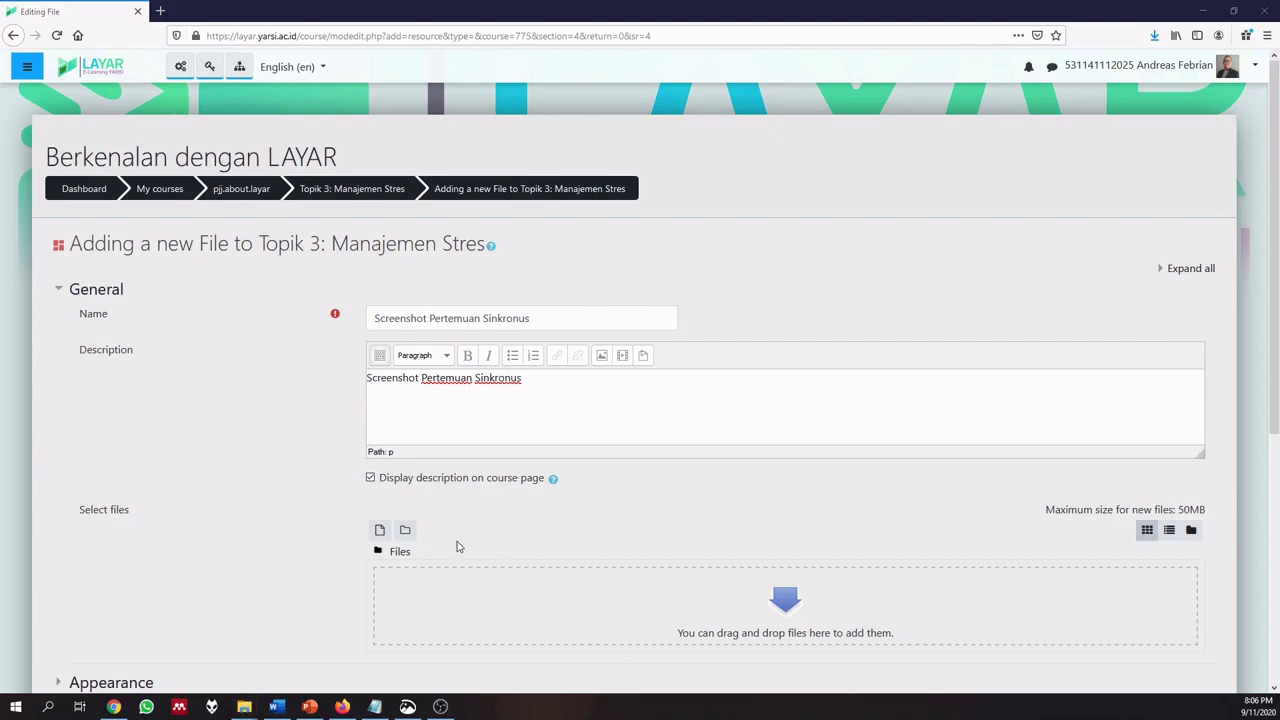
- Upload kegiatan.sinkronus.jpg from the Berkenalan dengan LAYAR folder and save the file resource, returning to Topik 3 in the course
{"action": "key", "text": "alt+Tab"}
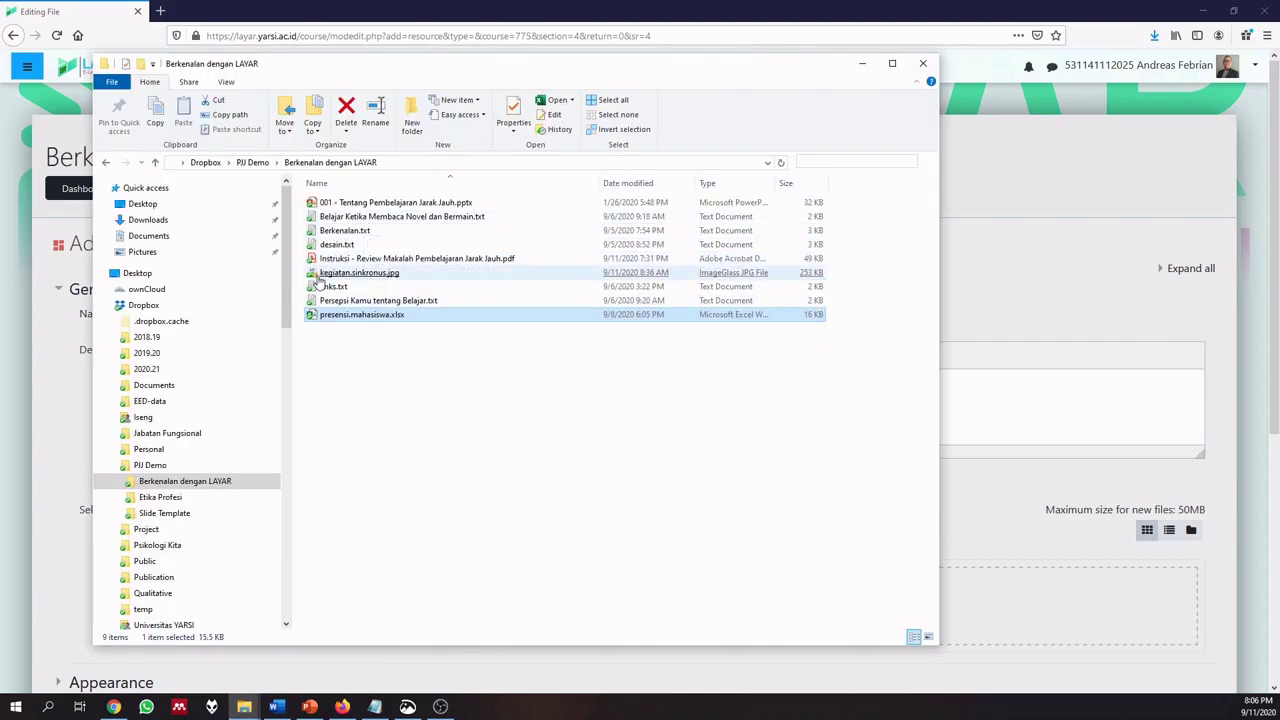
{"action": "left_click_drag", "start_coordinate": [360, 272], "coordinate": [1027, 577]}
{"action": "left_click", "coordinate": [1008, 530]}
{"action": "scroll", "coordinate": [772, 505], "scroll_direction": "down", "scroll_amount": 5}
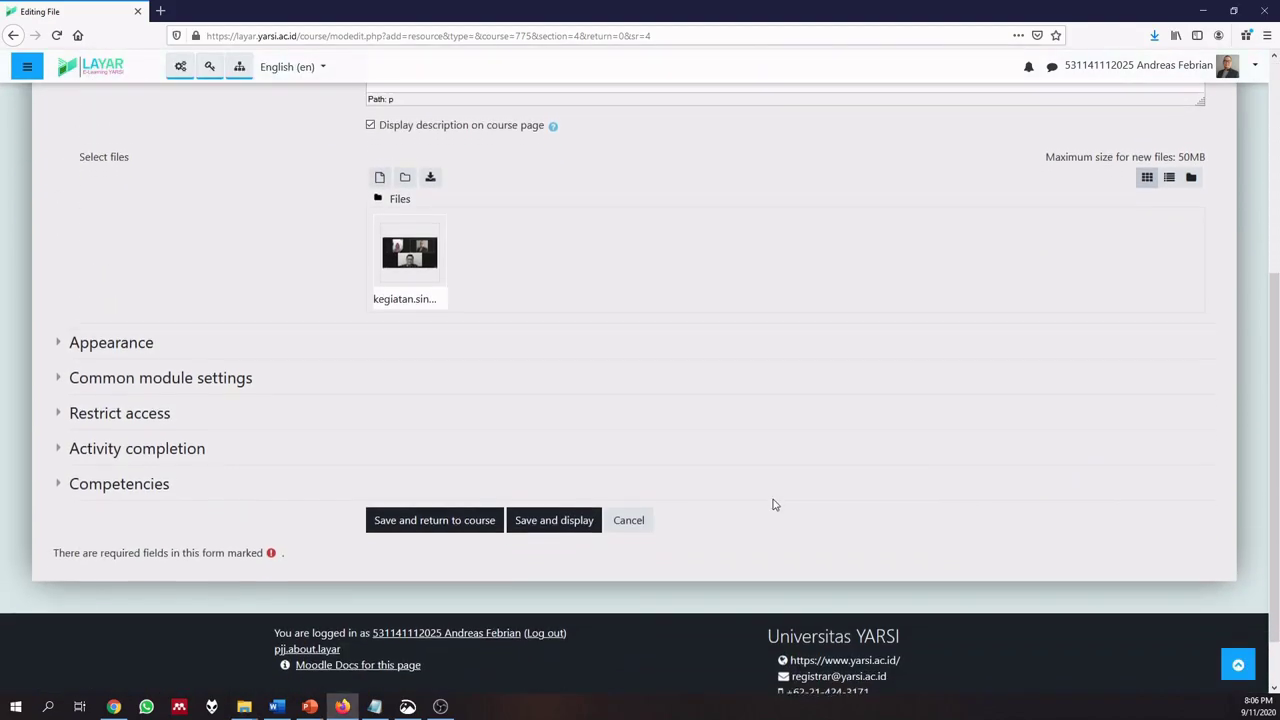
{"action": "left_click", "coordinate": [451, 457]}
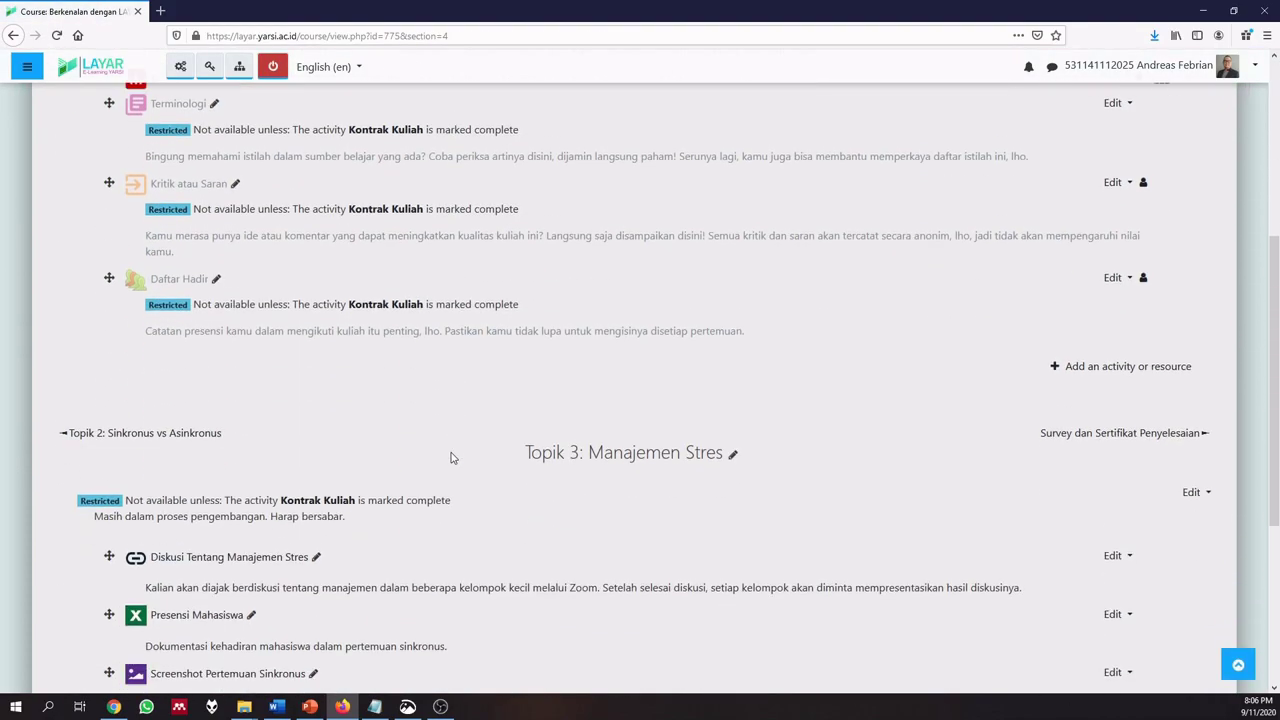
{"action": "scroll", "coordinate": [451, 457], "scroll_direction": "down", "scroll_amount": 3}
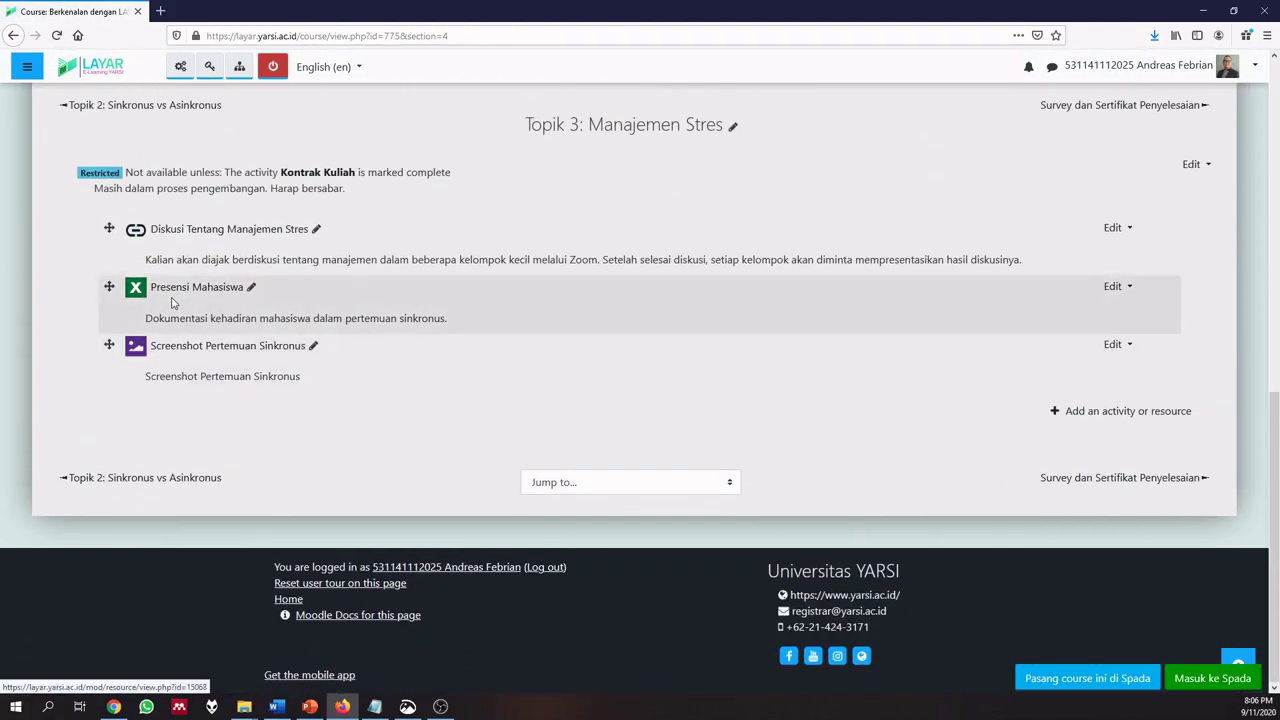